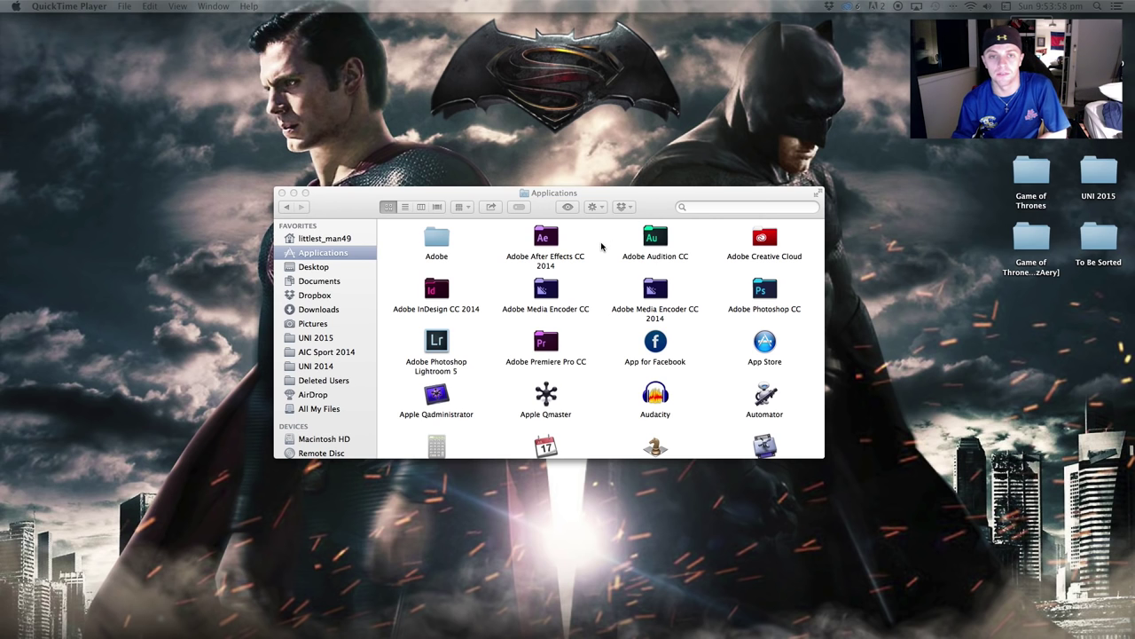
- Find iMovie in the Applications folder and launch it
scroll(601, 246, down, 1)
scroll(601, 247, up, 1)
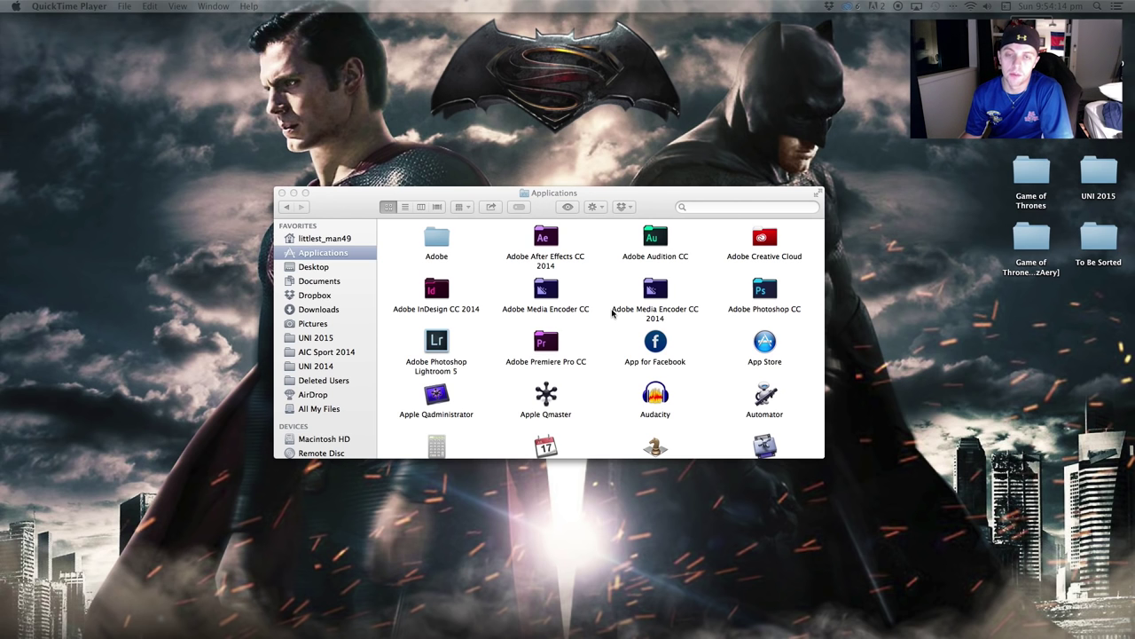
scroll(612, 312, down, 10)
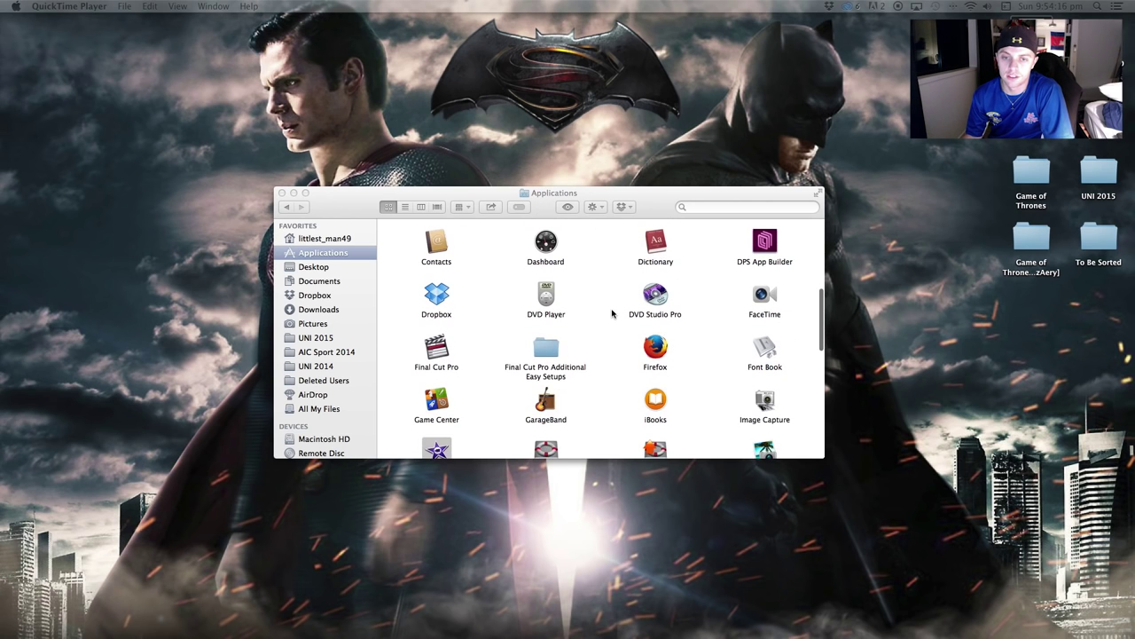
scroll(612, 312, down, 8)
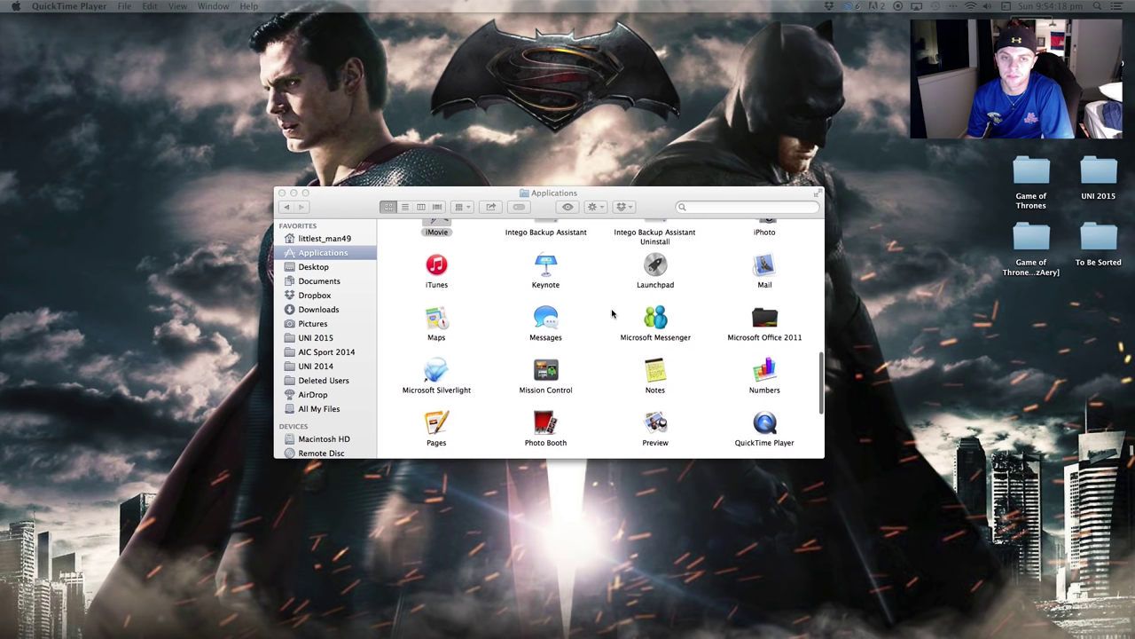
scroll(612, 313, up, 4)
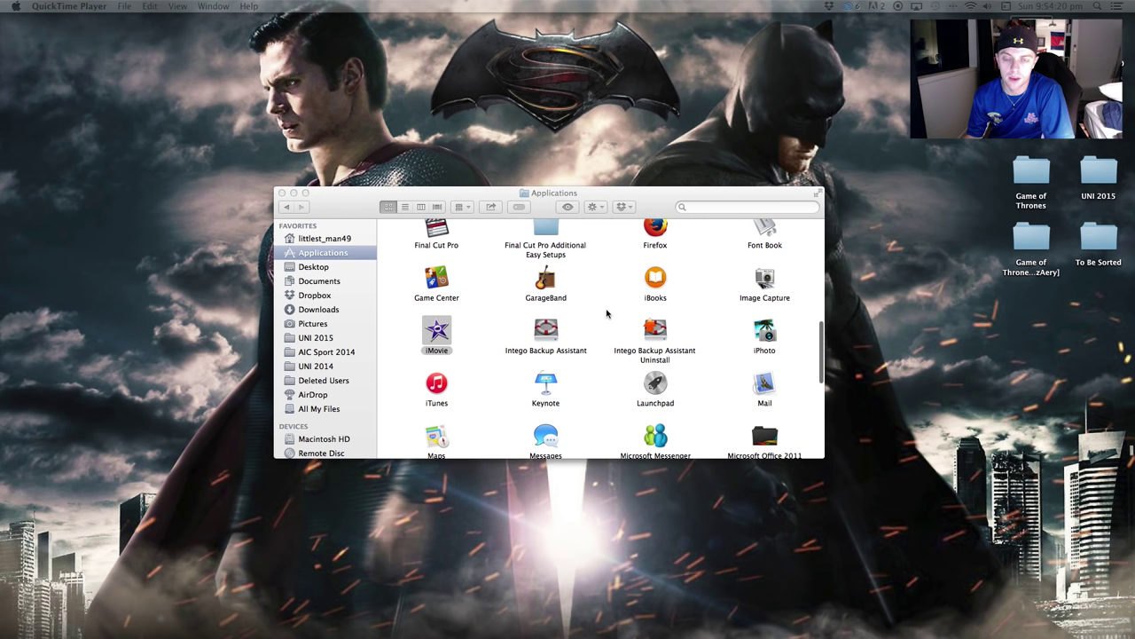
click(440, 334)
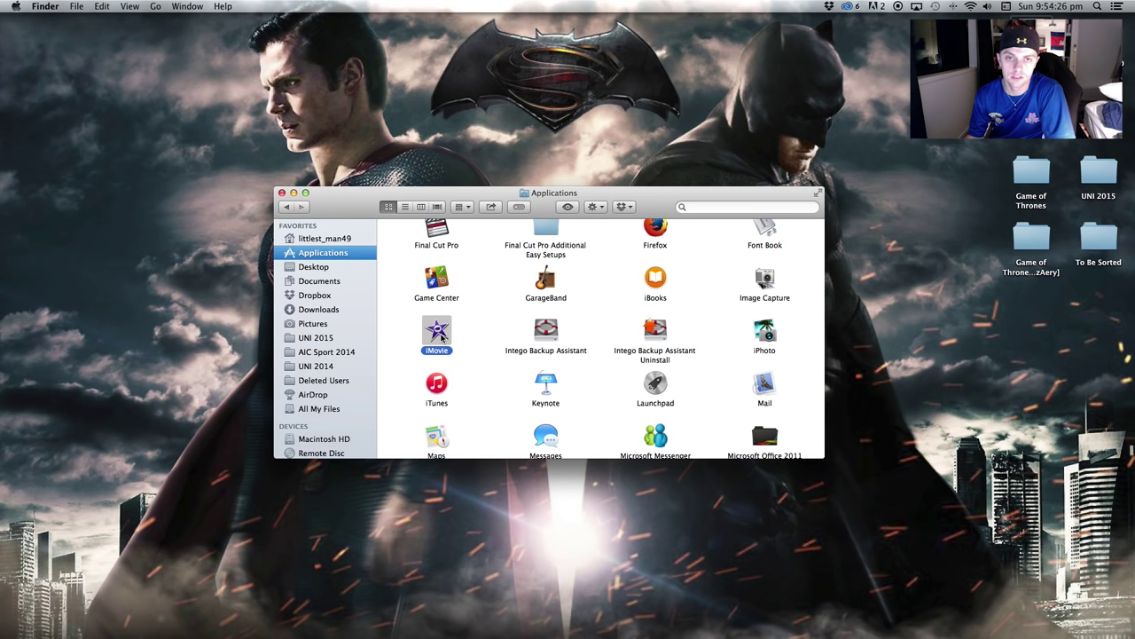
double_click(438, 333)
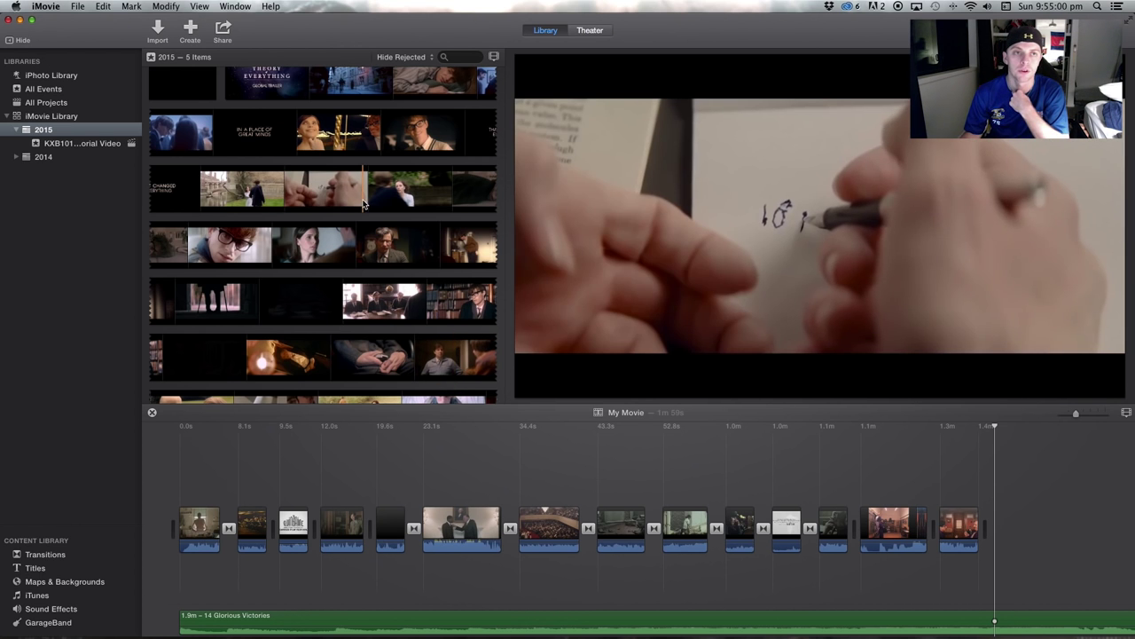
- Create a new event in the library and name it "KXB101 A2 Vlogs"
click(79, 7)
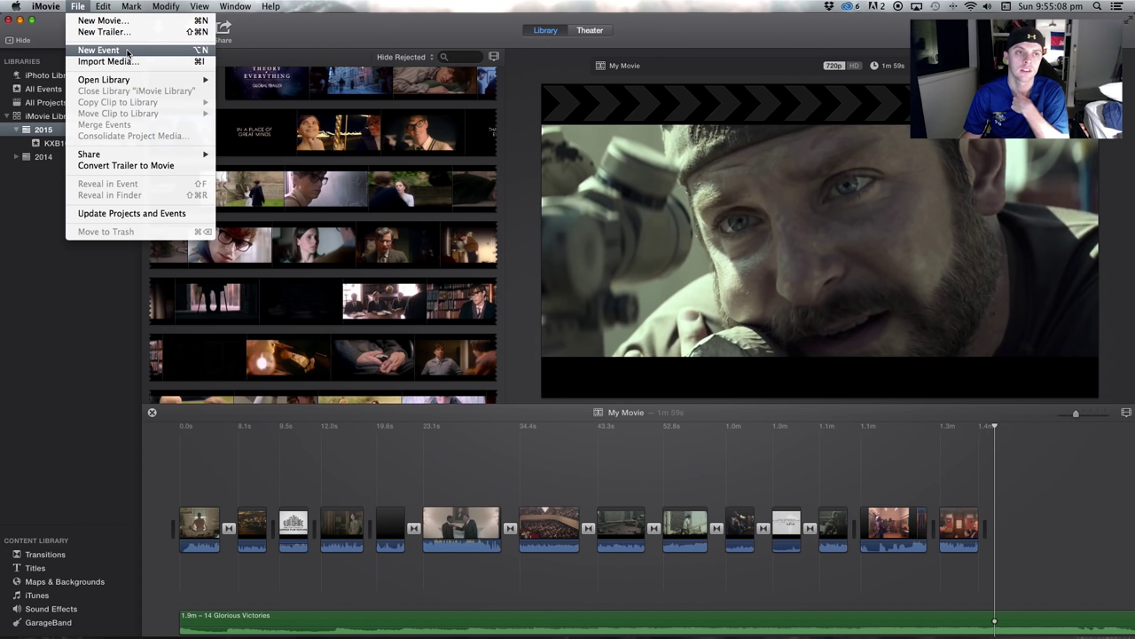
click(126, 51)
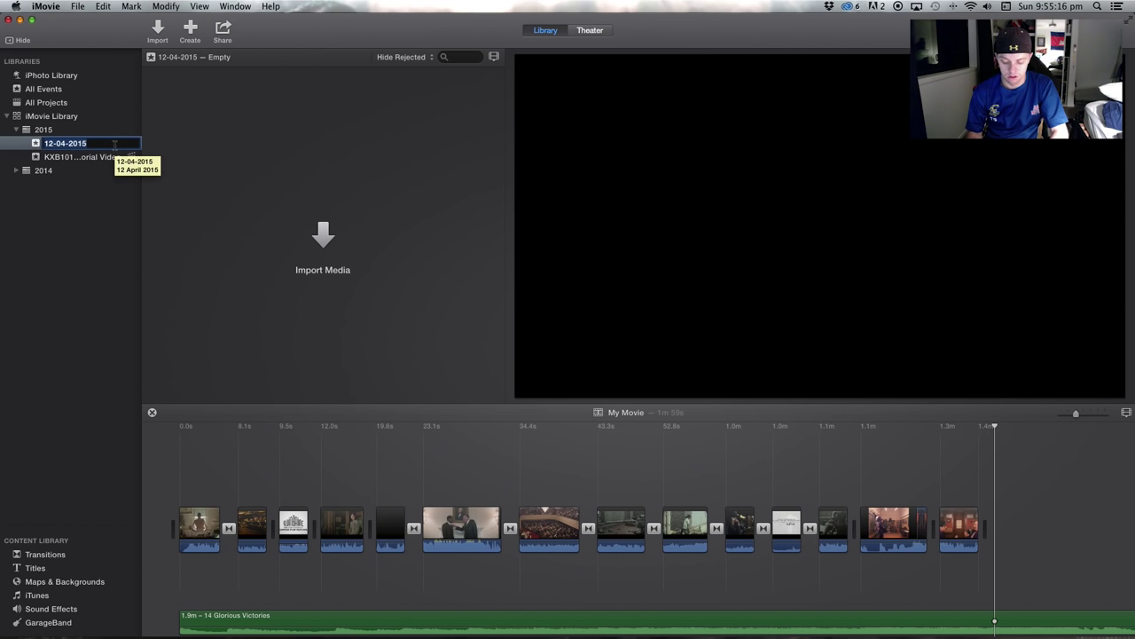
text(KXB101 A2 Vlogs)
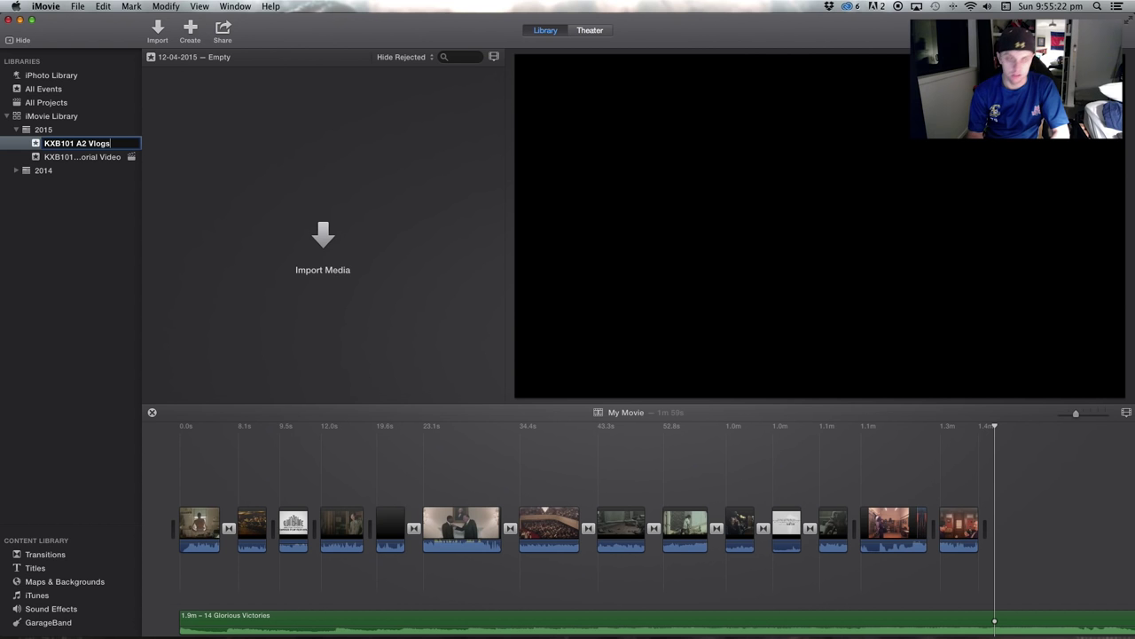
key(Return)
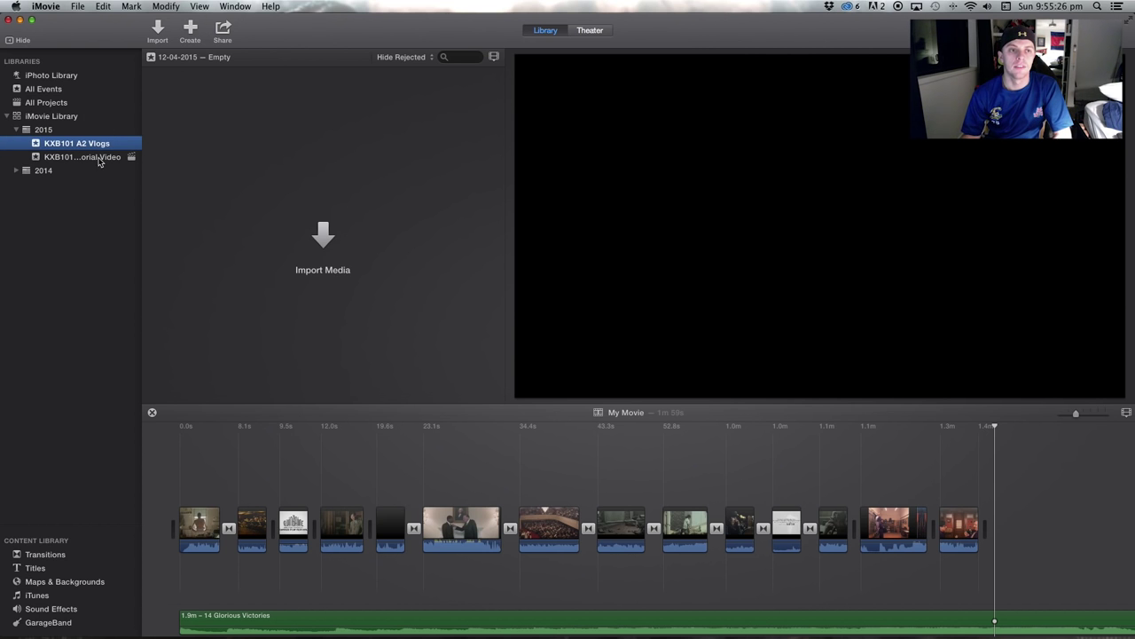
- Start a new movie in the KXB101 A2 Vlogs event and browse the available themes
click(190, 33)
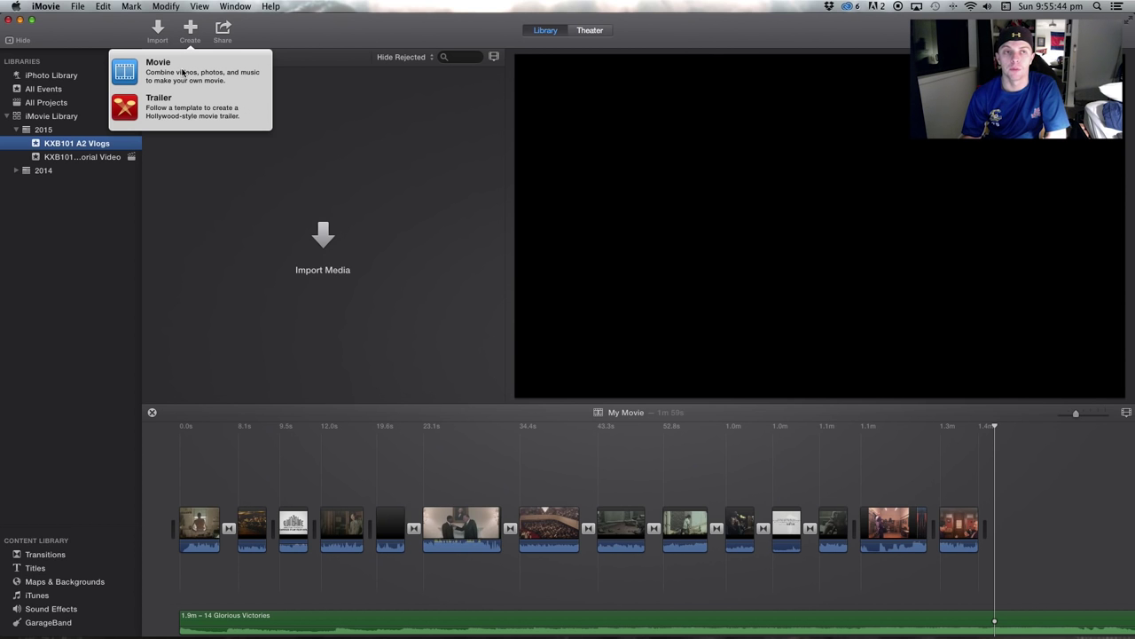
click(183, 72)
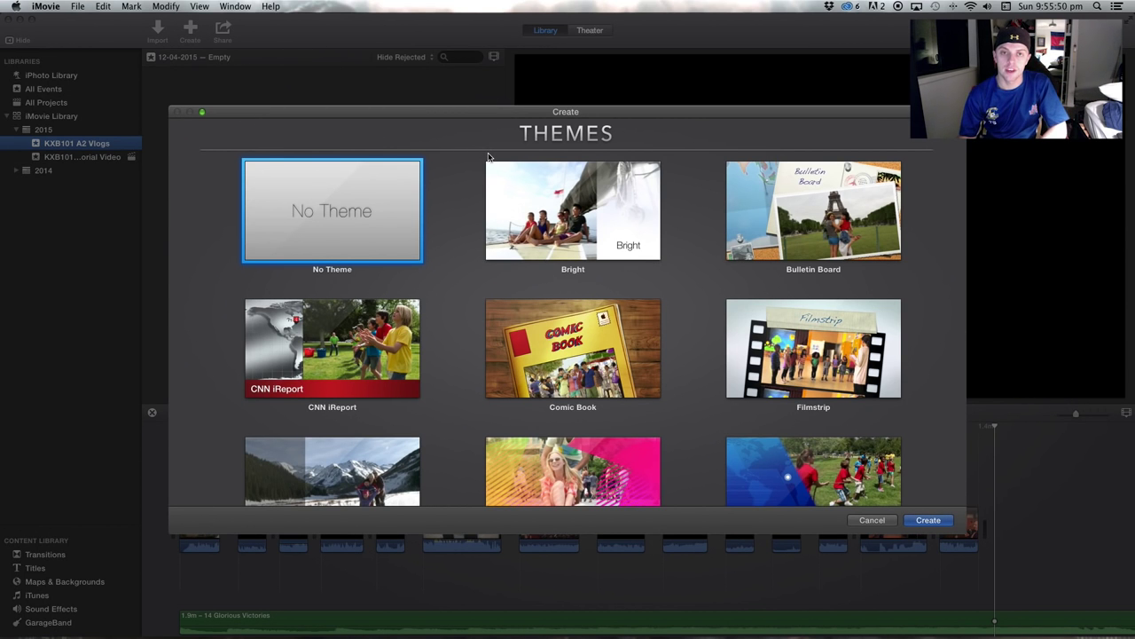
scroll(702, 198, down, 3)
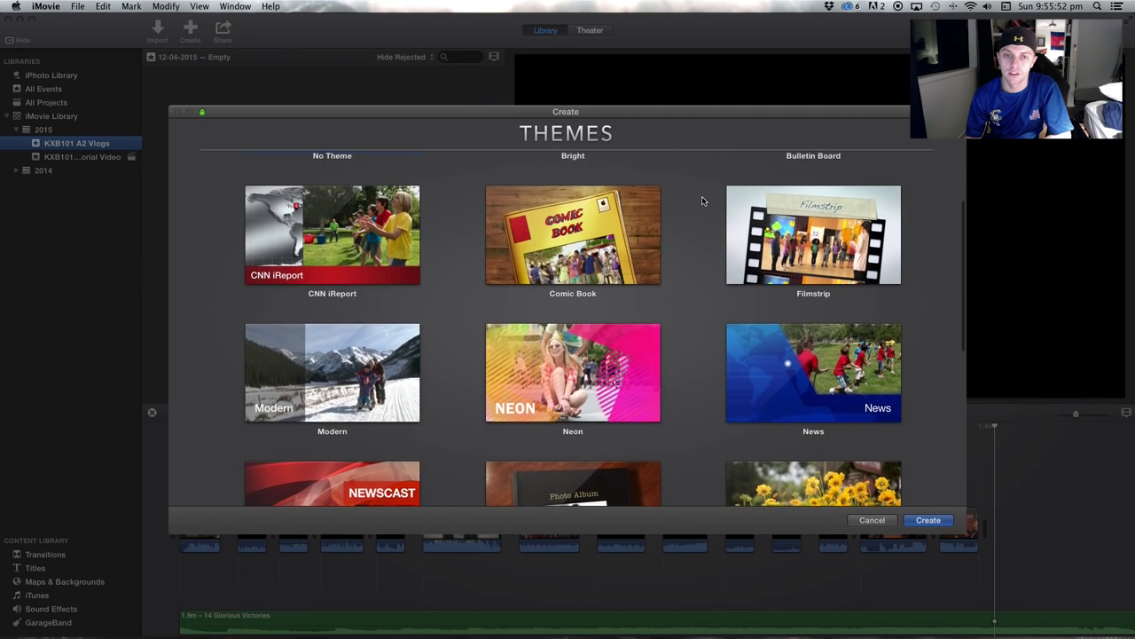
scroll(702, 200, down, 2)
scroll(701, 201, down, 3)
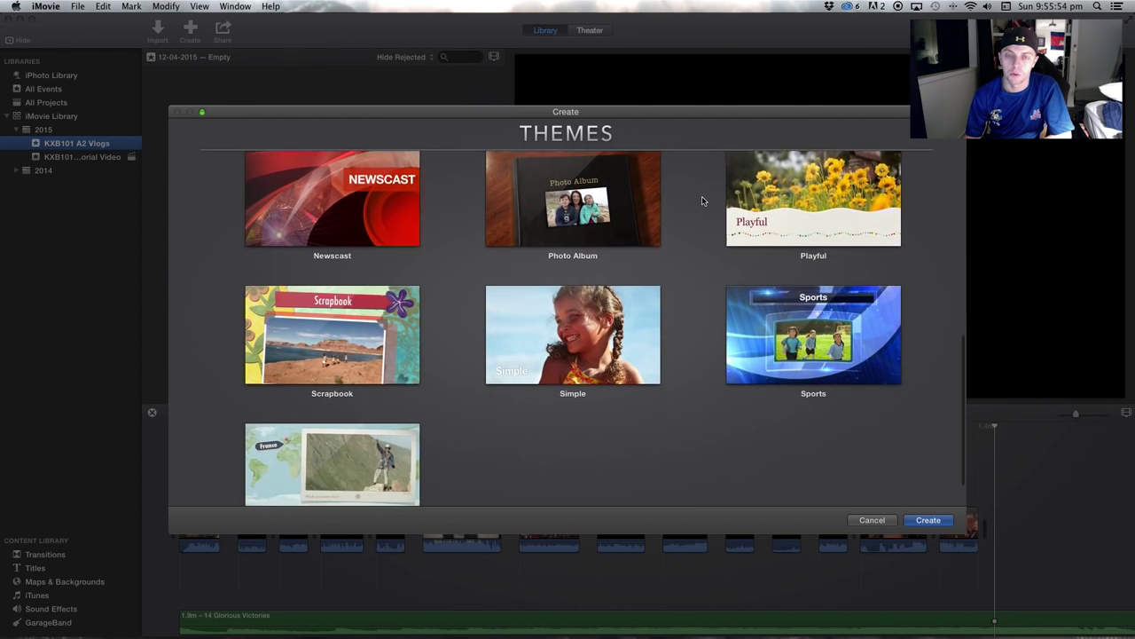
scroll(702, 200, down, 1)
scroll(701, 200, up, 3)
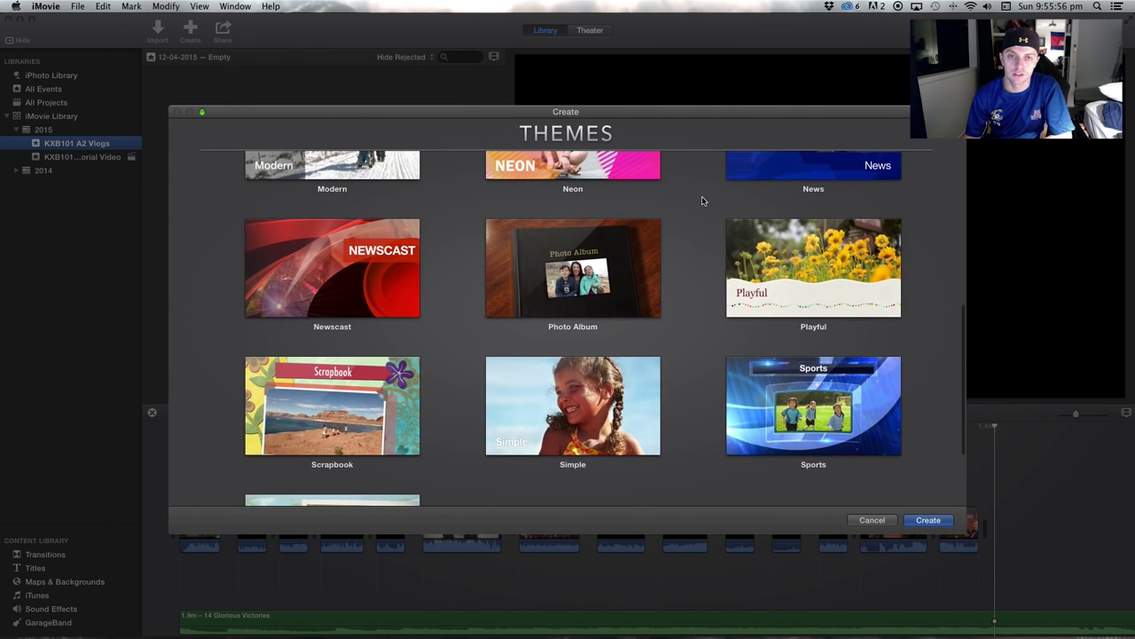
scroll(701, 201, up, 2)
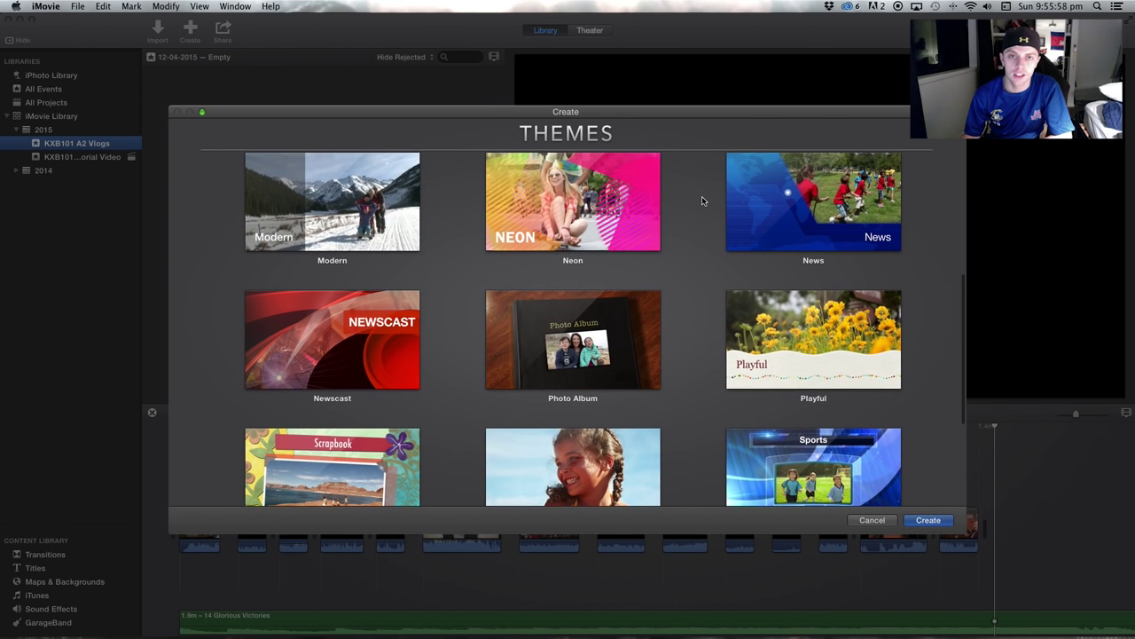
scroll(702, 201, down, 1)
scroll(702, 200, up, 5)
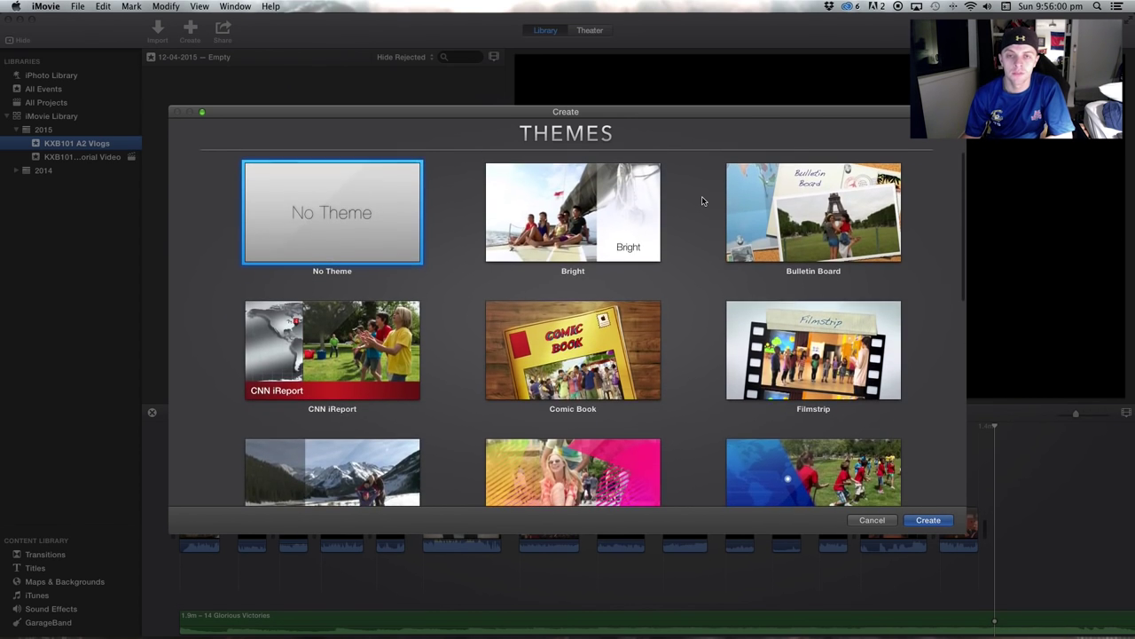
scroll(702, 201, down, 3)
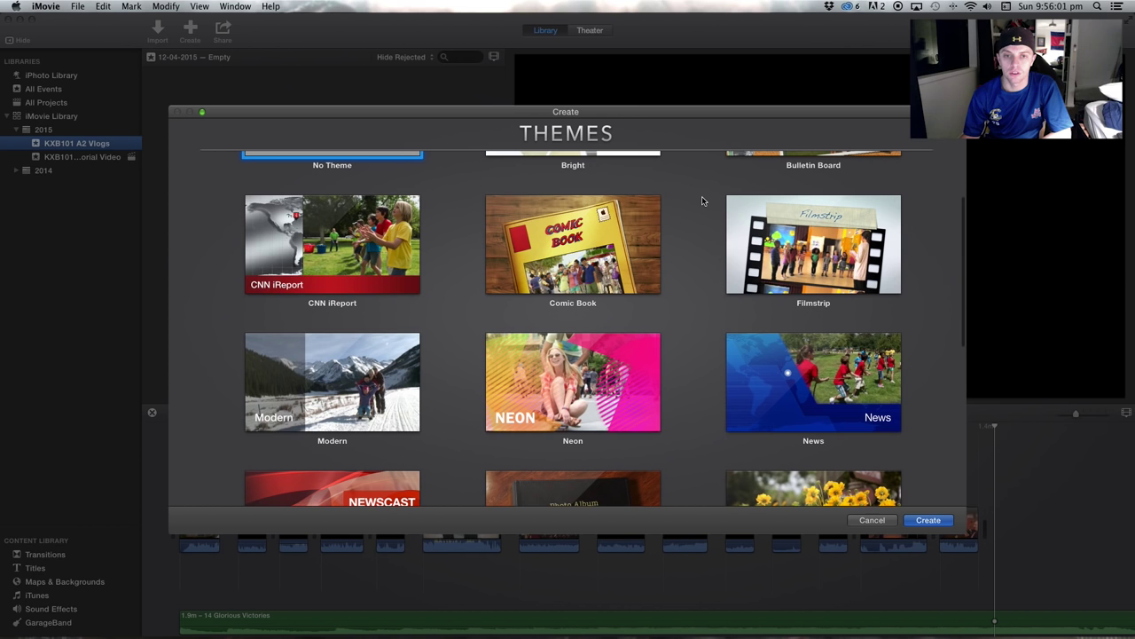
- Try out the Neon and Filmstrip themes and look through the remaining themes
click(577, 382)
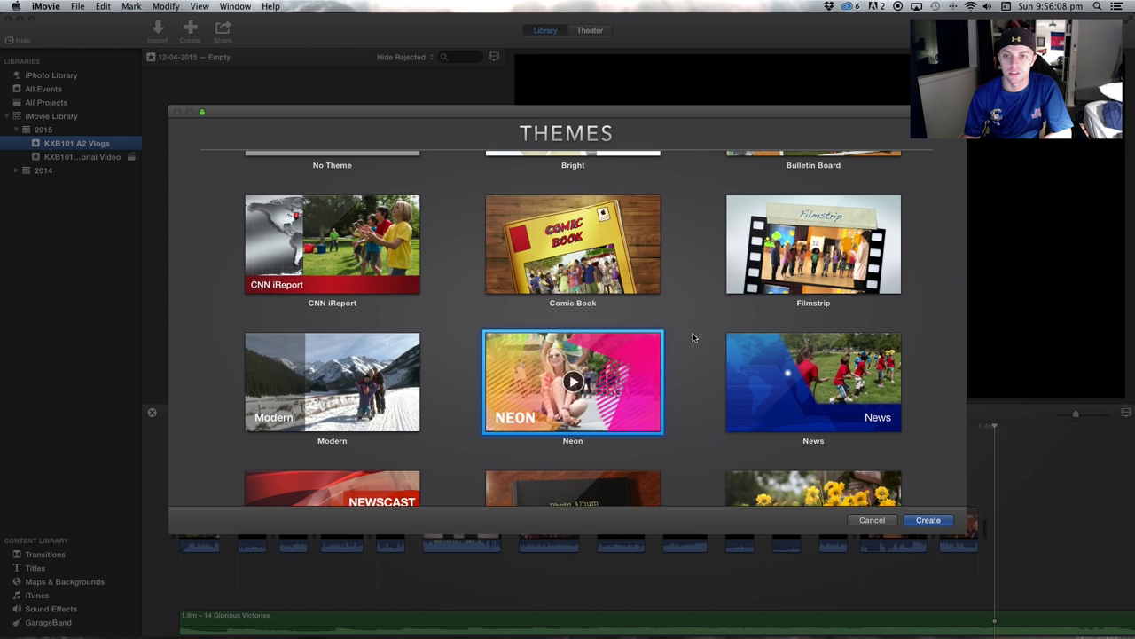
click(817, 249)
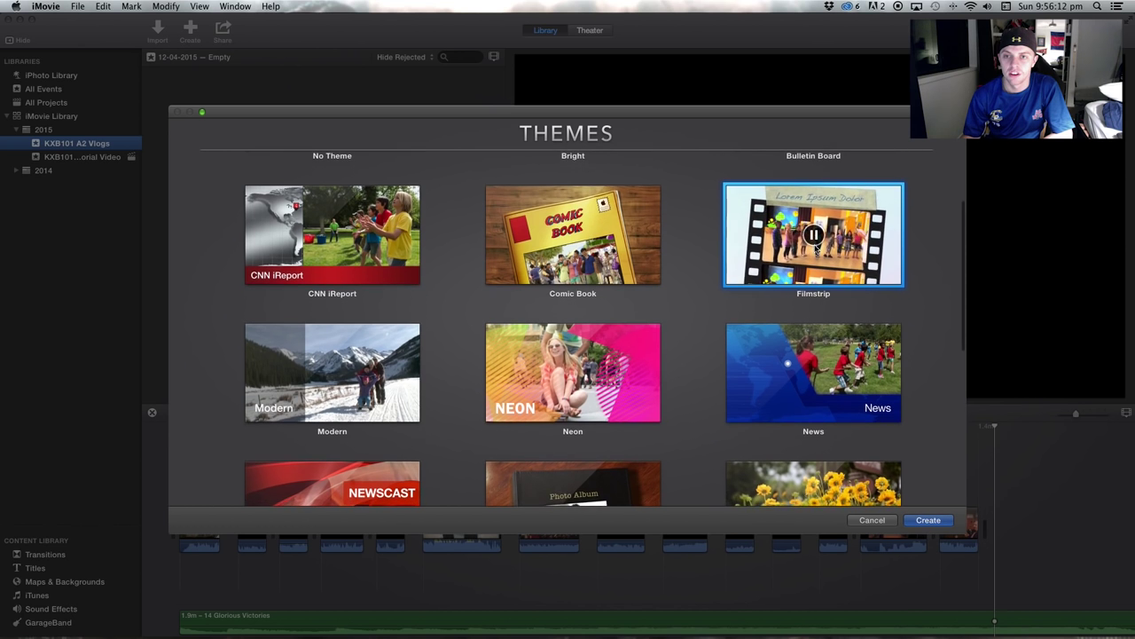
scroll(815, 248, up, 2)
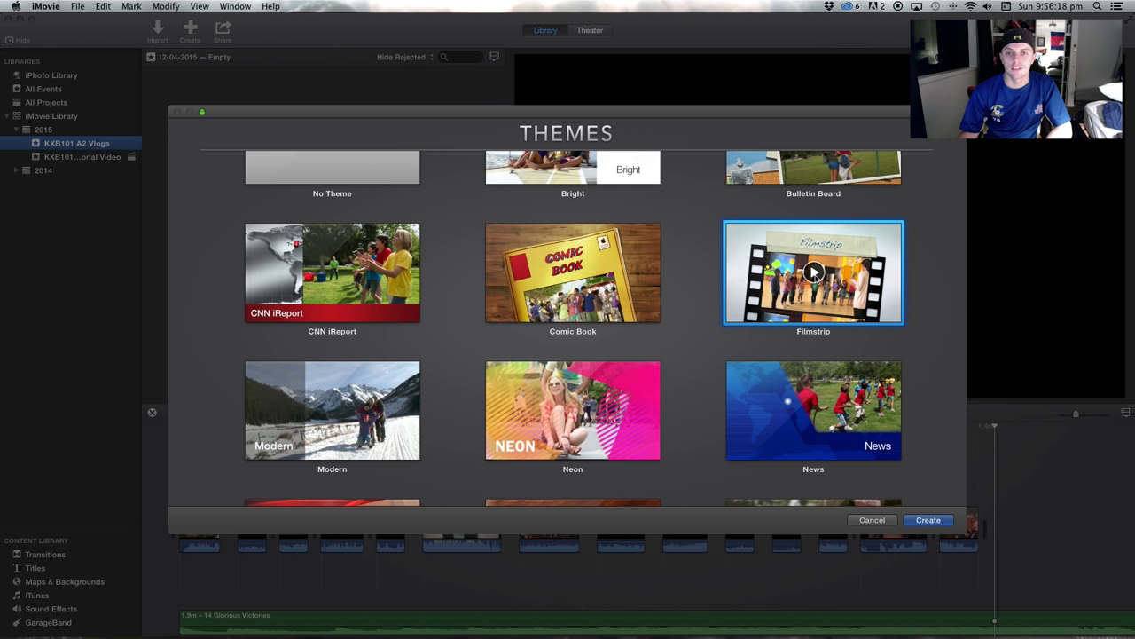
scroll(681, 273, up, 1)
scroll(681, 273, down, 3)
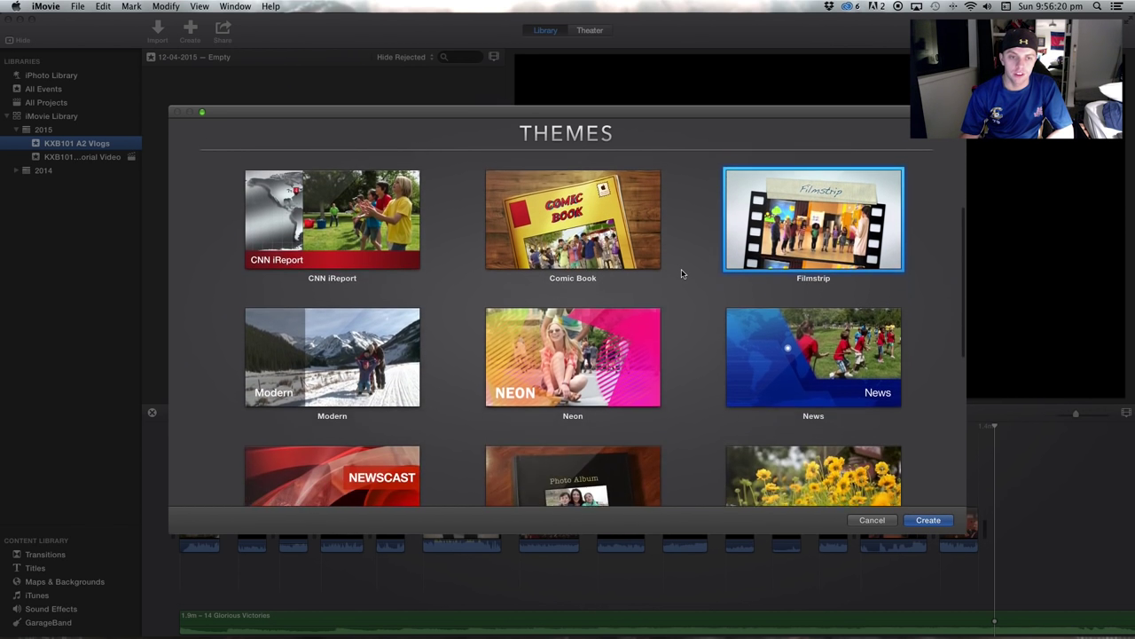
scroll(681, 273, down, 4)
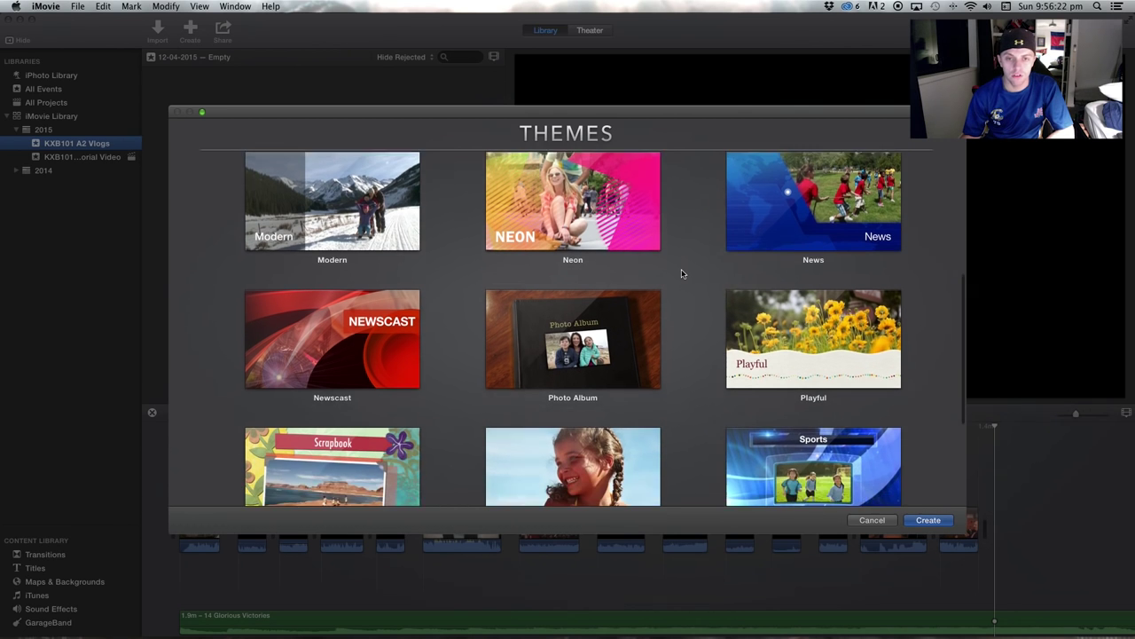
scroll(681, 273, down, 4)
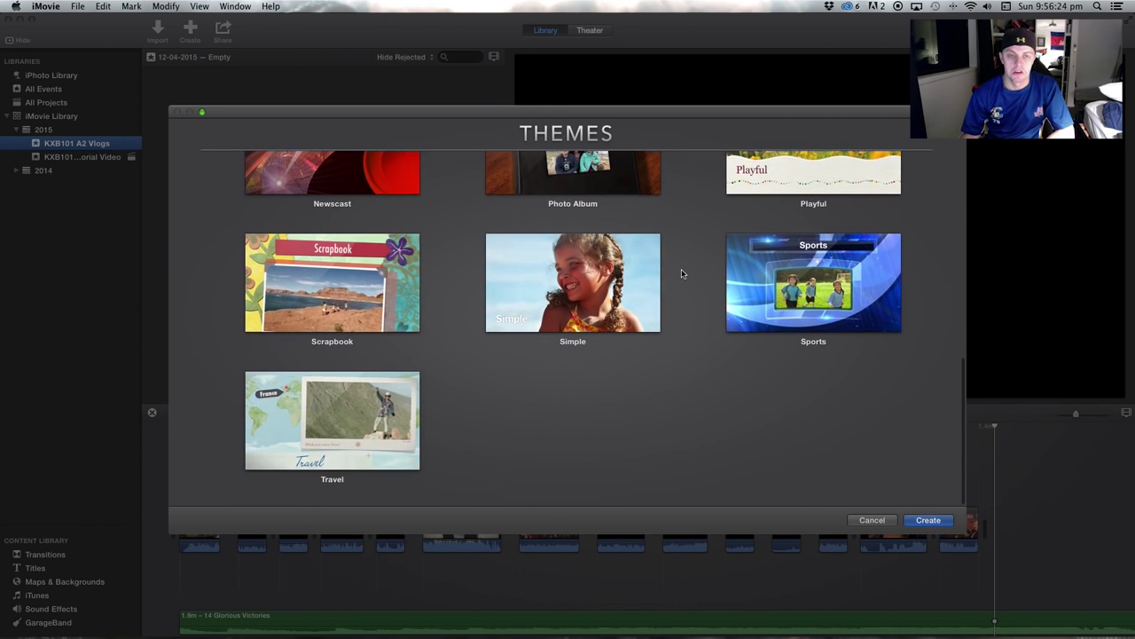
scroll(681, 274, up, 4)
scroll(681, 273, up, 6)
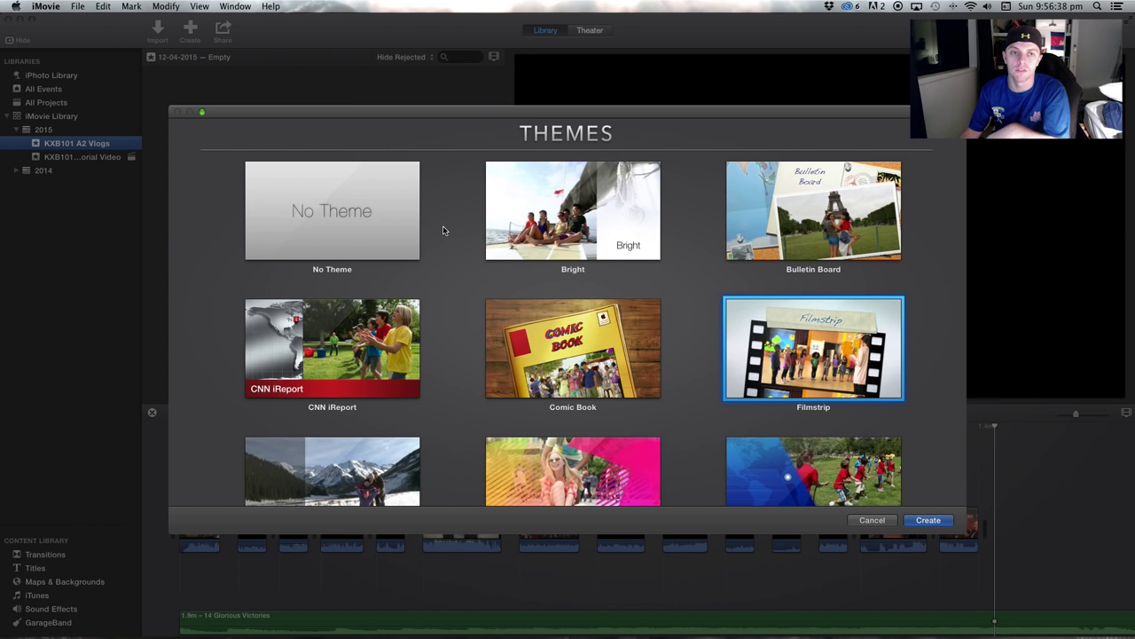
- Create the movie with No Theme in the KXB101 A2 Vlogs event and name it "KXB101 A2 V1"
click(366, 222)
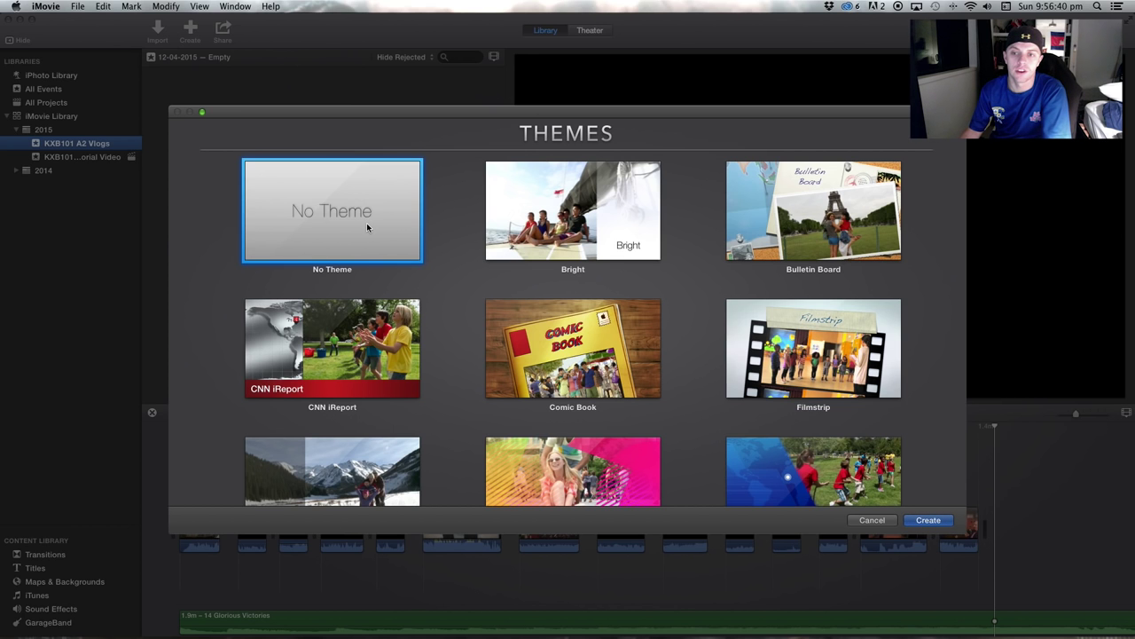
click(929, 521)
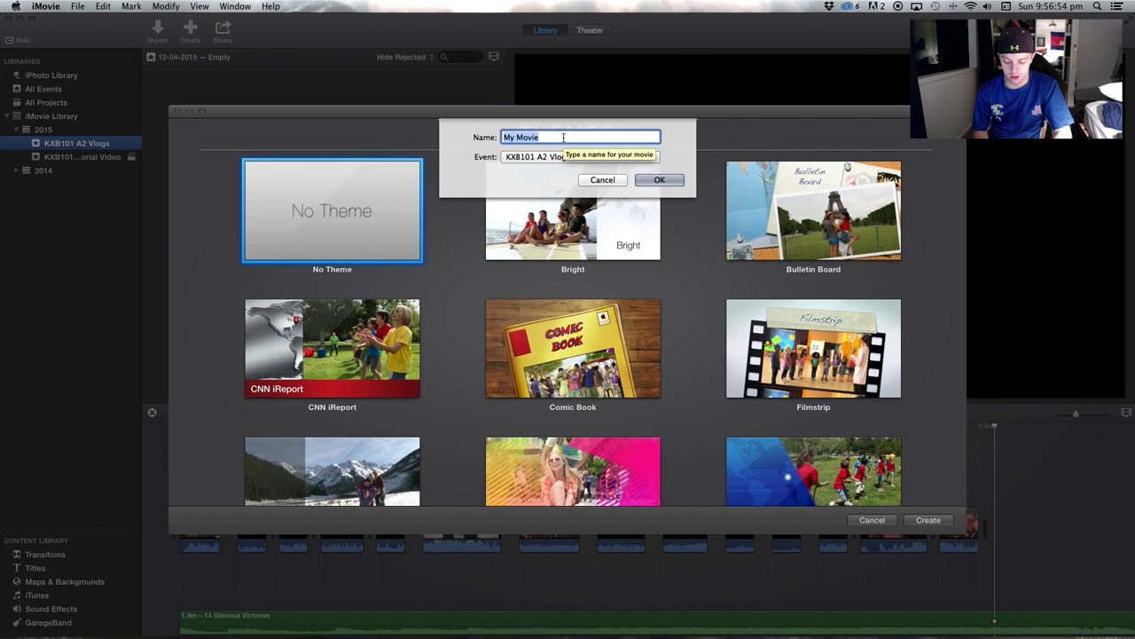
text(KXB10)
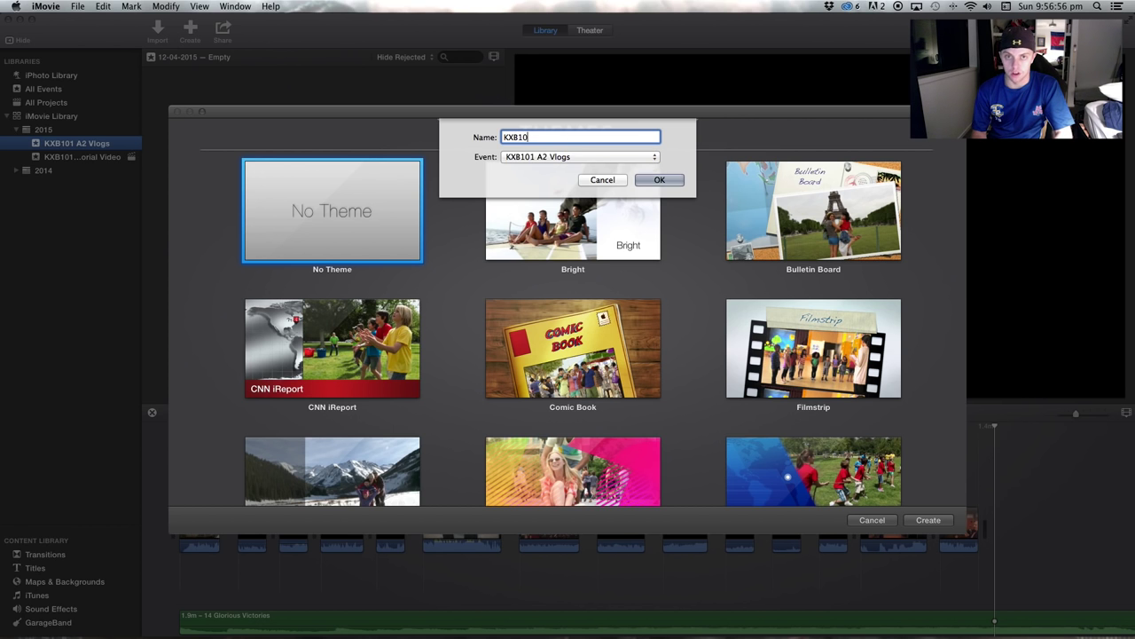
text(1 A2)
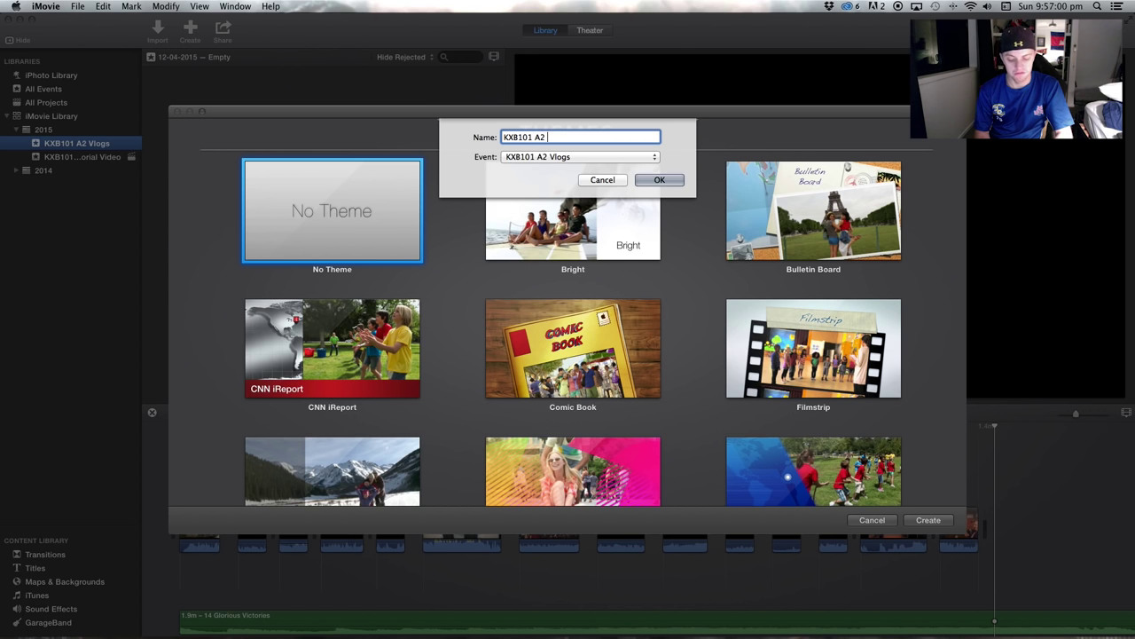
text( V1)
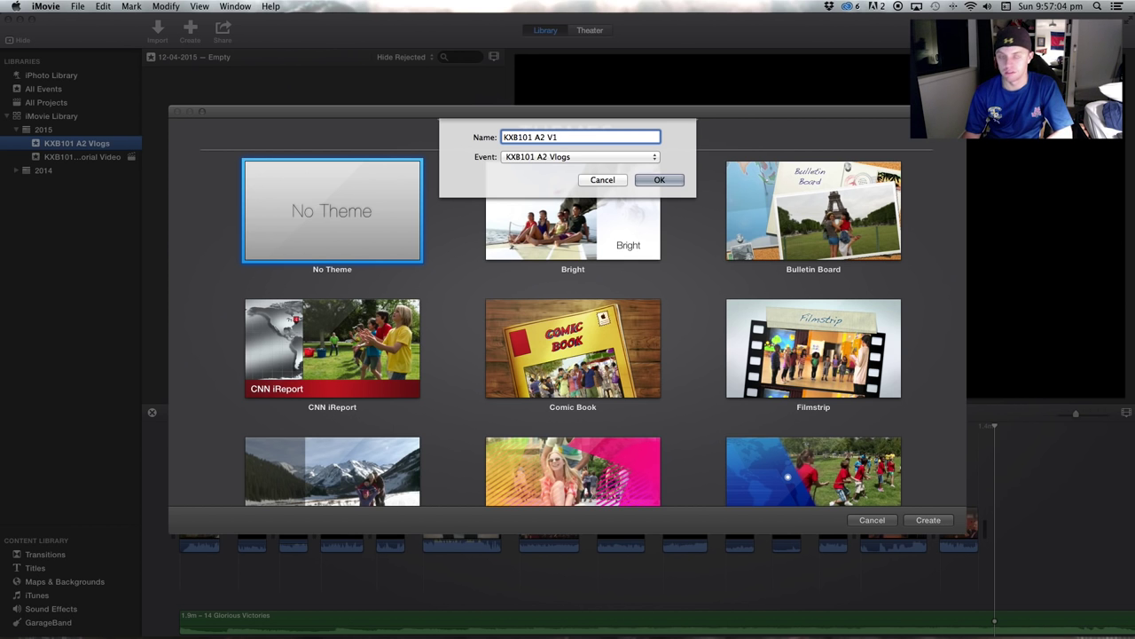
key(Return)
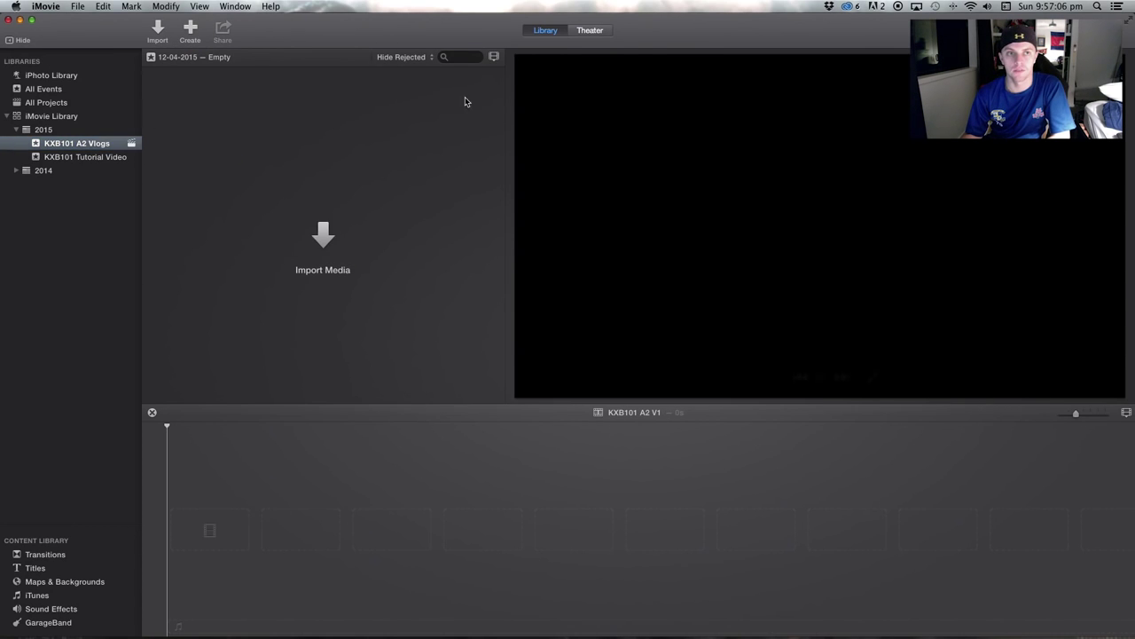
- Open media import for the KXB101 A2 Vlogs event, browse to BASKETBALL inside __2014 Sports Footage, and preview P1010336.MOV
click(211, 121)
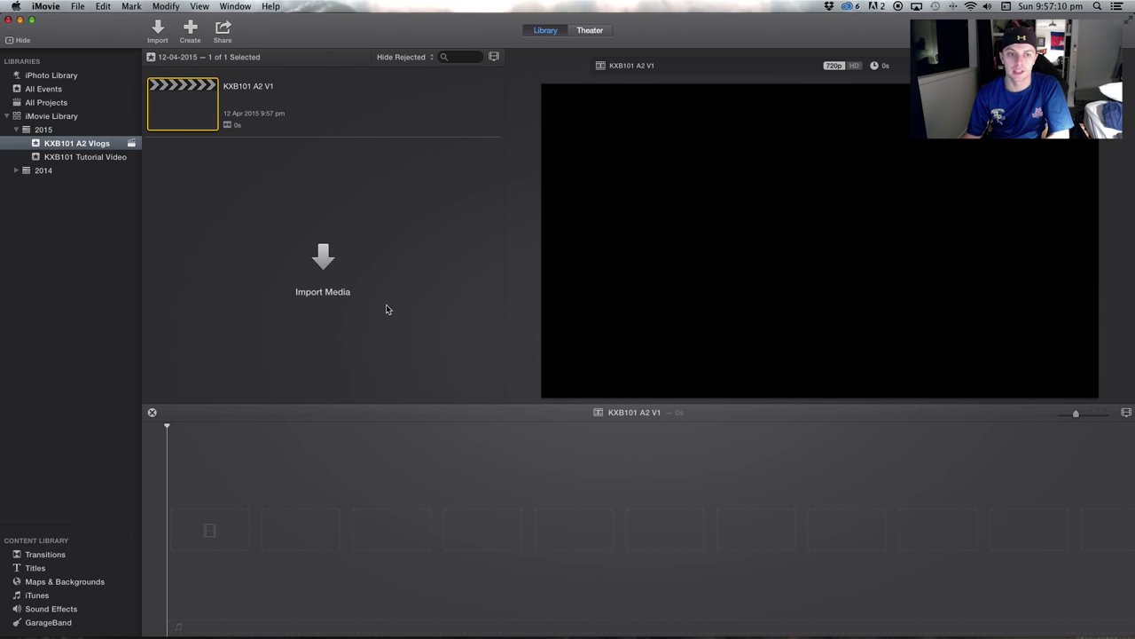
click(203, 593)
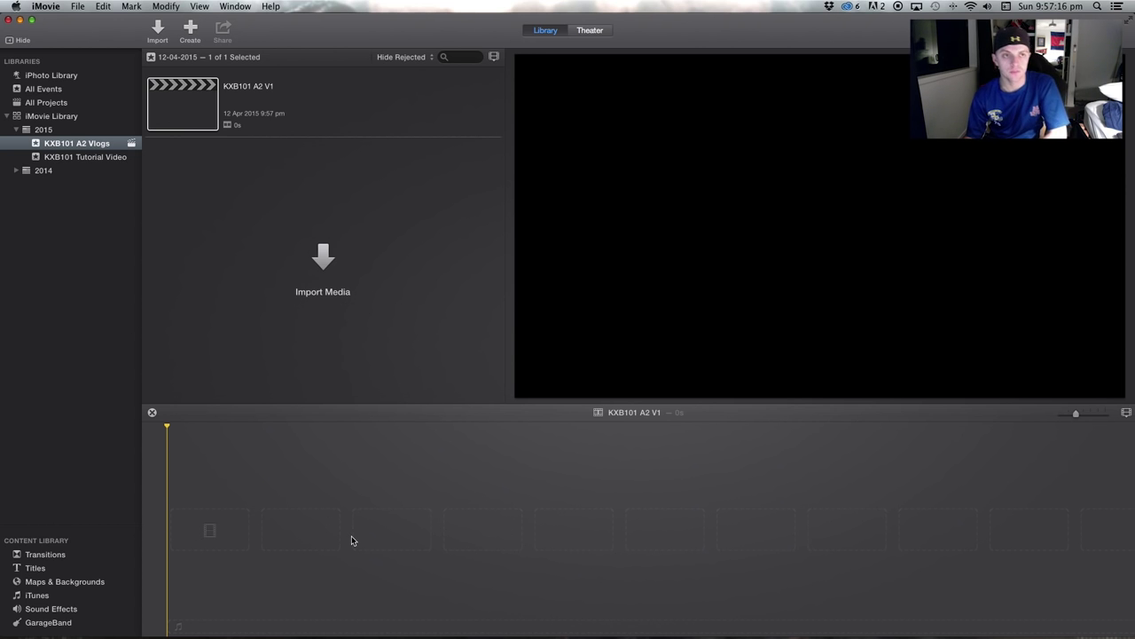
click(325, 257)
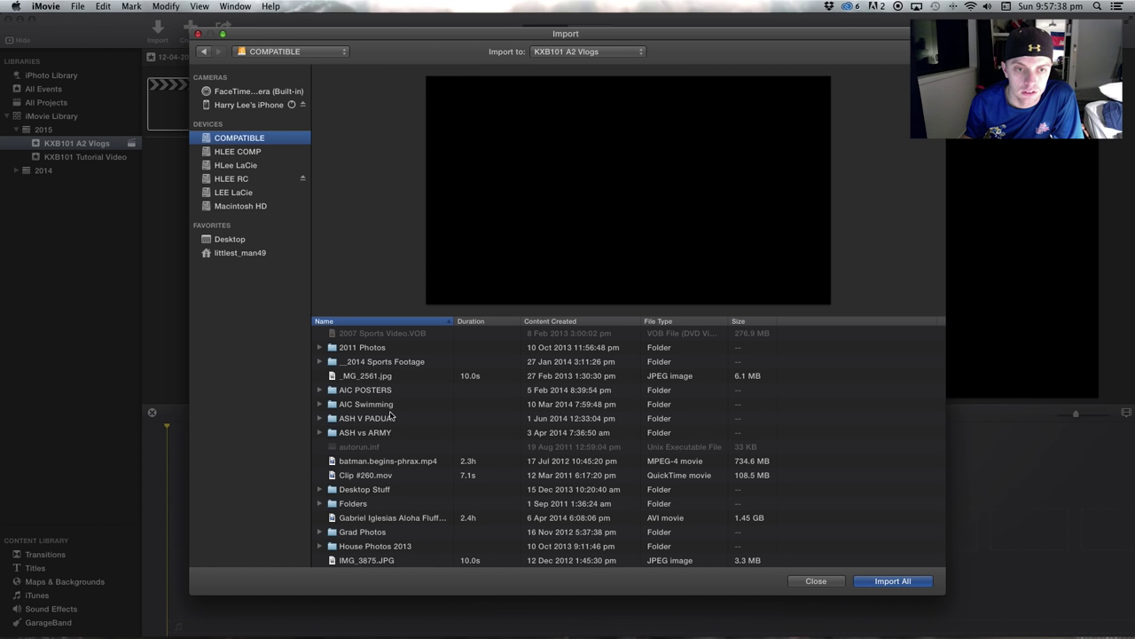
click(321, 360)
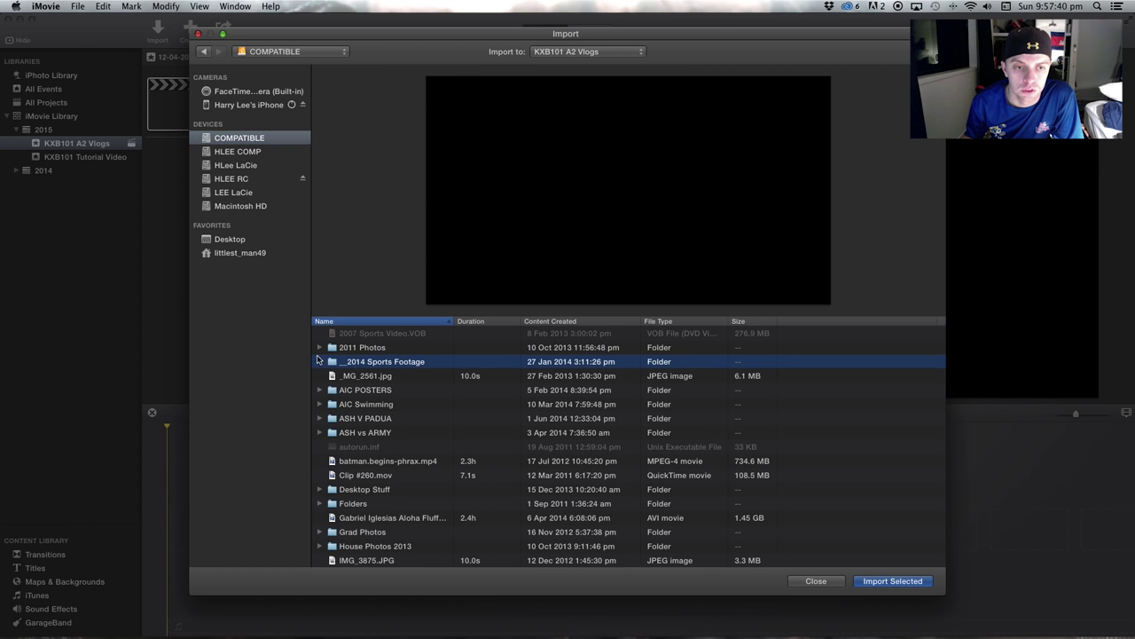
click(320, 362)
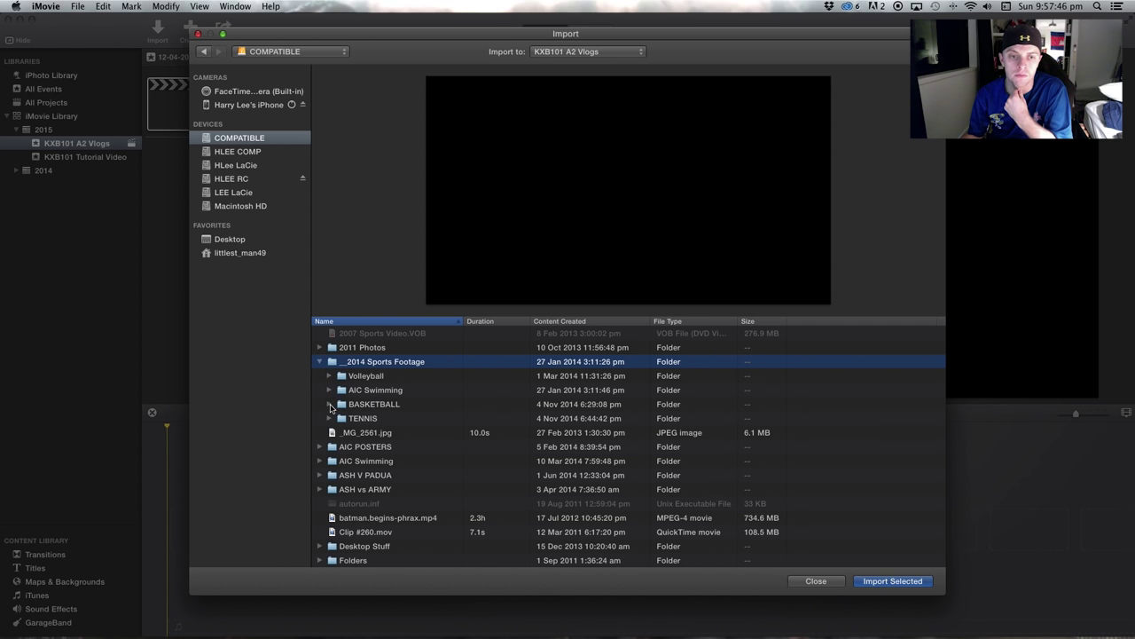
click(330, 404)
click(383, 433)
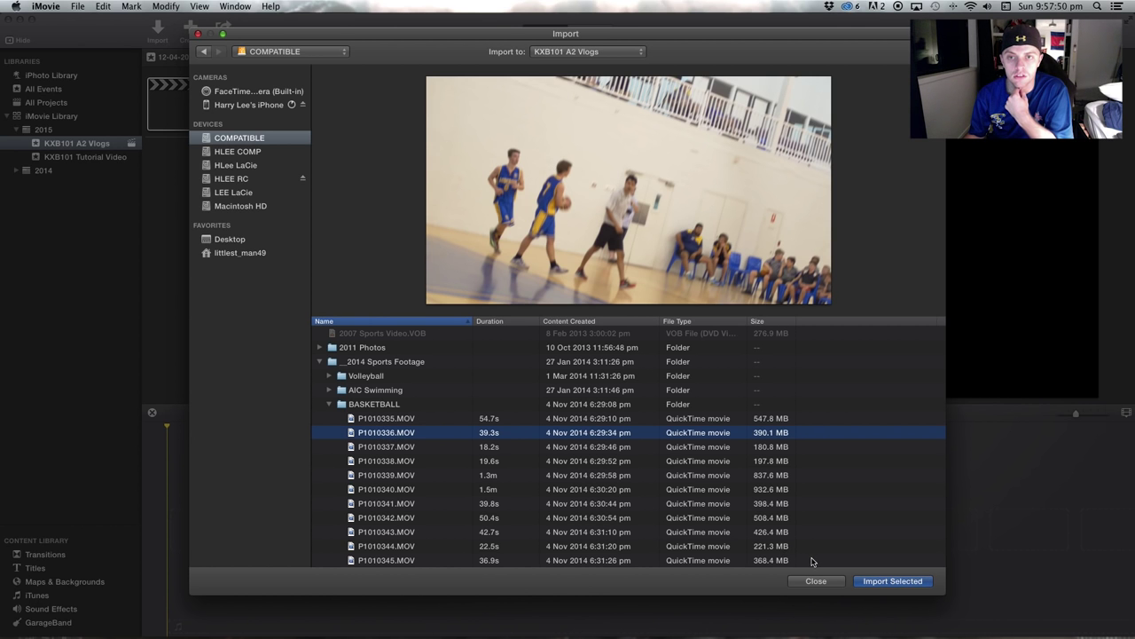
- Preview P1010347.MOV further down the basketball footage list and collapse the BASKETBALL folder
scroll(451, 412, down, 6)
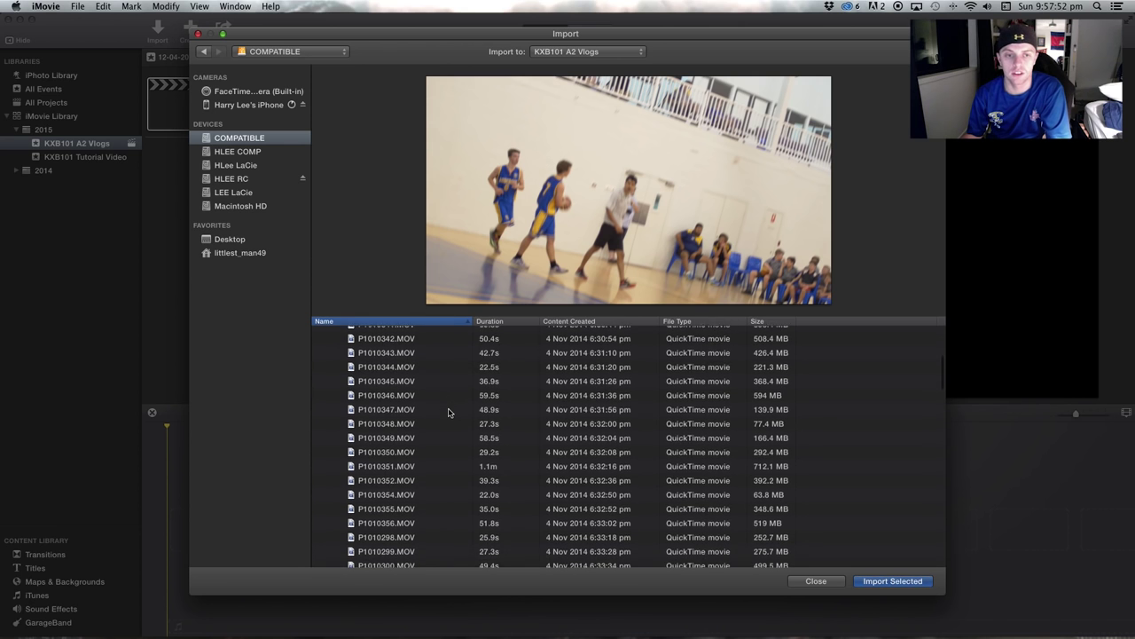
click(443, 410)
scroll(442, 413, up, 6)
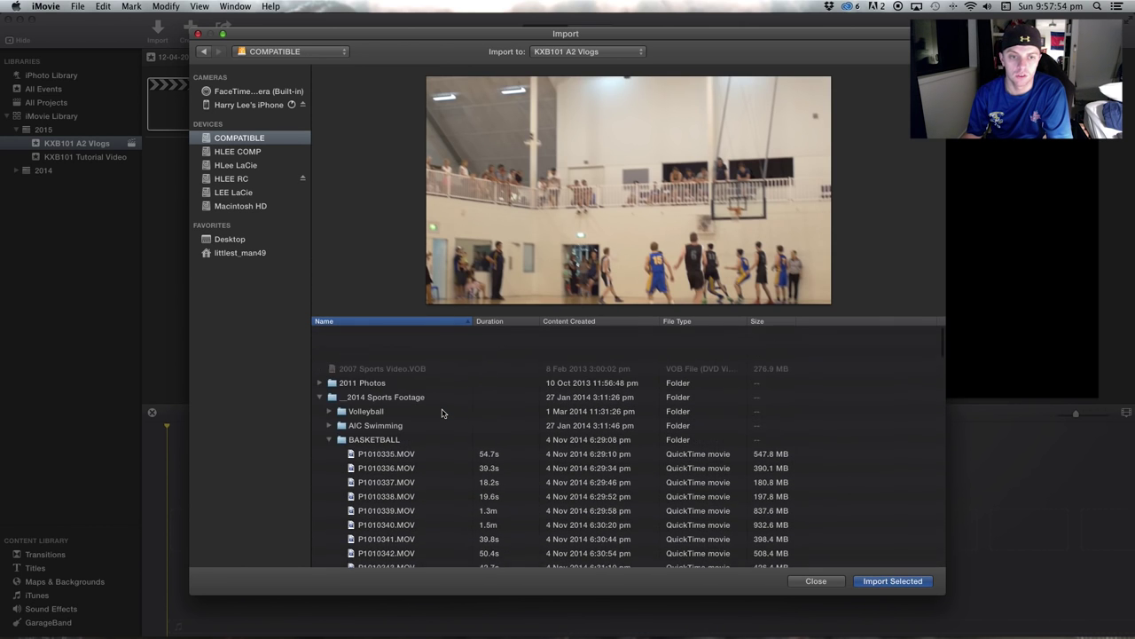
click(330, 404)
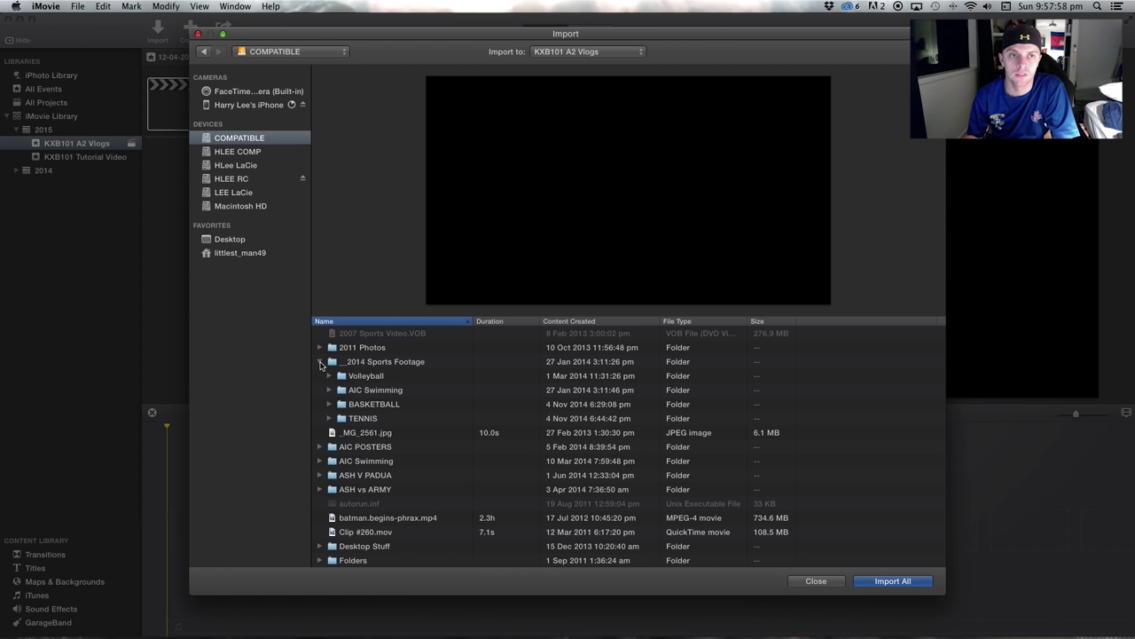
- Look through the Desktop and HLEE COMP import locations and close the import window without importing
click(228, 241)
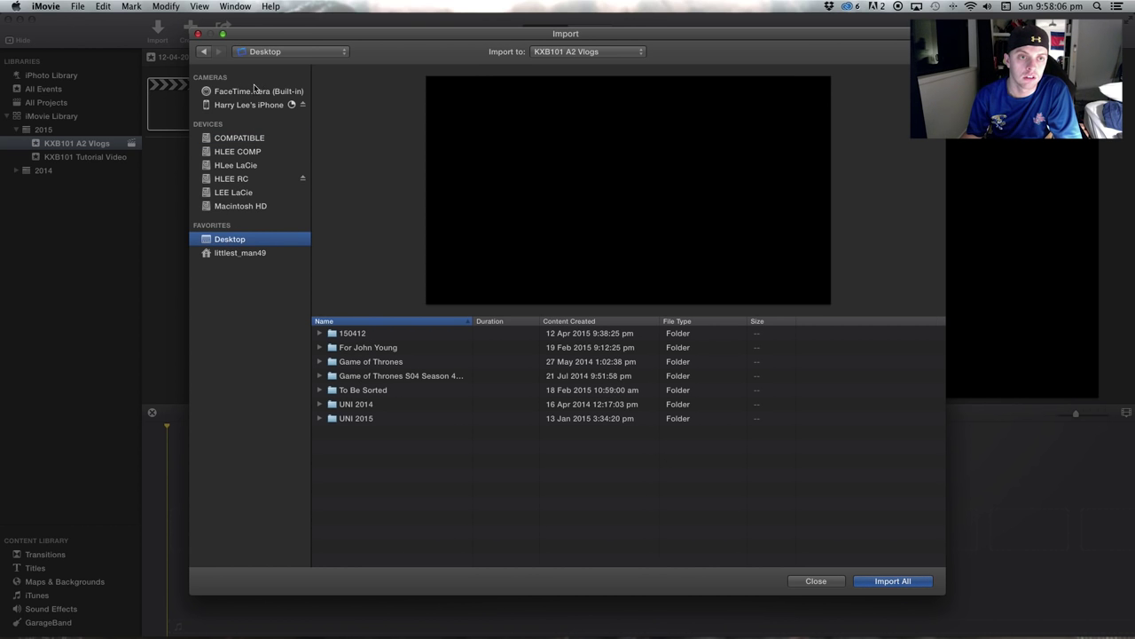
click(248, 152)
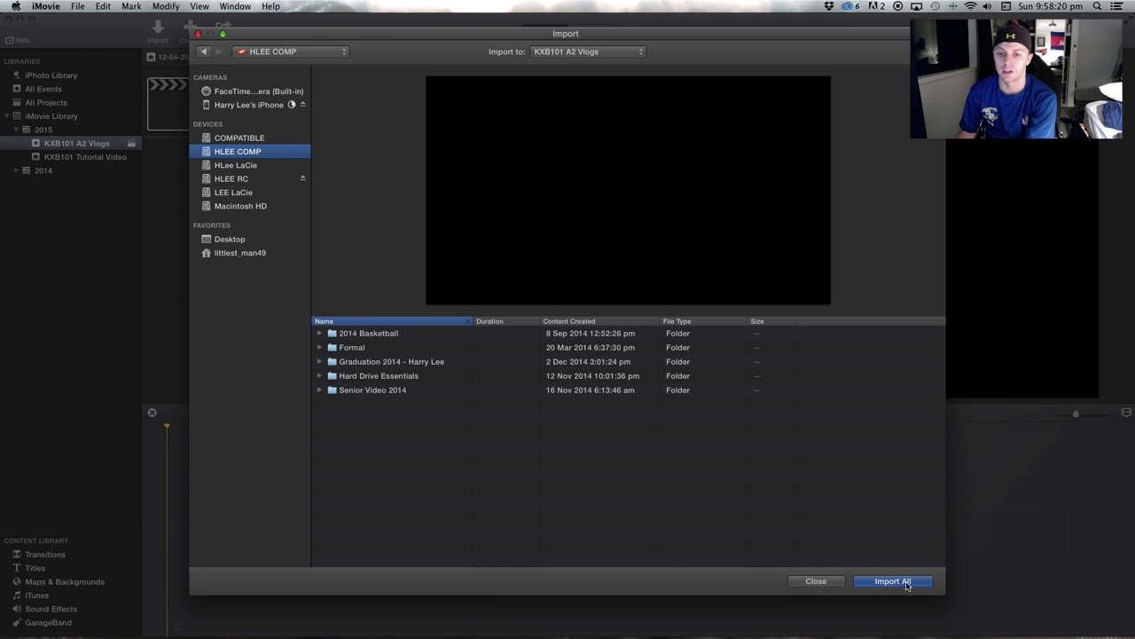
click(821, 584)
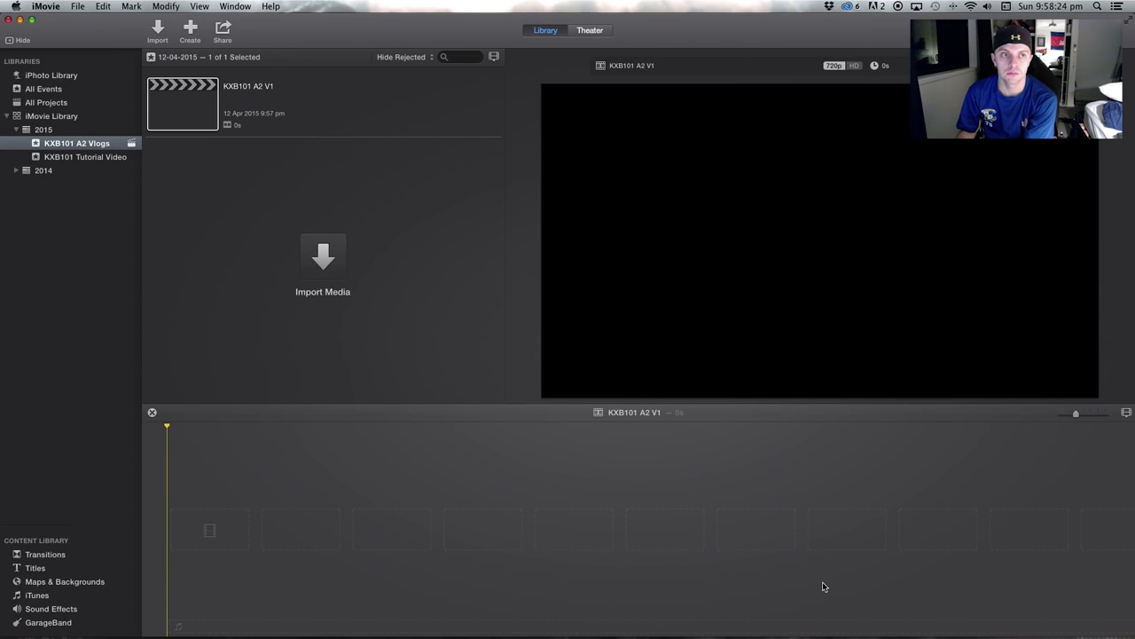
- Preview The Theory of Everything trailer in the KXB101 Tutorial Video event and add the whole clip to the KXB101 A2 V1 timeline
click(80, 157)
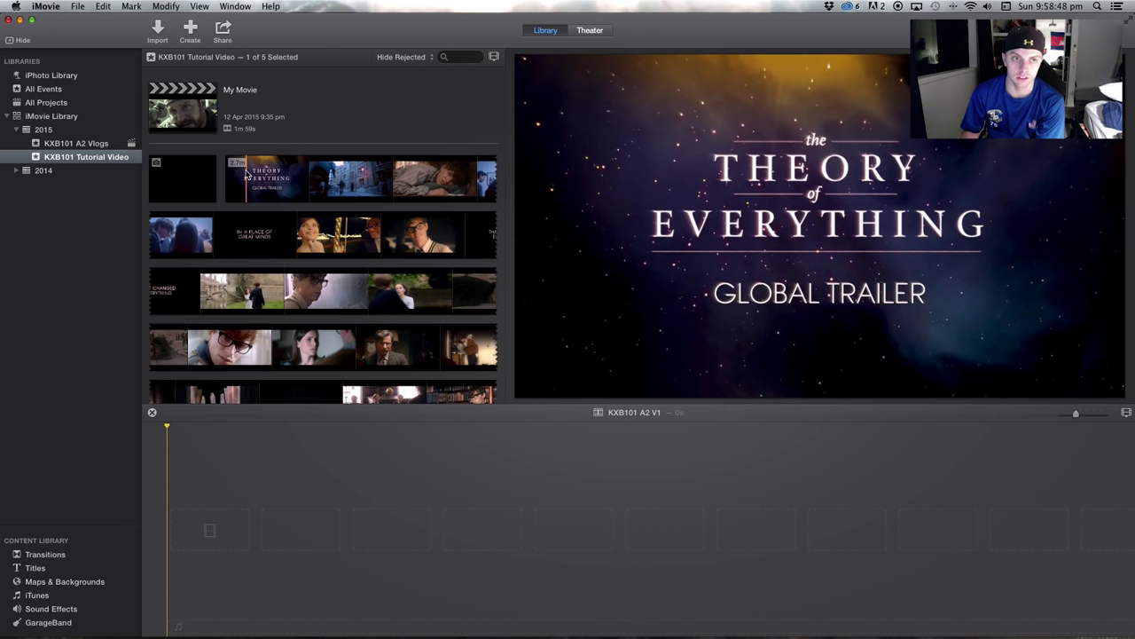
click(245, 175)
key(space)
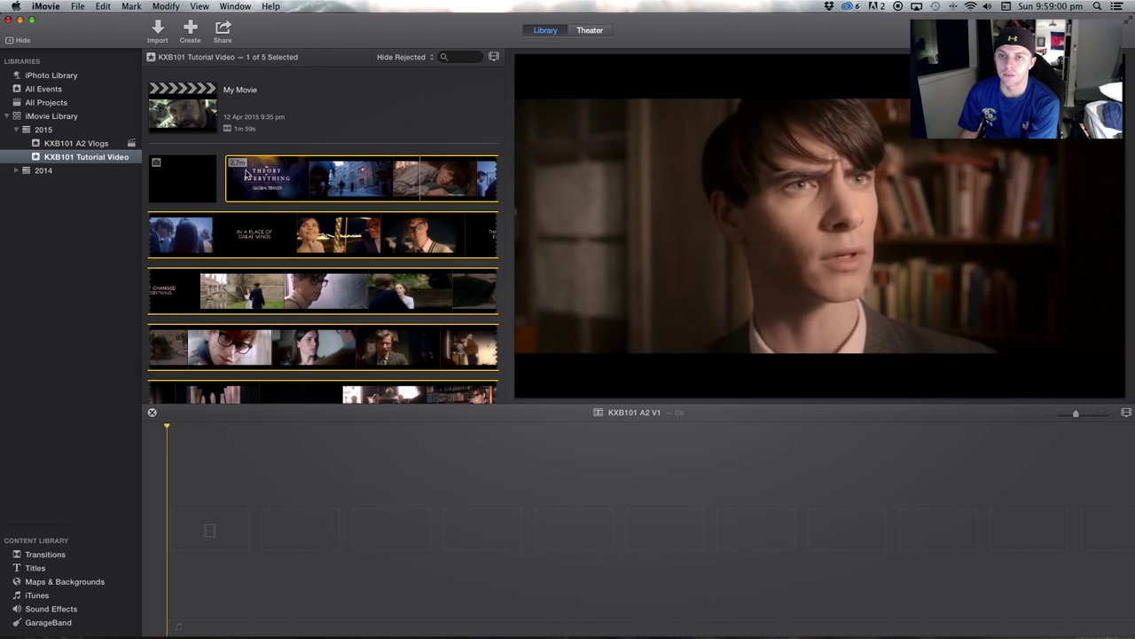
click(246, 174)
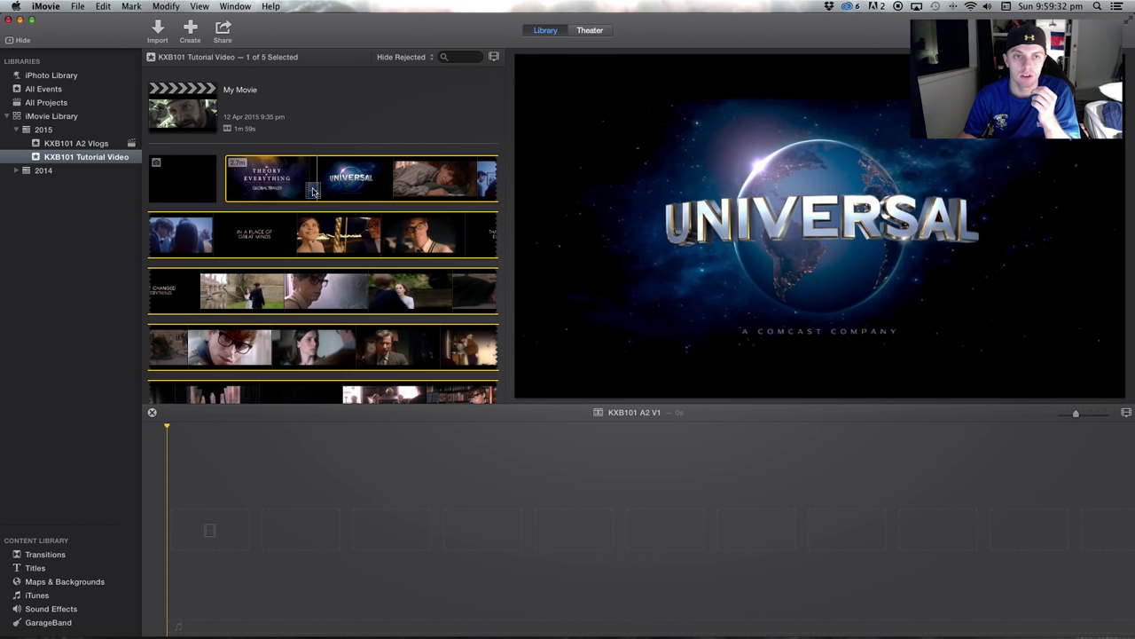
drag(312, 192, 200, 538)
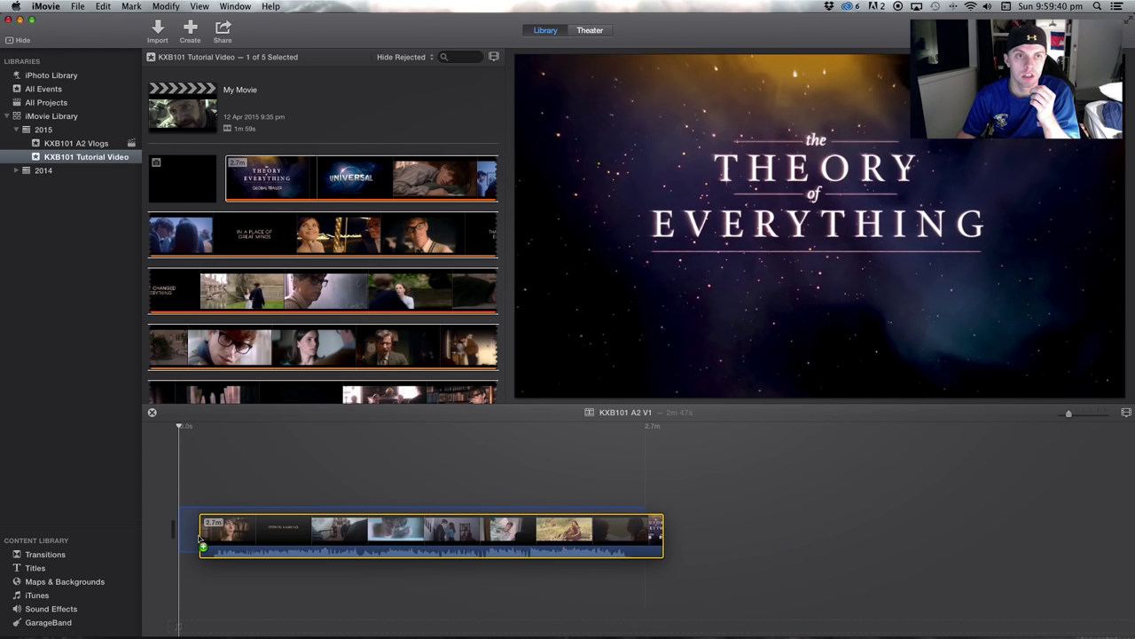
drag(201, 538, 200, 530)
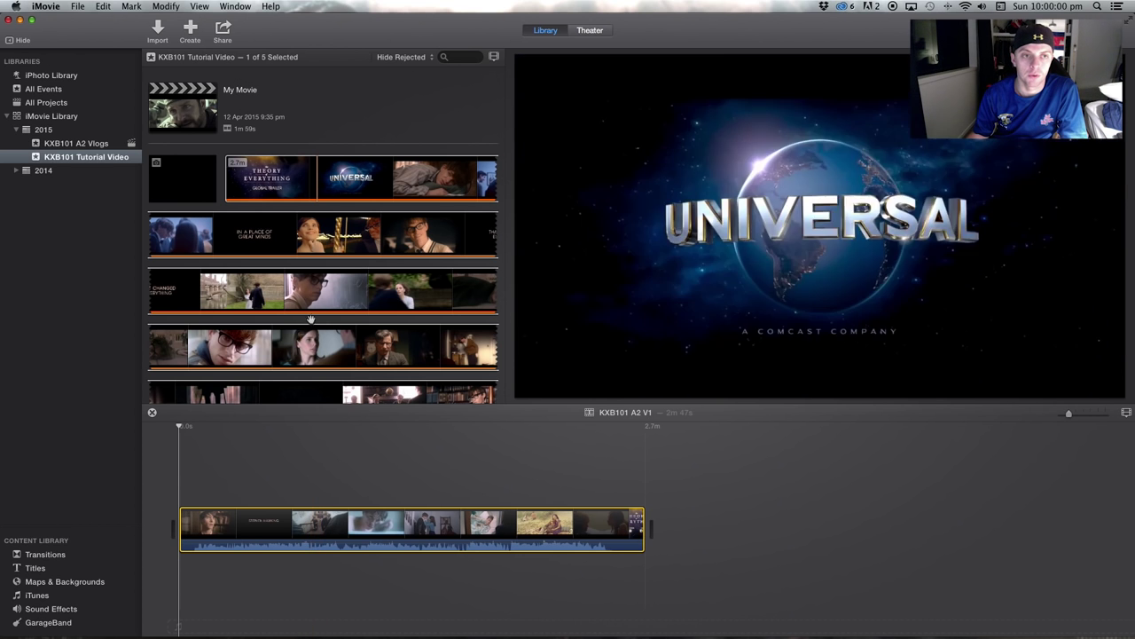
- Select a short range near the start of the next trailer, preview it, and add it after the first clip in the timeline
scroll(325, 272, down, 1)
scroll(325, 273, down, 10)
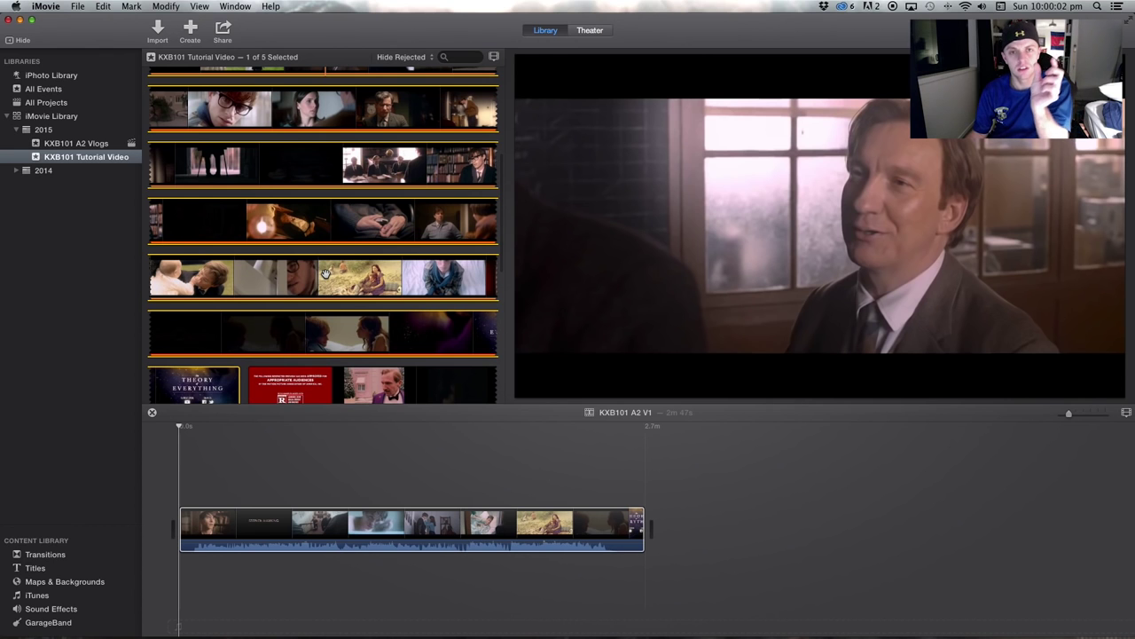
scroll(325, 273, down, 3)
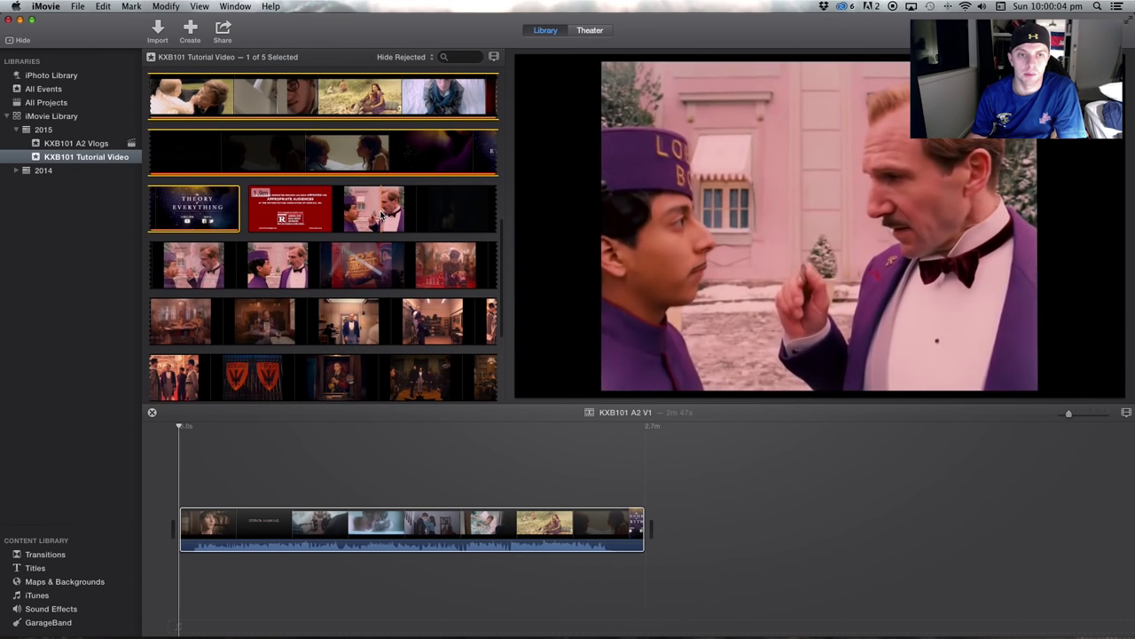
click(380, 216)
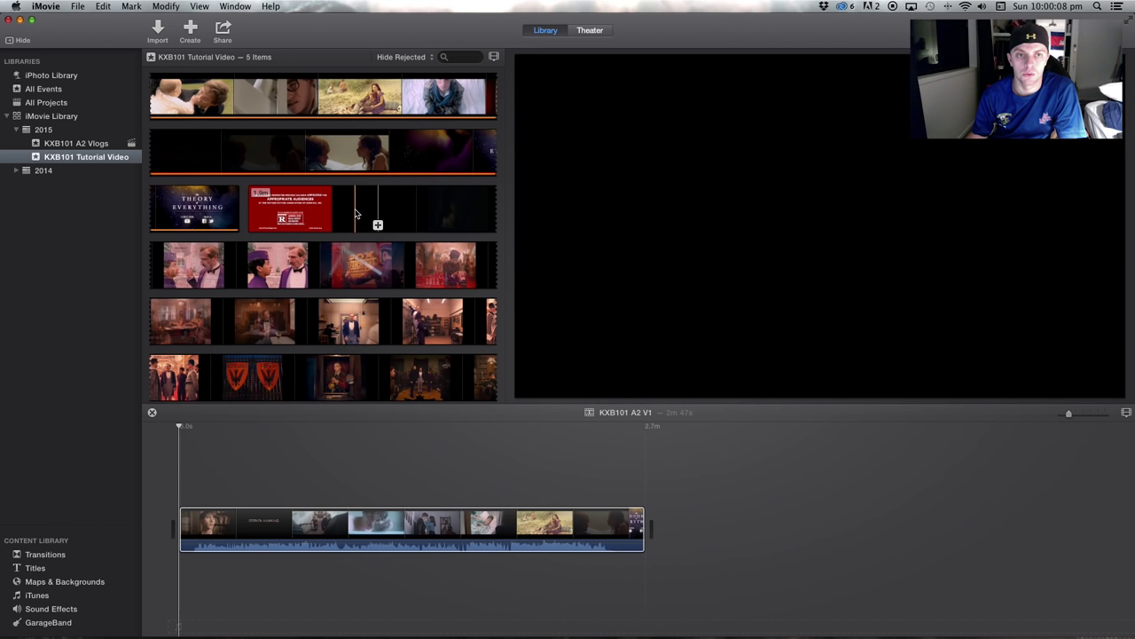
mouse_move(360, 214)
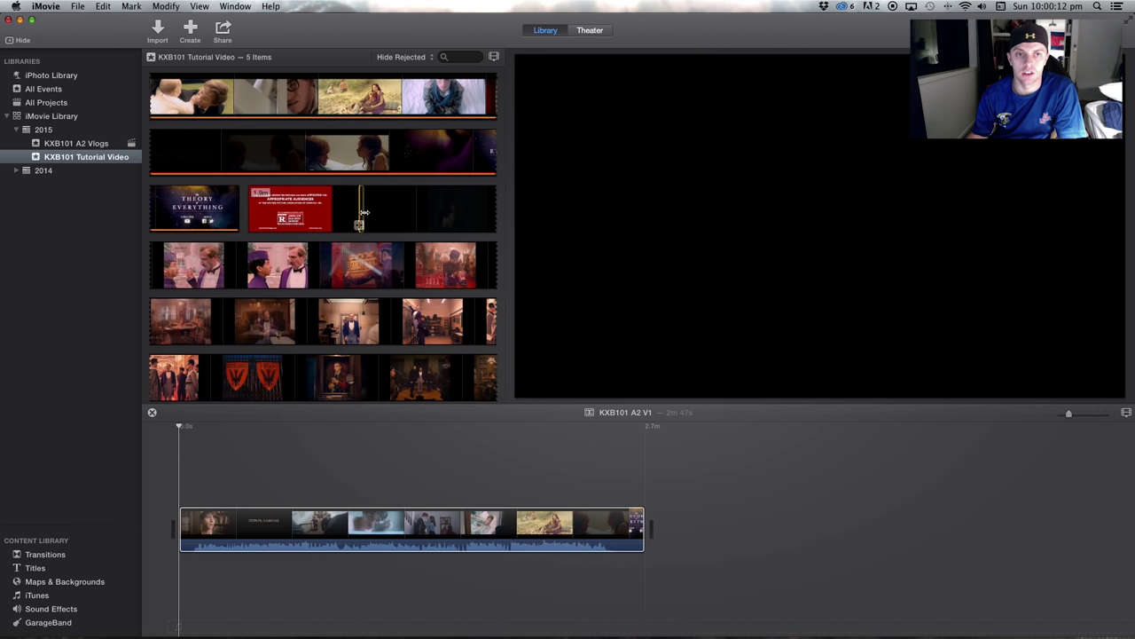
drag(360, 214, 488, 226)
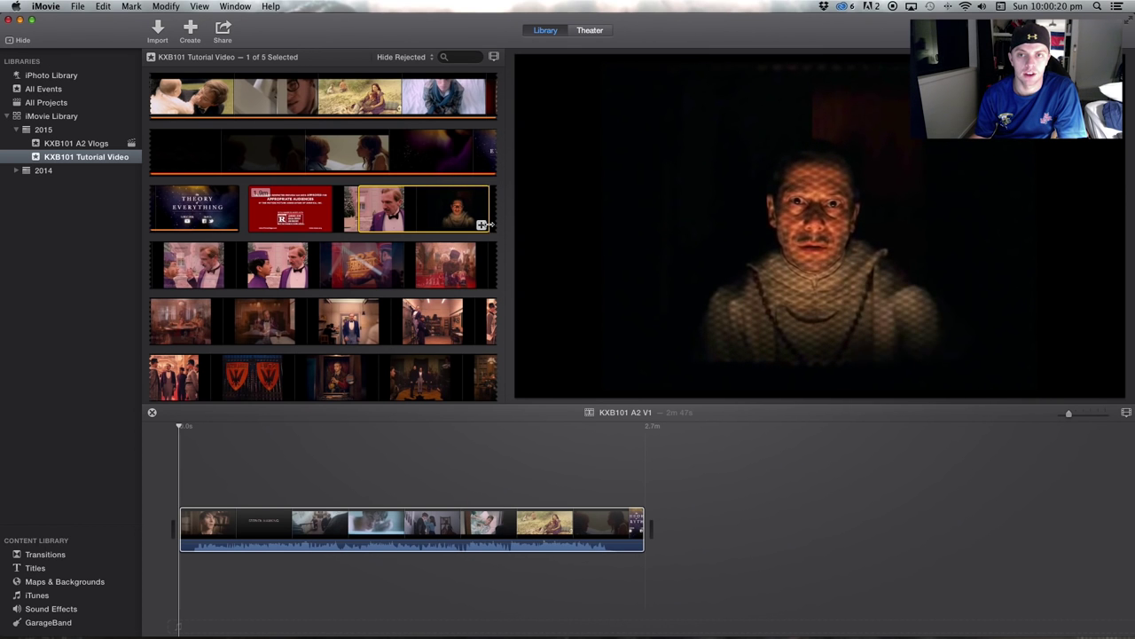
key(space)
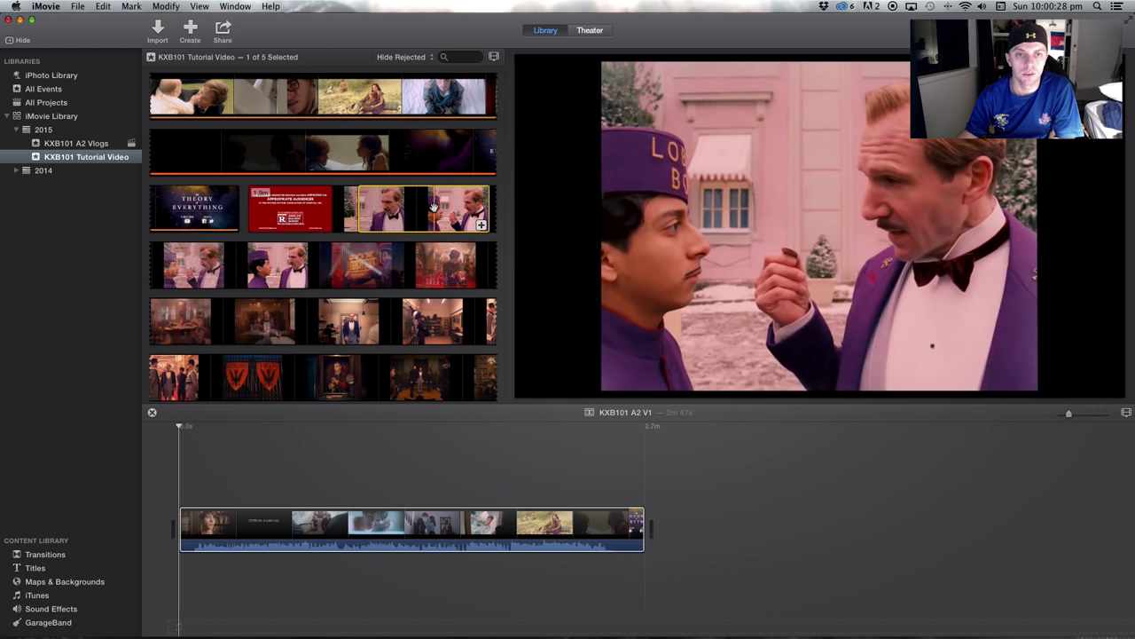
drag(433, 206, 720, 535)
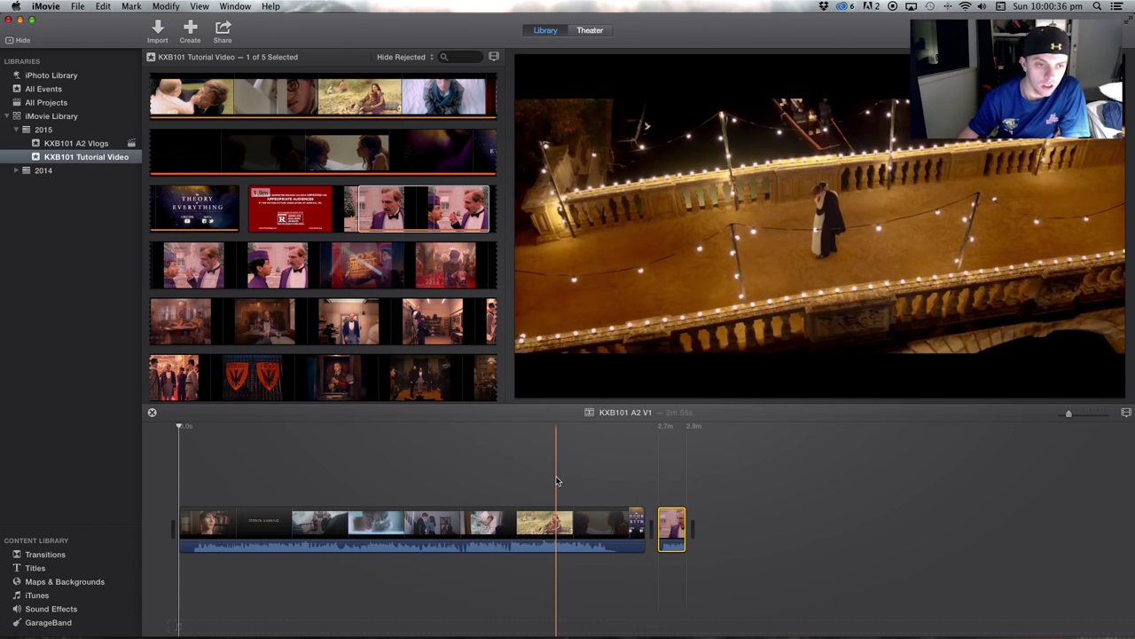
- Open the My Movie project from the KXB101 Tutorial Video event and play it from the start of the timeline
scroll(177, 102, up, 10)
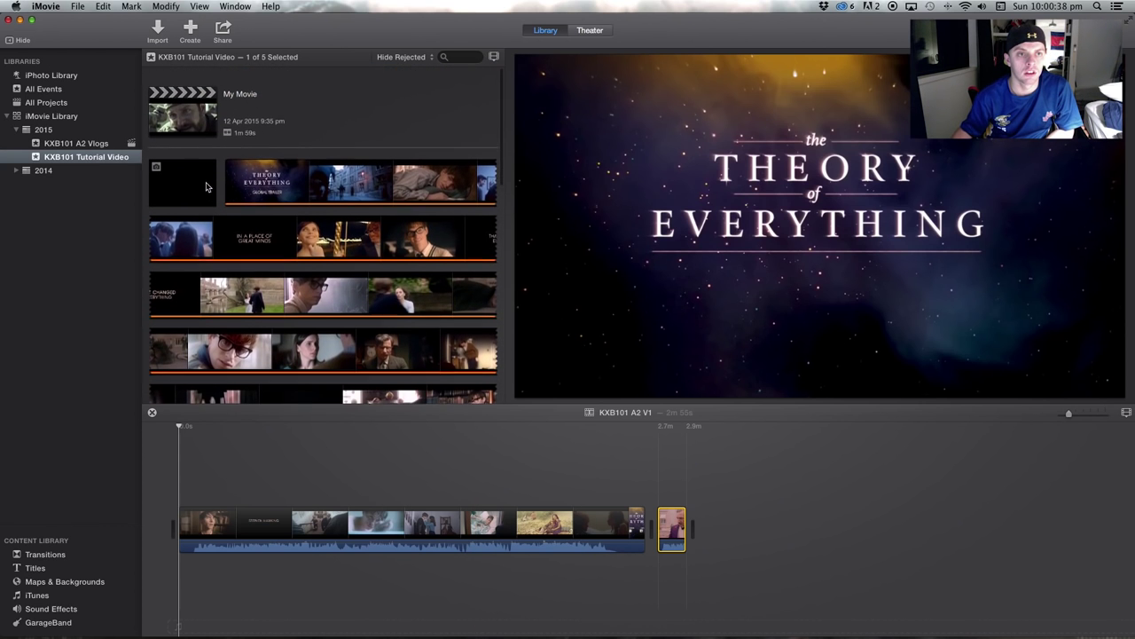
click(190, 119)
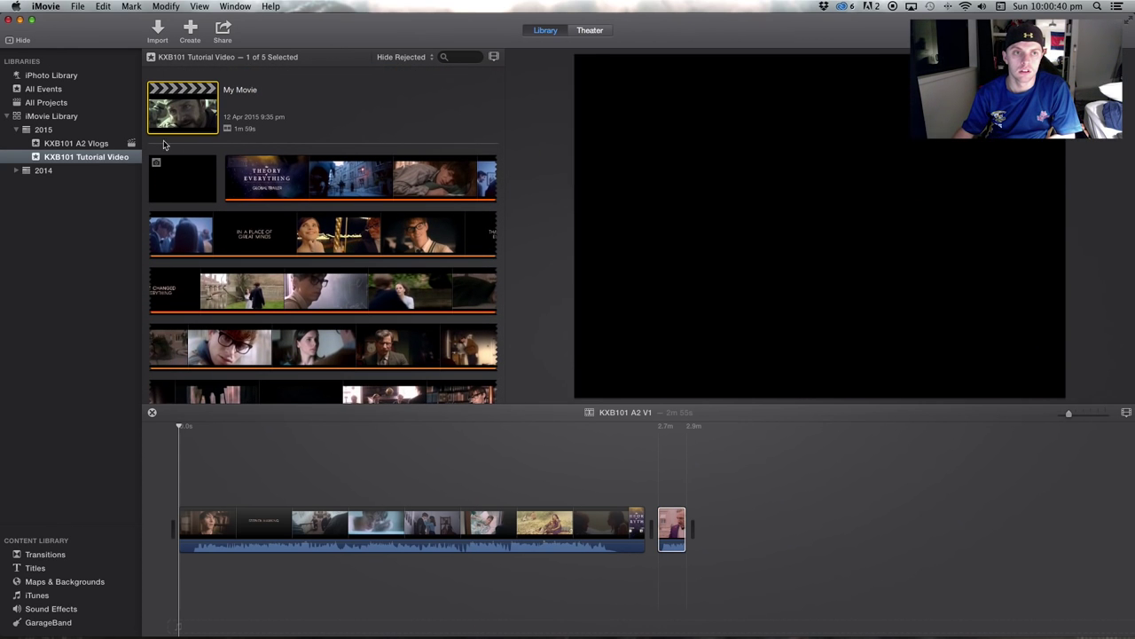
double_click(182, 107)
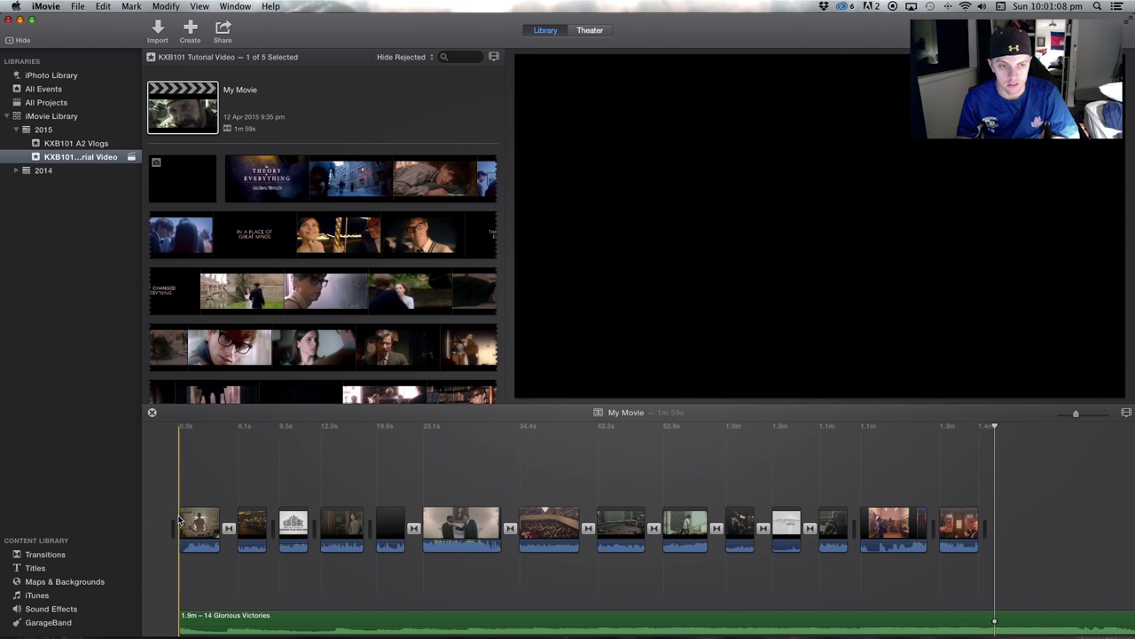
key(space)
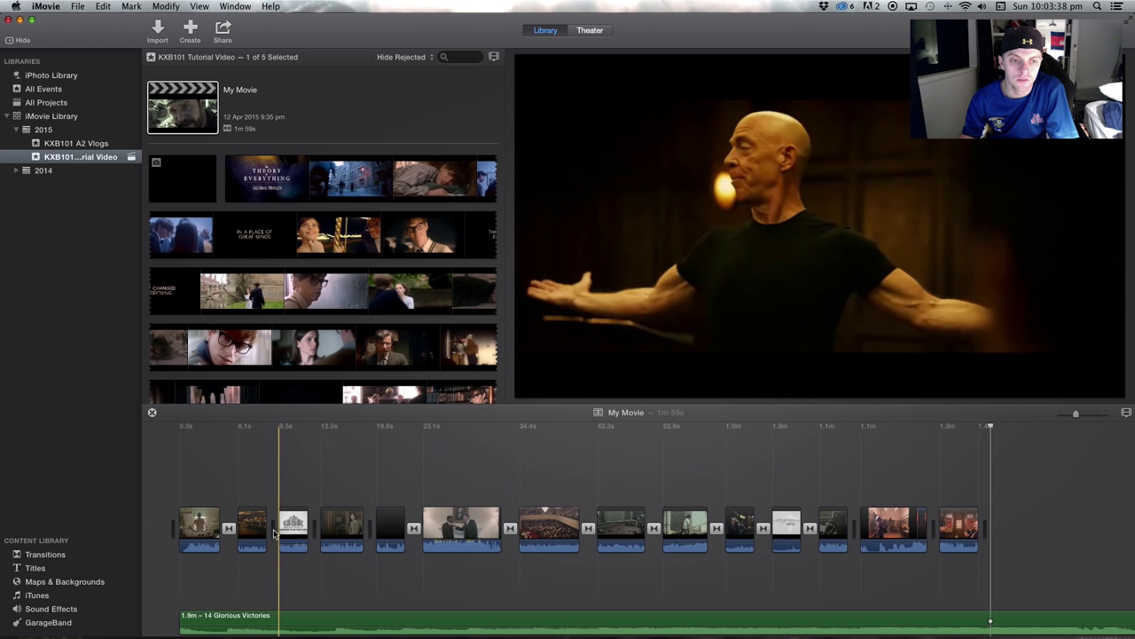
- Open the Precision Editor at the cut between the second and third clips and try shifting the third clip's start
double_click(273, 529)
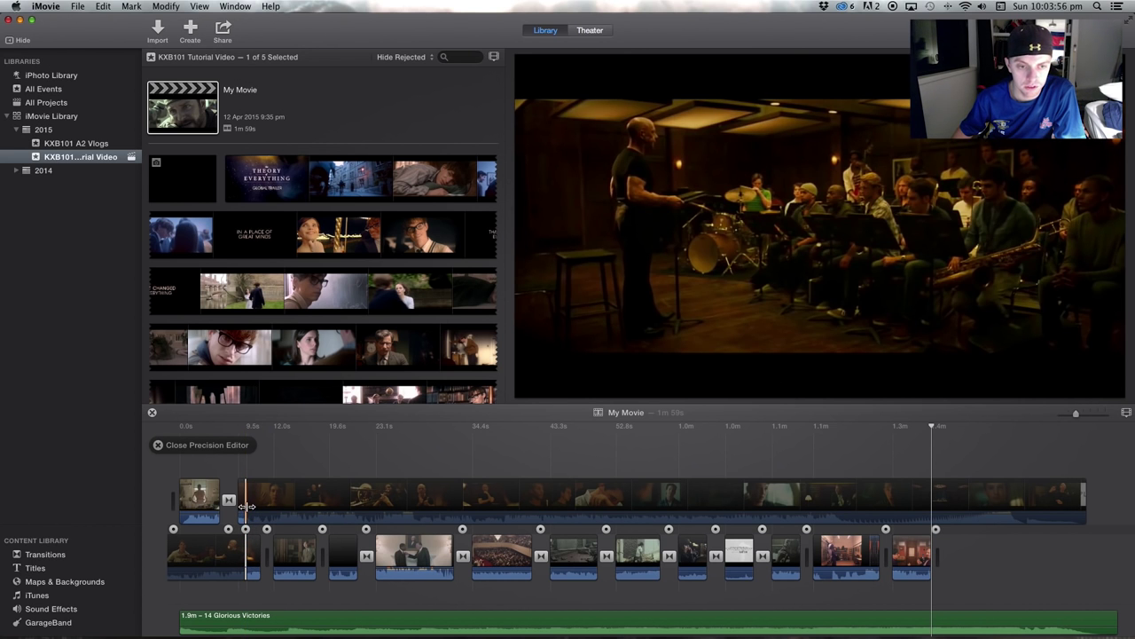
key(space)
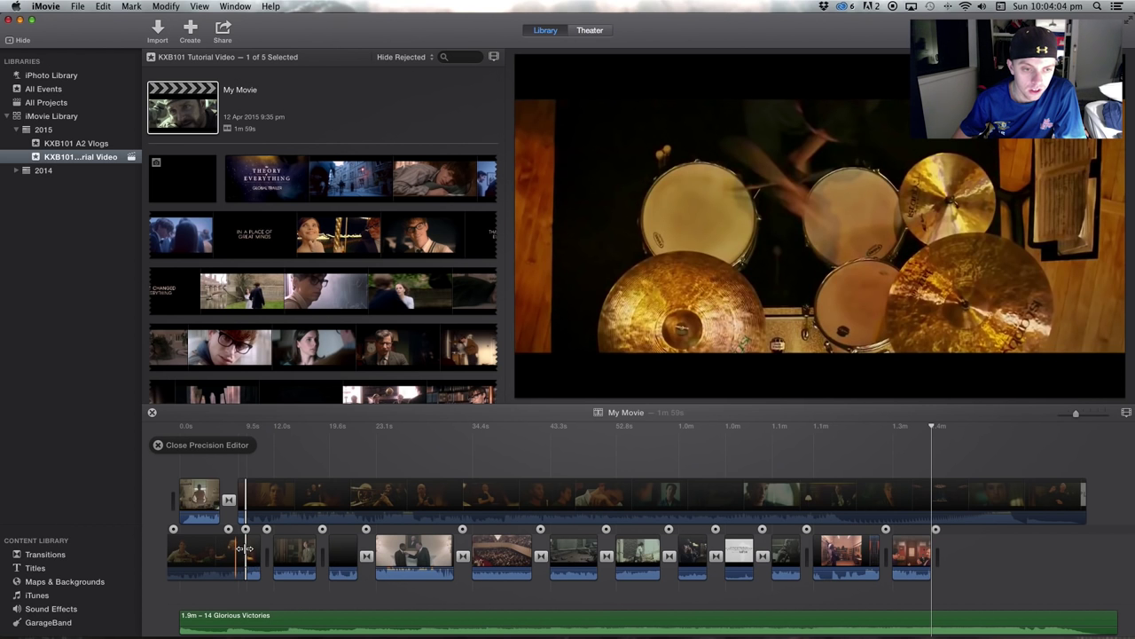
drag(246, 548, 242, 552)
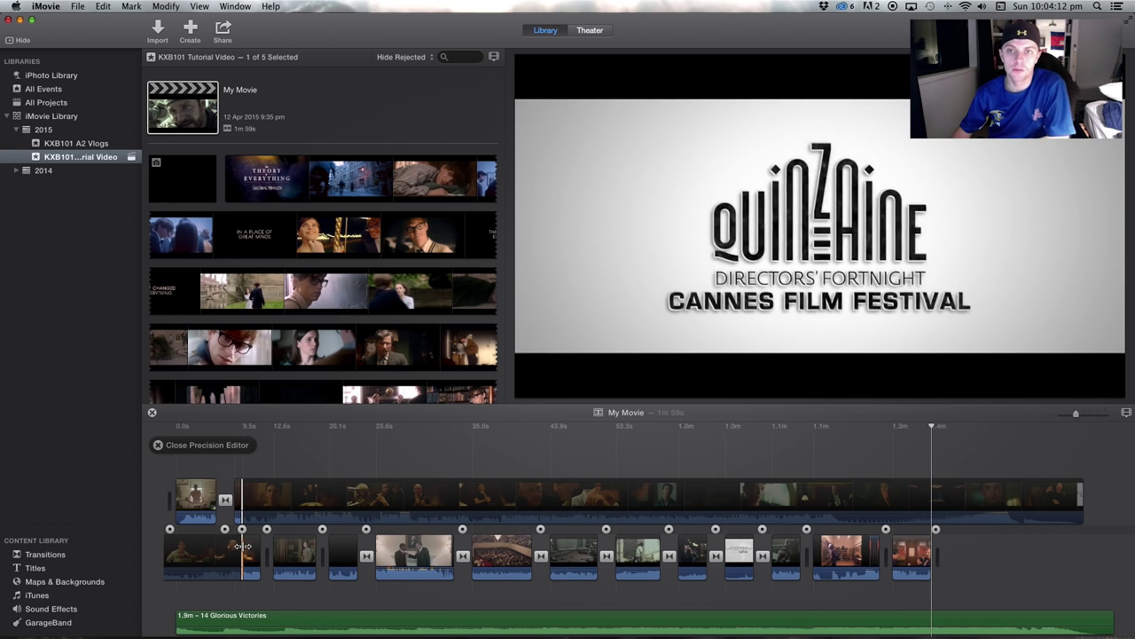
drag(243, 546, 249, 552)
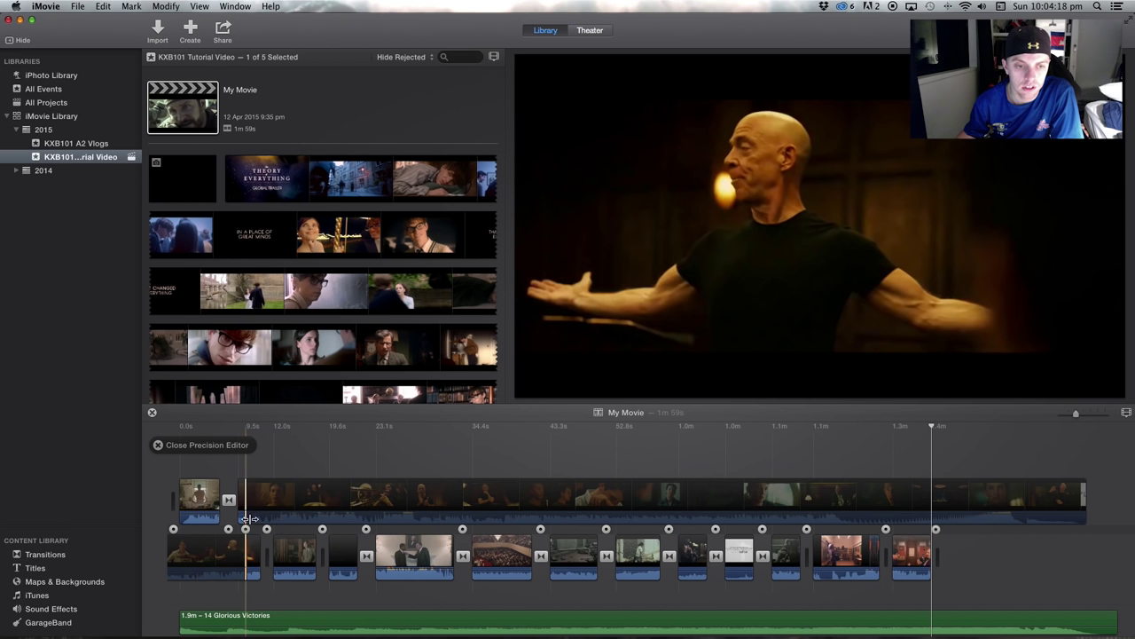
- Extend the end of the second clip in the Precision Editor and adjust its footage so the cut falls at about 11.1 s
drag(248, 506, 258, 507)
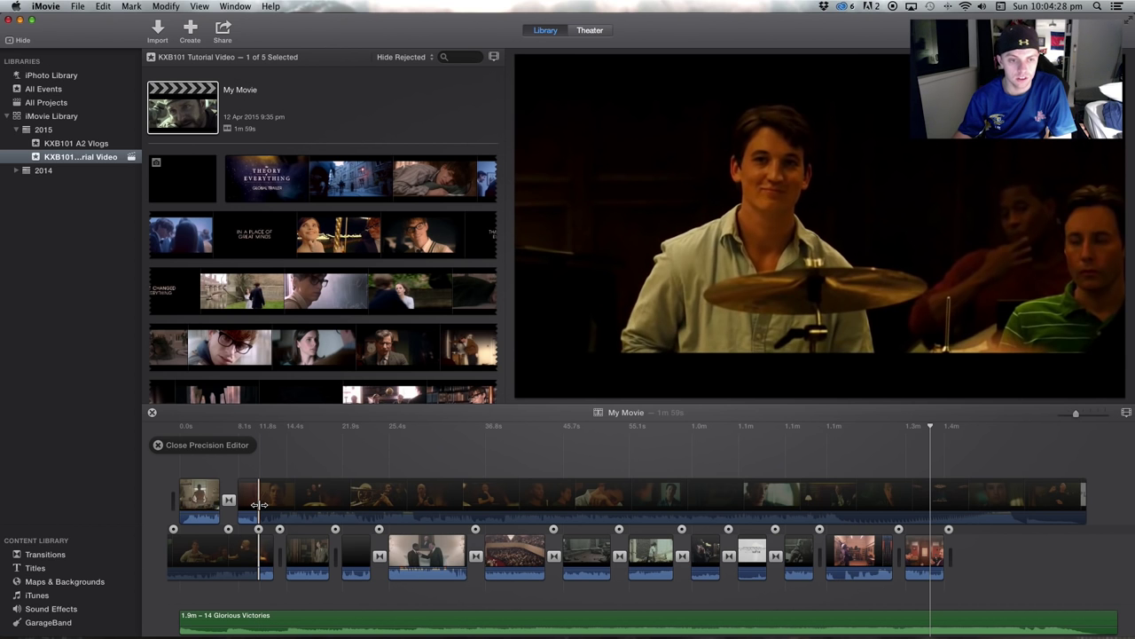
mouse_move(259, 504)
mouse_down()
mouse_move(244, 510)
mouse_move(248, 498)
mouse_up()
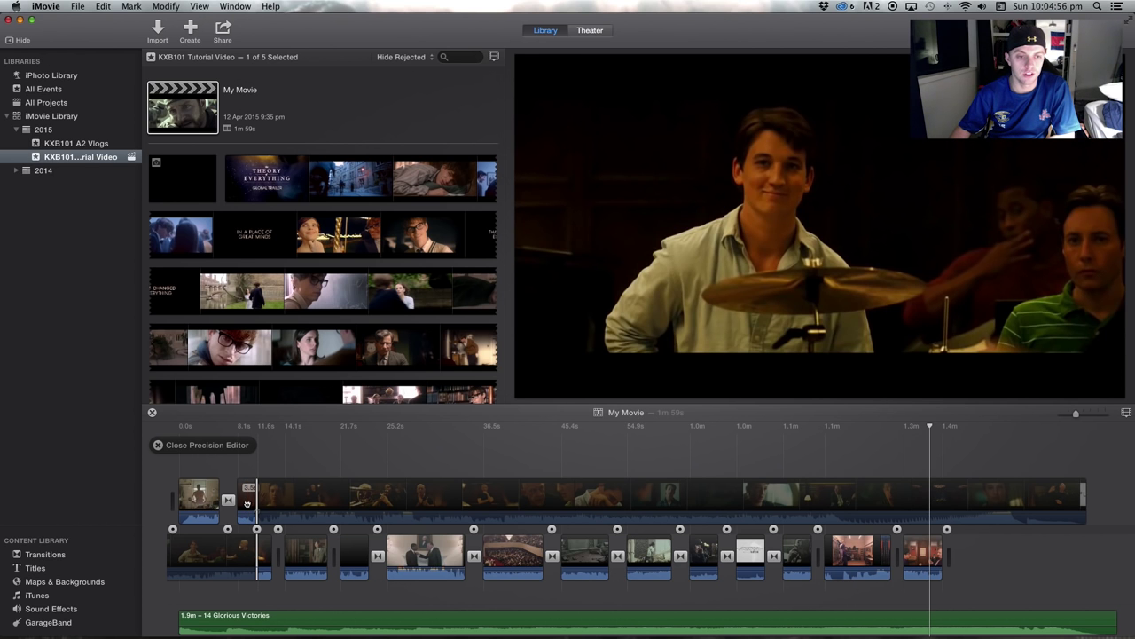
drag(247, 503, 252, 503)
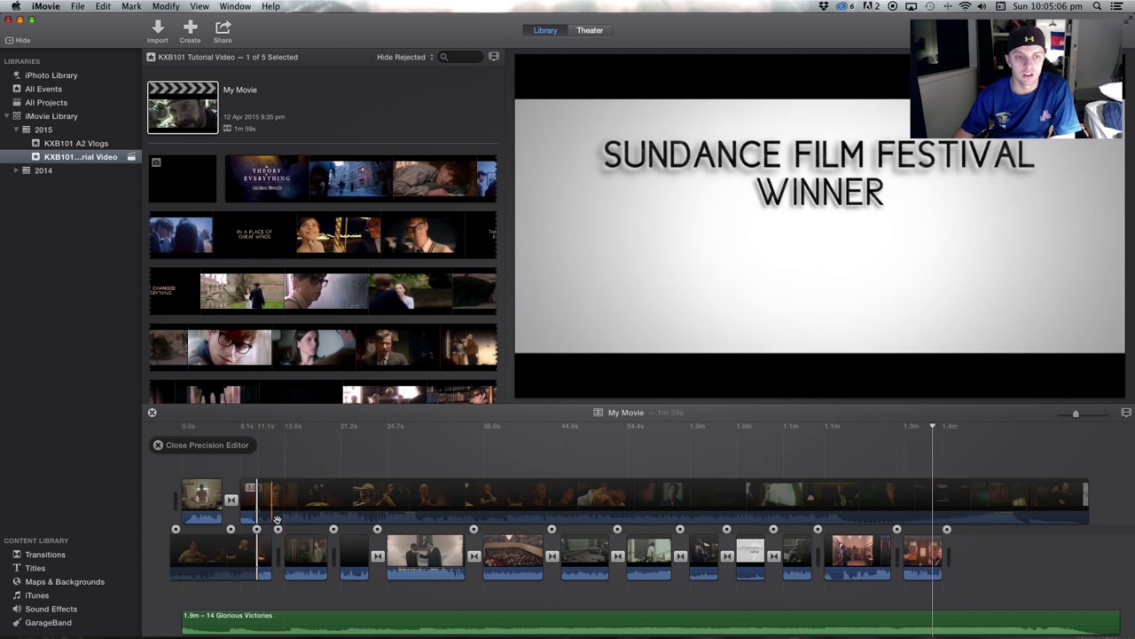
- Close the Precision Editor and check the duration settings of the cross dissolve between the fifth and sixth clips
click(158, 446)
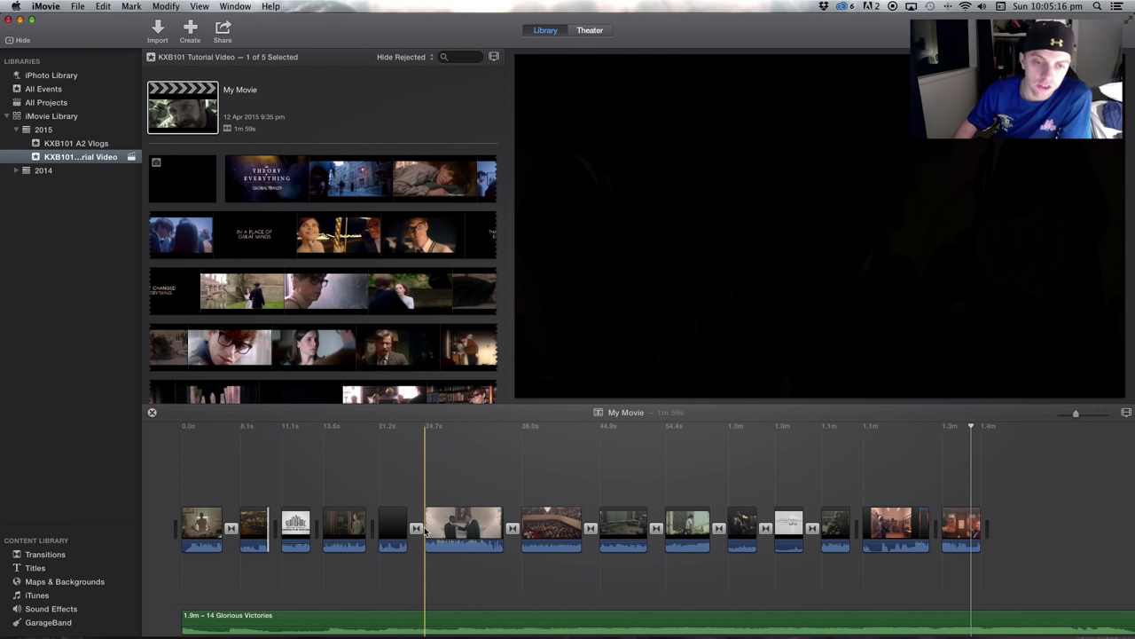
double_click(416, 528)
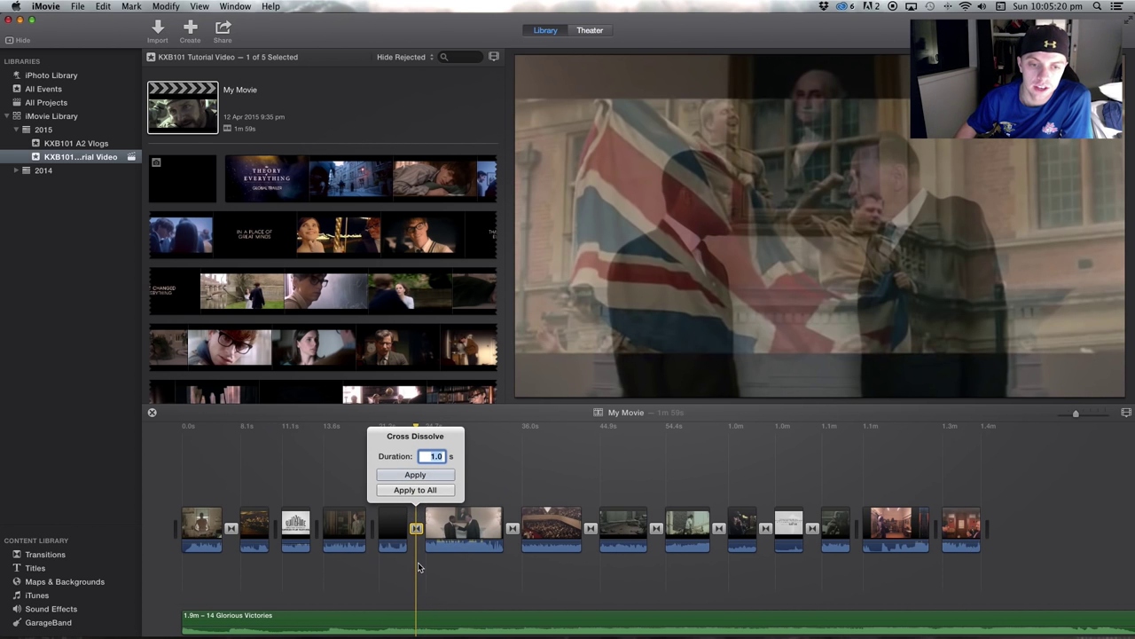
key(Return)
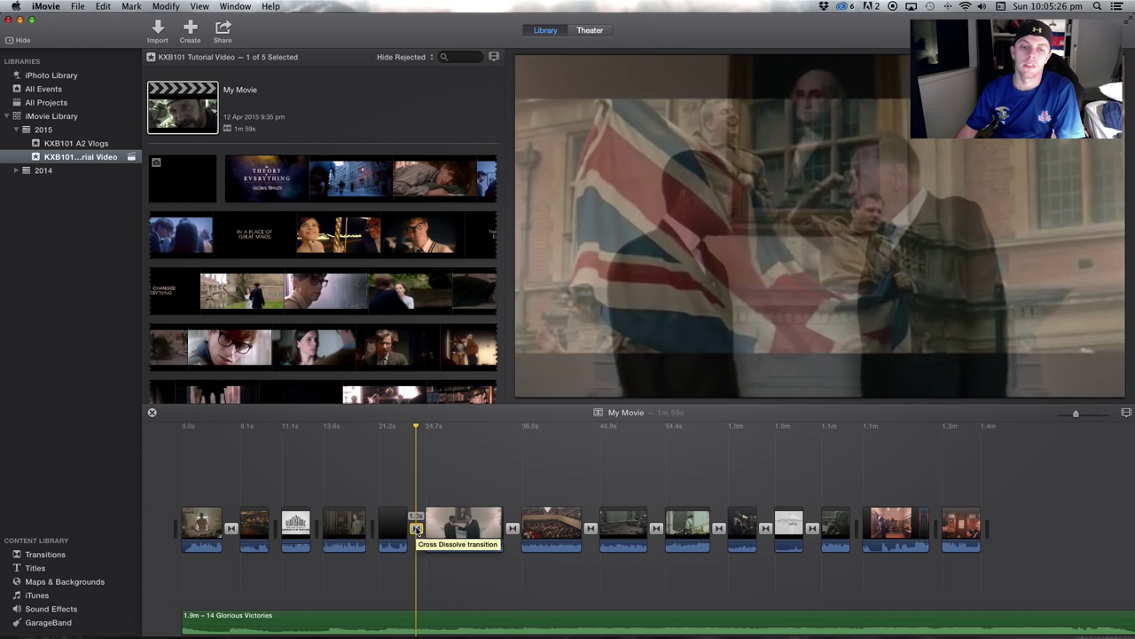
- Set the duration of the cross dissolve between the fifth and sixth clips to 3 s and play through the transition
double_click(416, 530)
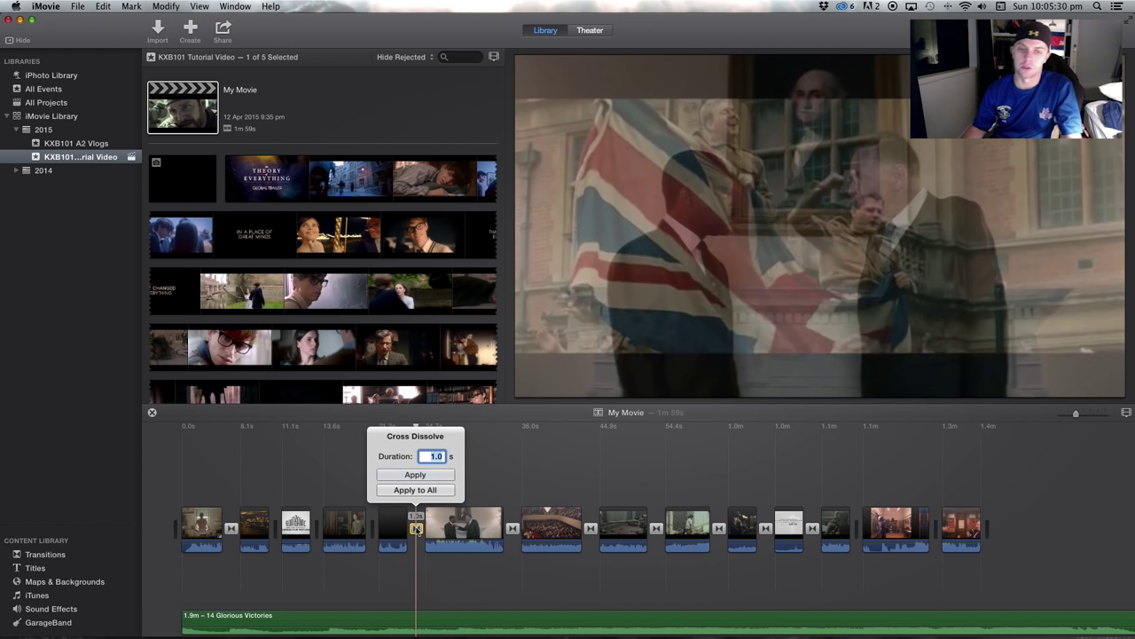
text(3)
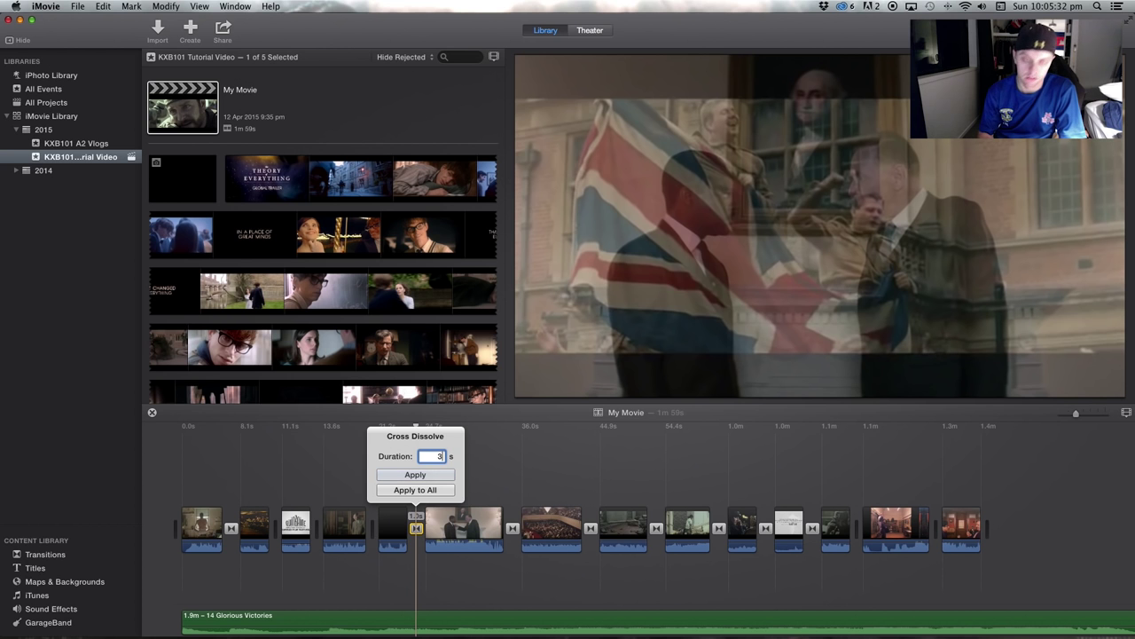
key(Return)
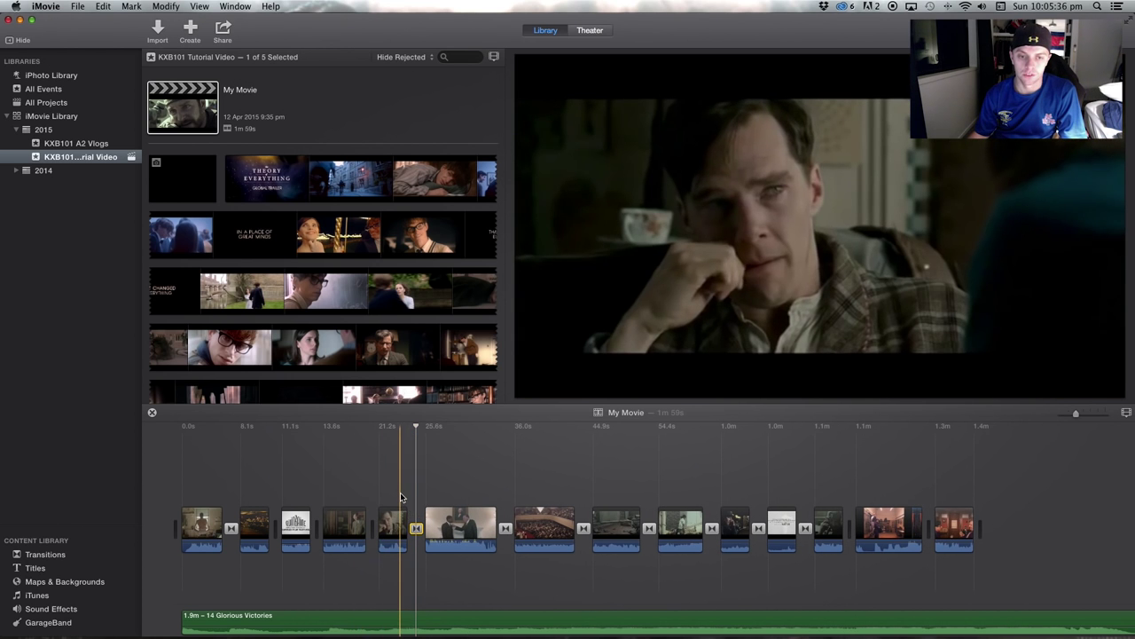
click(400, 495)
key(space)
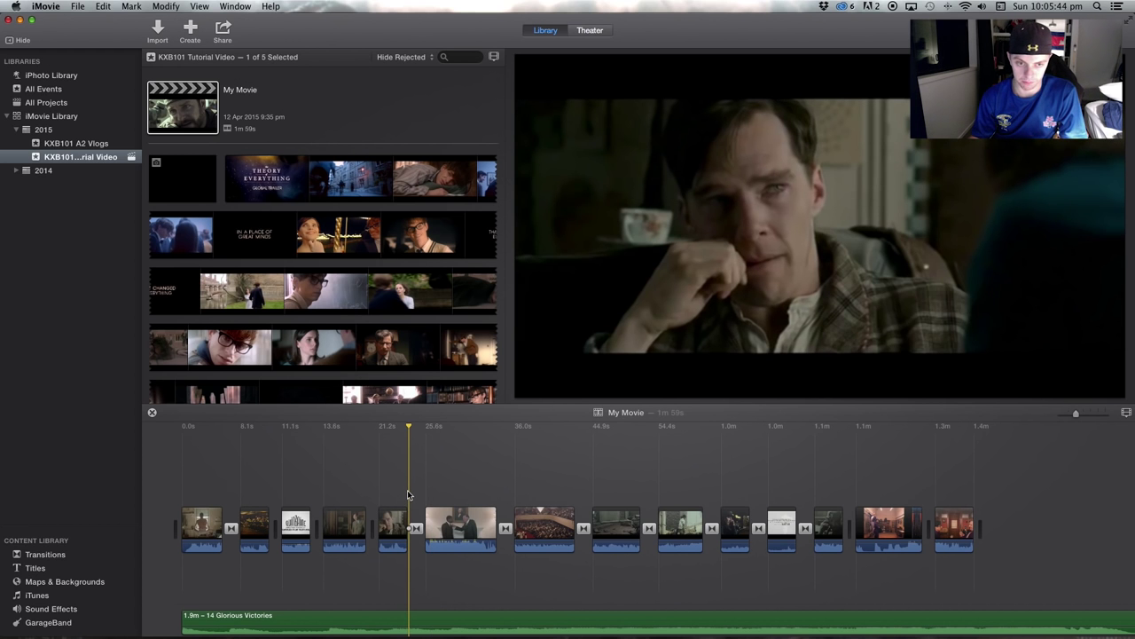
key(space)
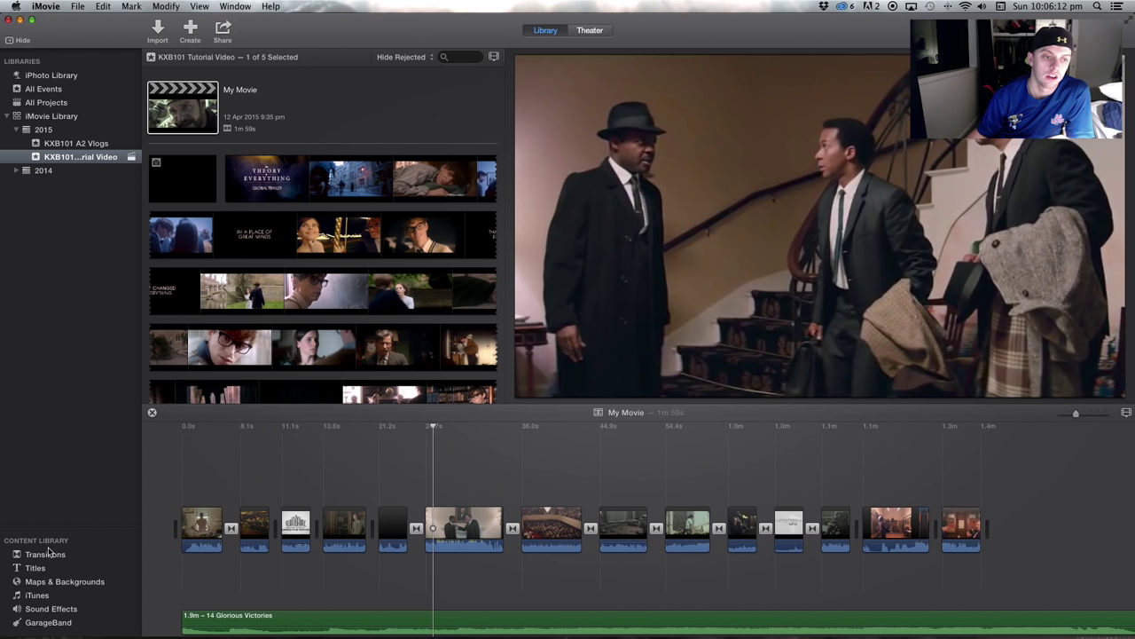
- Show the available transitions in the content library and select Cross Dissolve
click(39, 557)
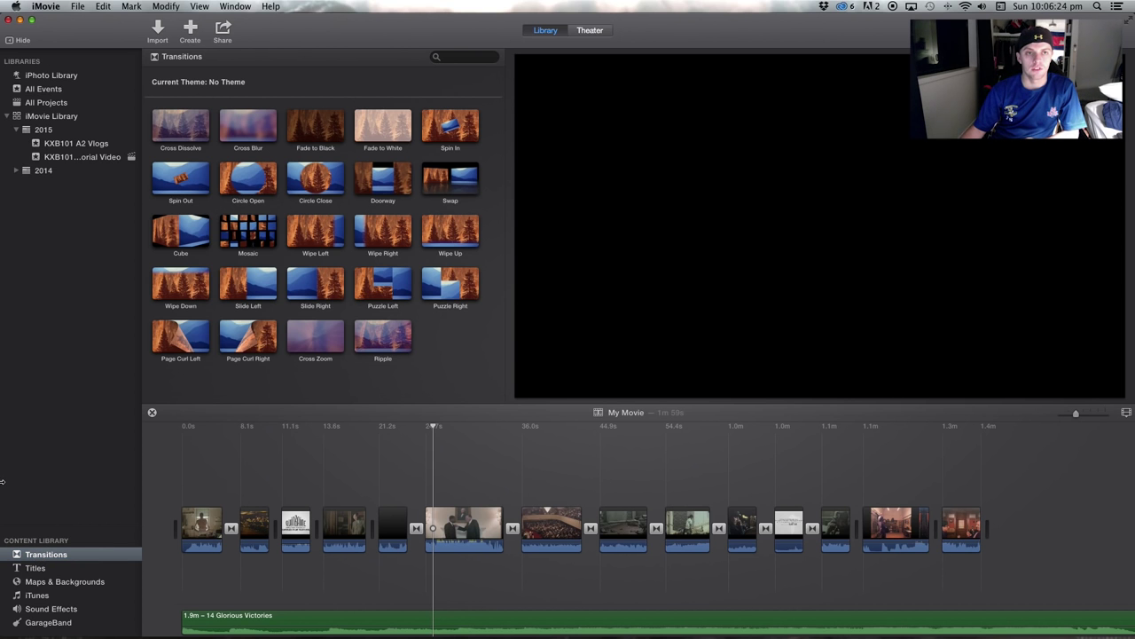
click(192, 134)
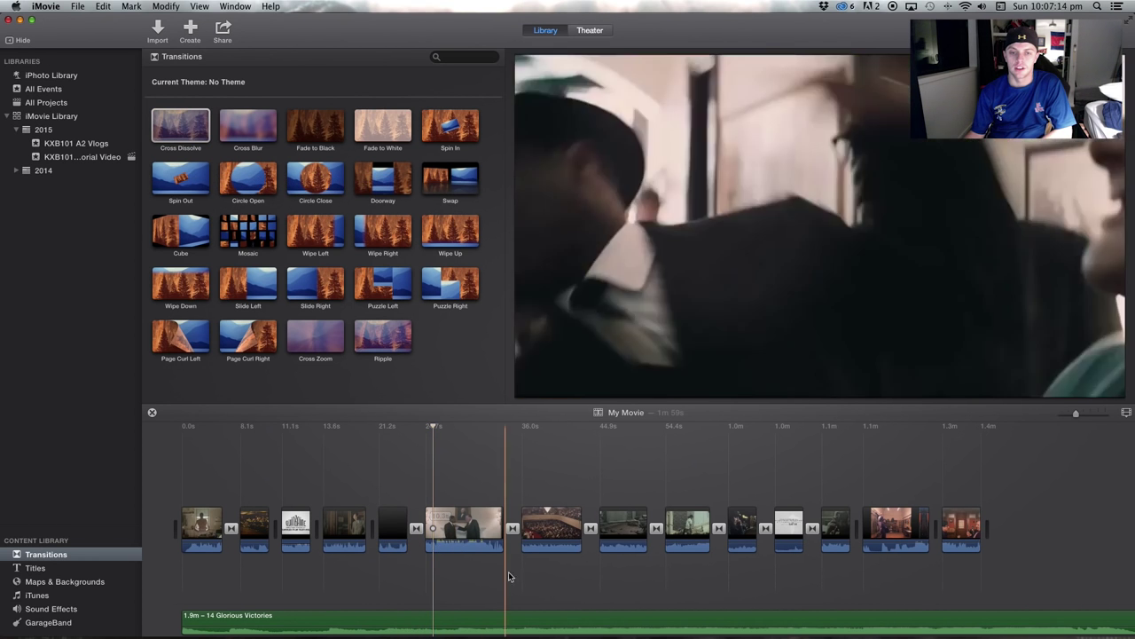
- Add a Standard Lower Third title over the first clip in the timeline
click(36, 568)
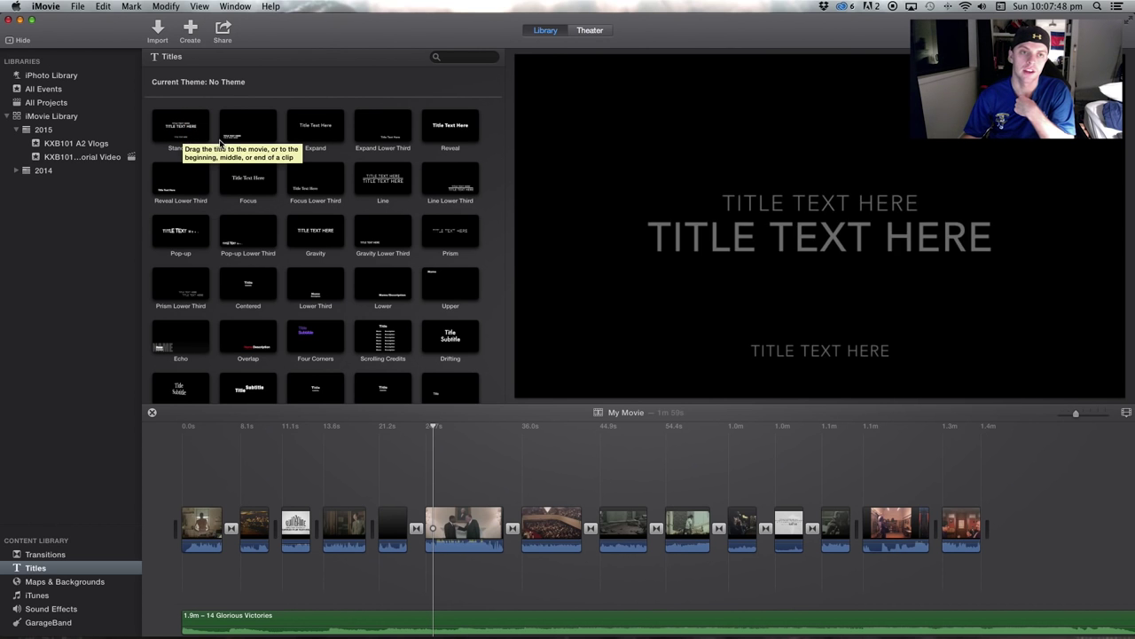
click(246, 132)
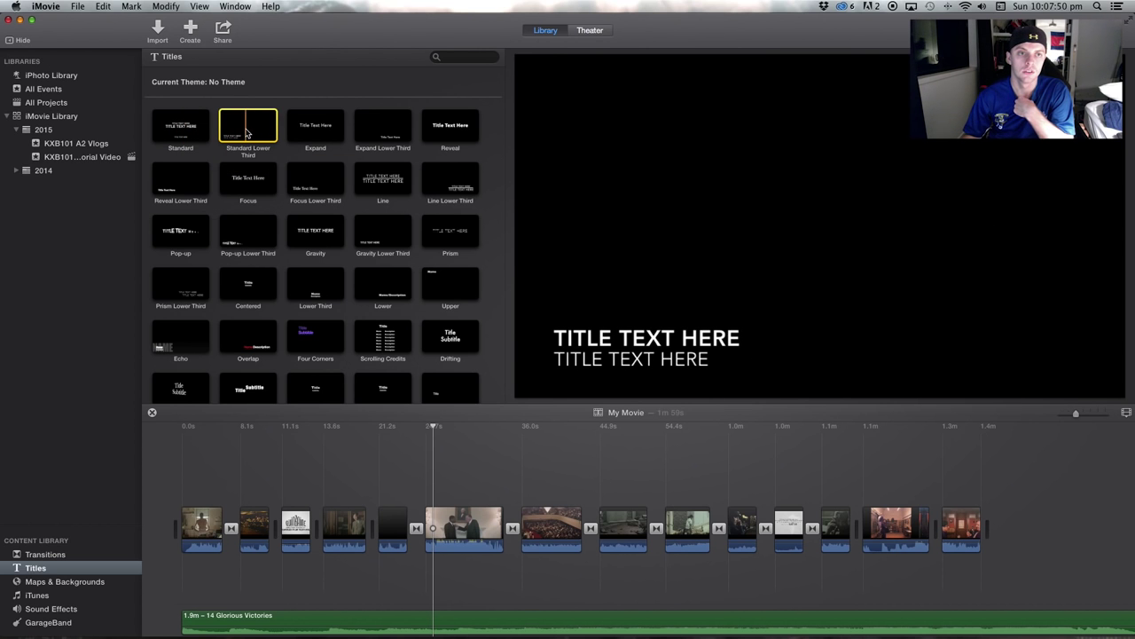
drag(246, 132, 191, 501)
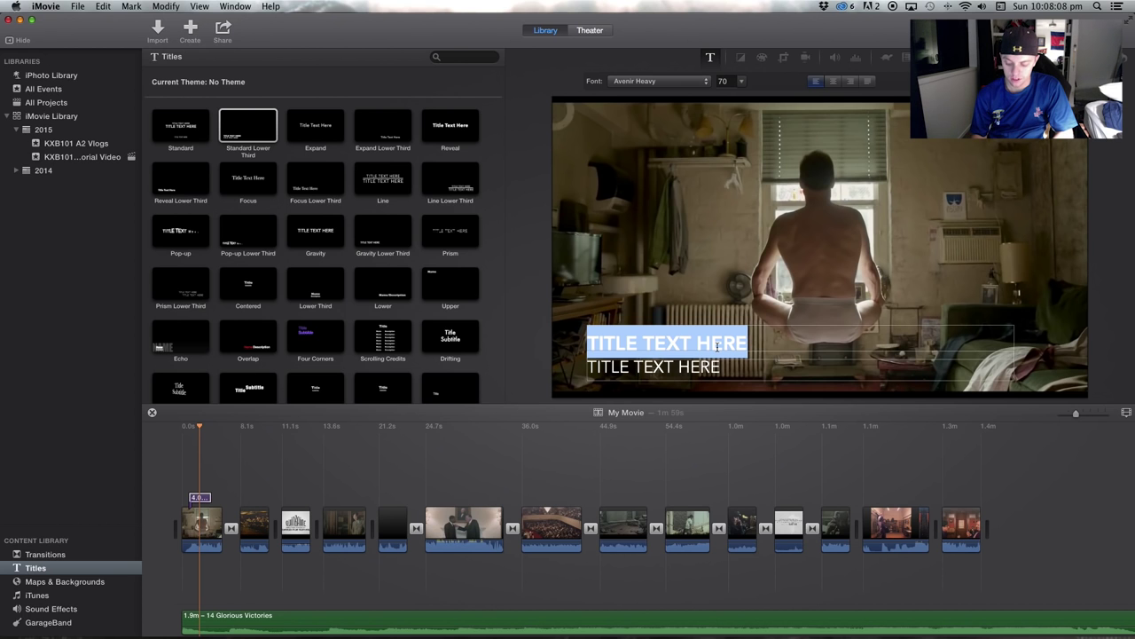
- Fill the lower-third title with MICHAEL KEATON on the upper line and BIRDMAN on the lower line
text(MICHAEL K)
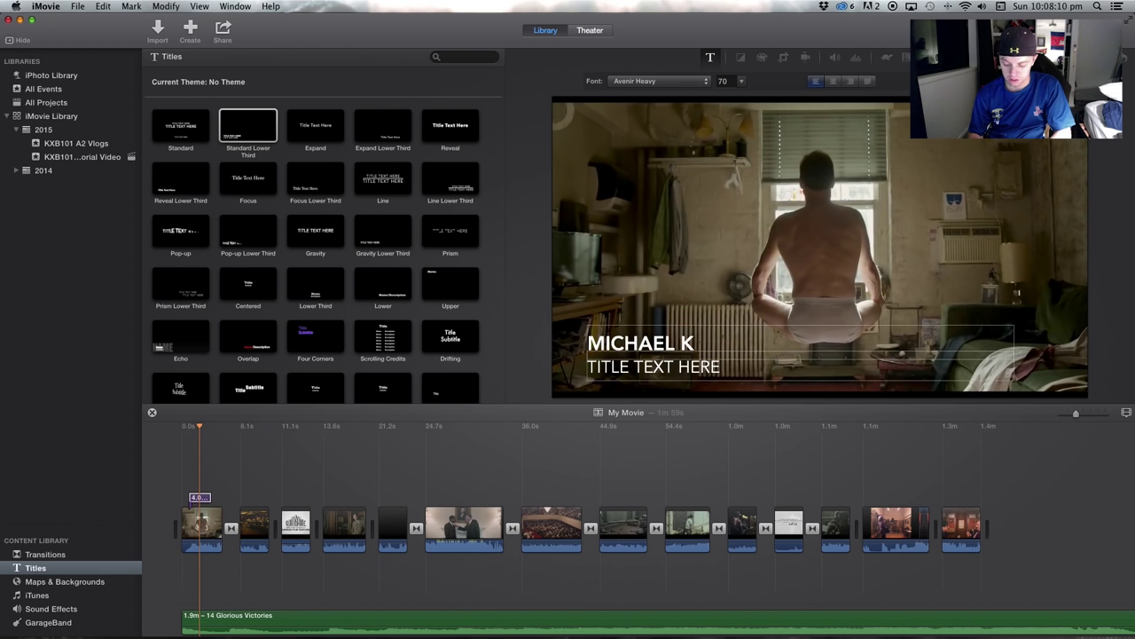
text(EATON)
drag(722, 367, 581, 367)
text(BIRDMAN)
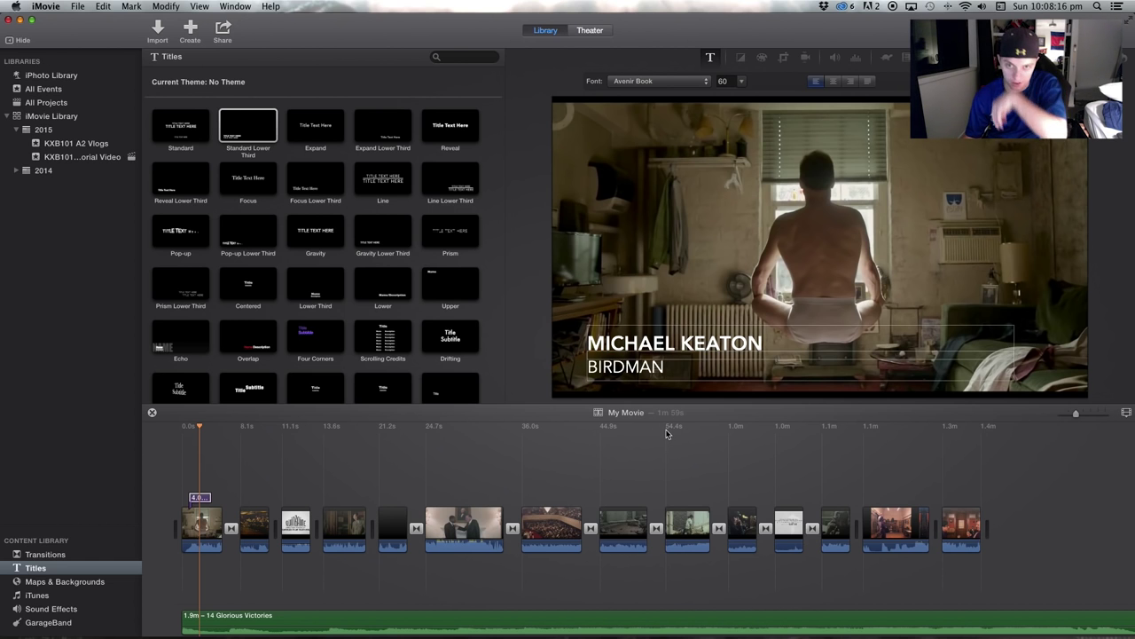
key(Up)
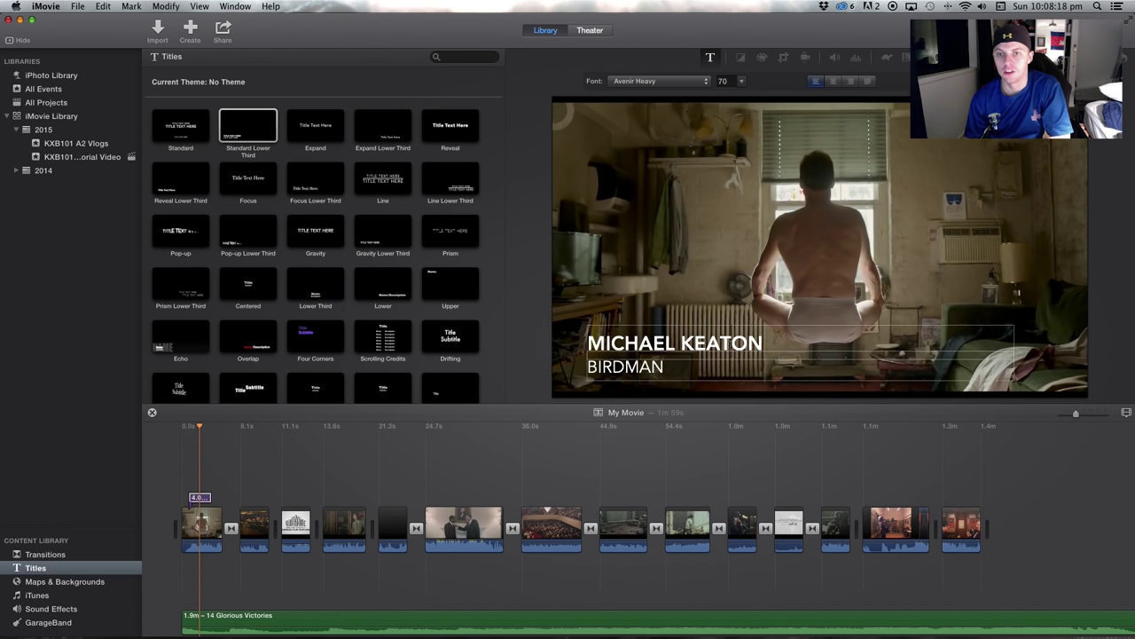
- Replace the title's upper line with KXB101 VLOG #1 and its lower line with the presenter's full name
drag(763, 343, 588, 342)
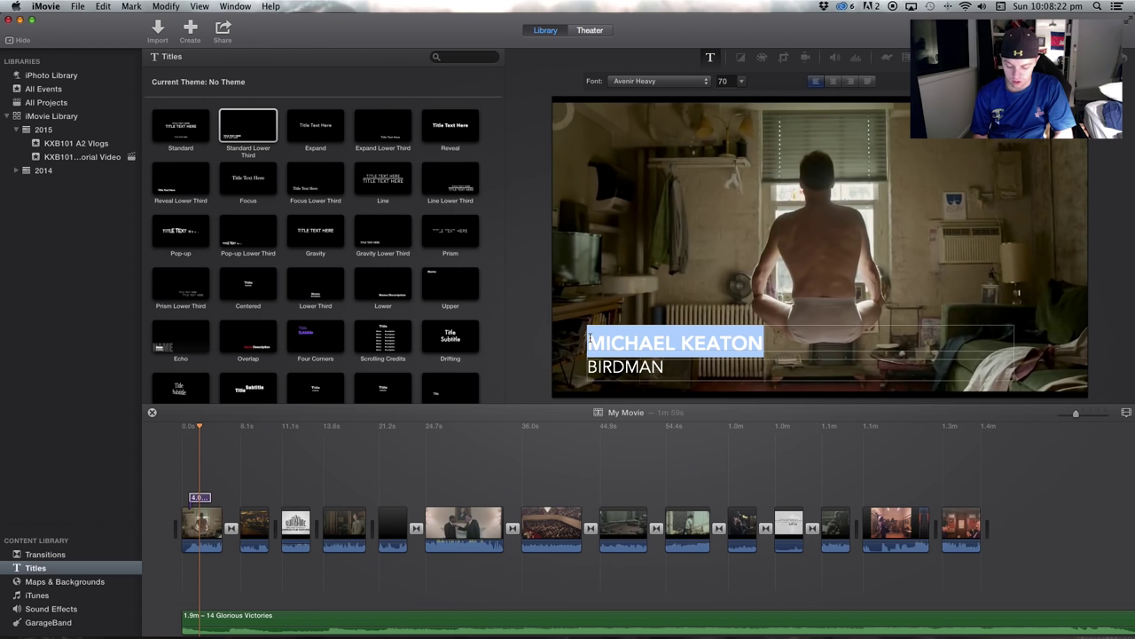
text(KXB101 VL)
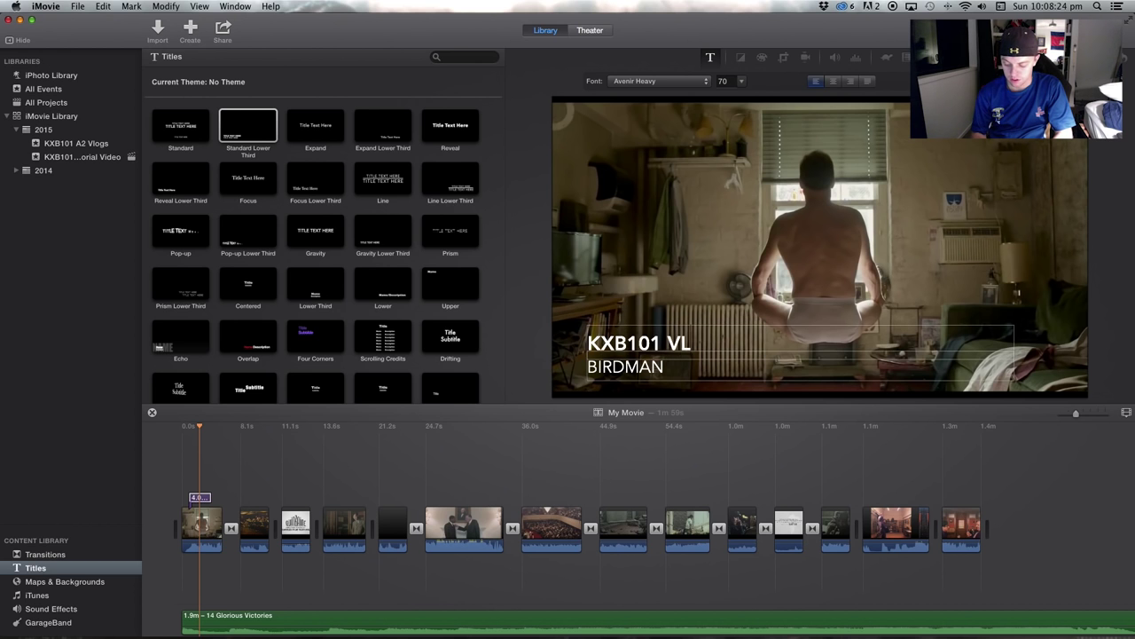
text(OG #2)
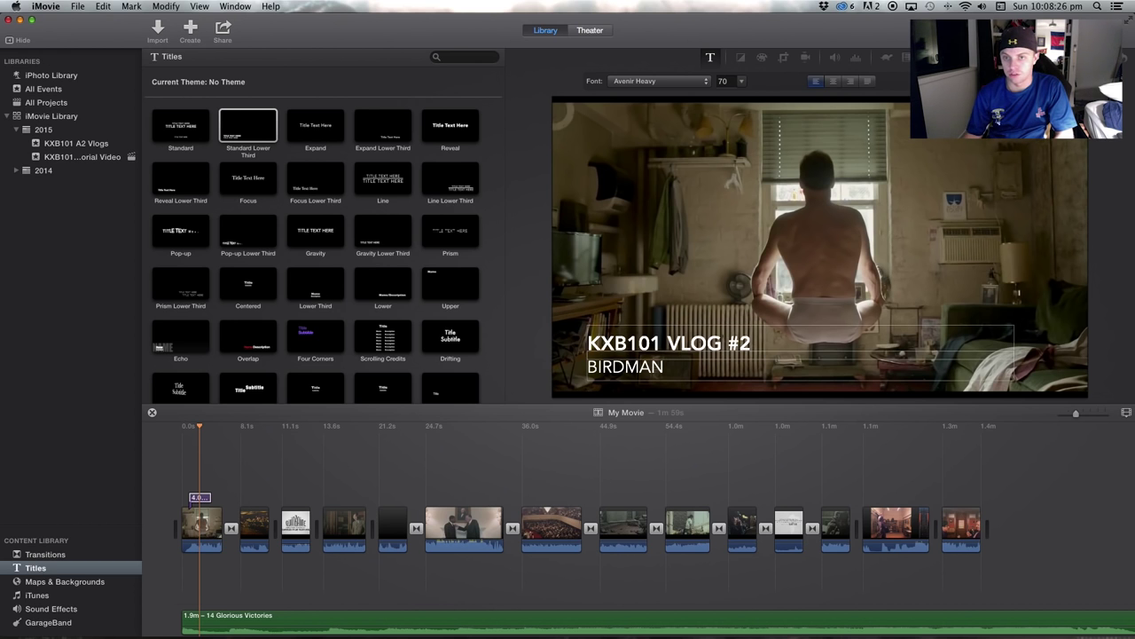
key(BackSpace)
text(1)
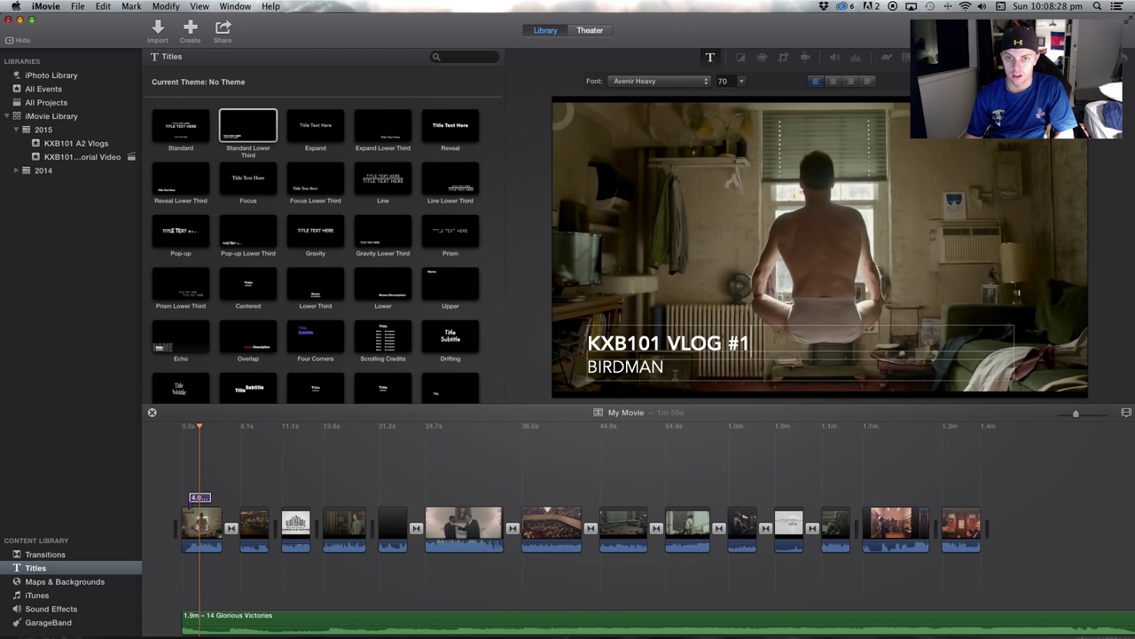
drag(676, 372, 571, 371)
text(HARR)
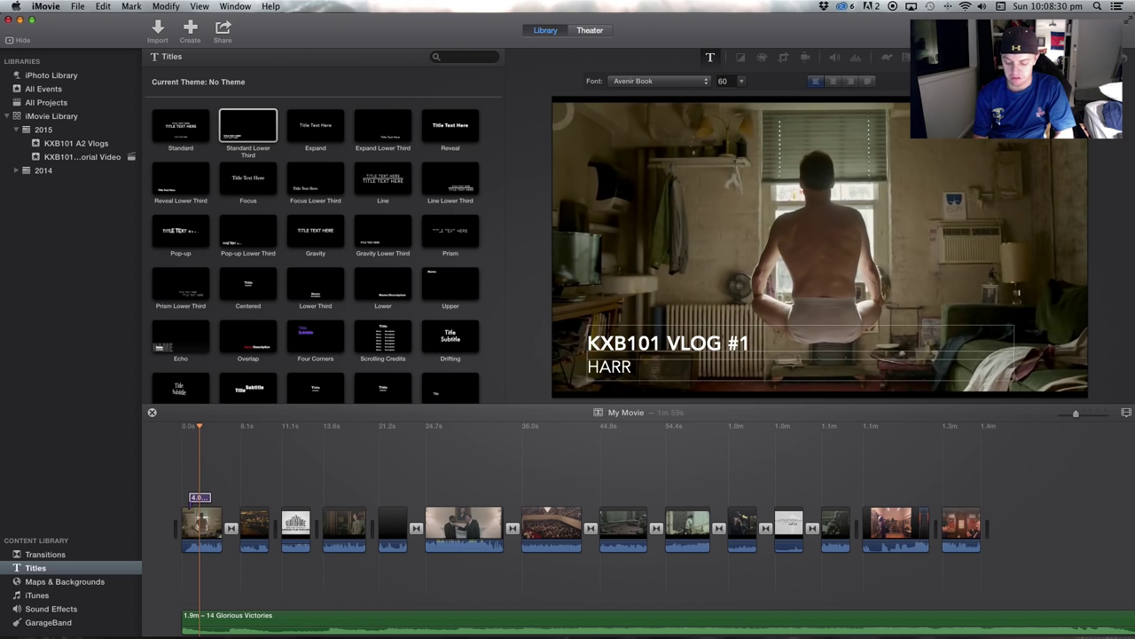
text(Y LEE)
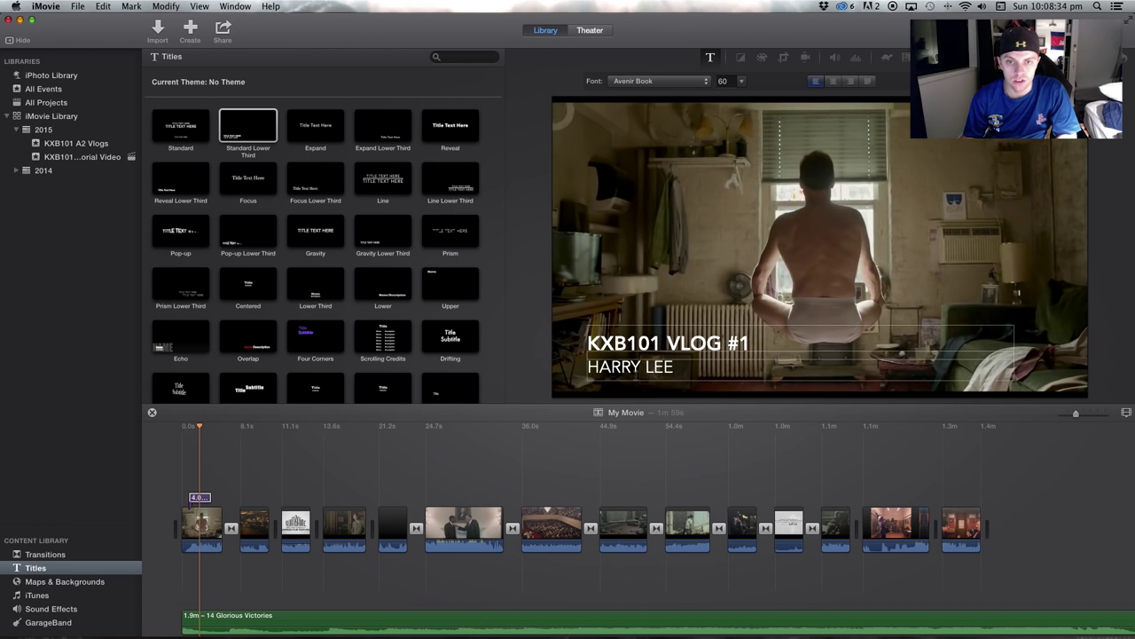
- Set the font of both title lines to Avenir Book
click(707, 86)
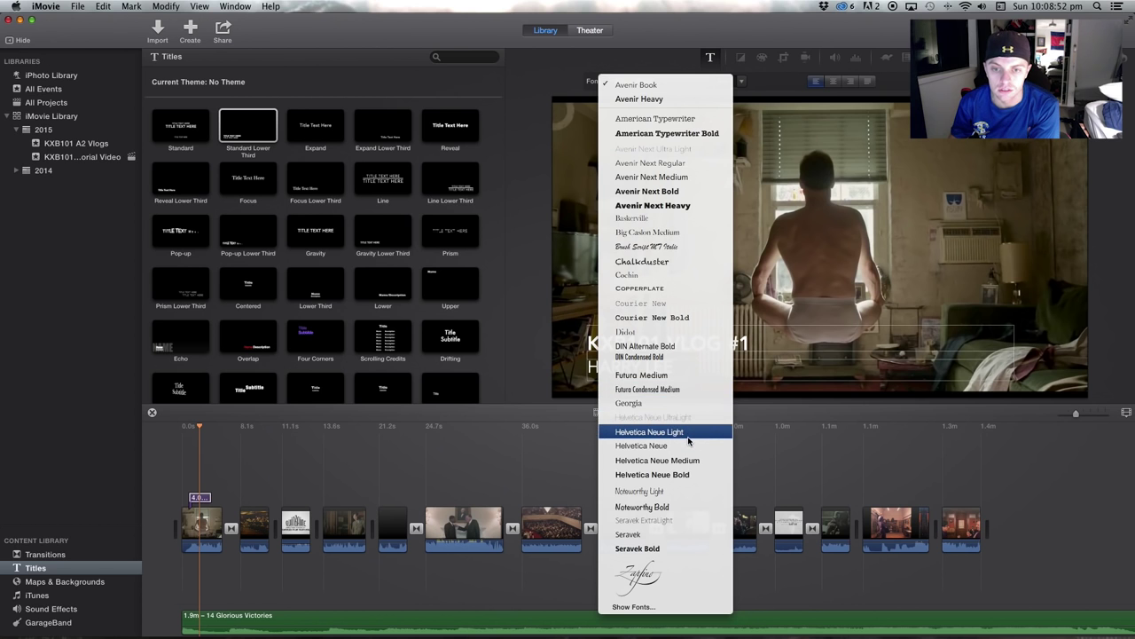
click(678, 86)
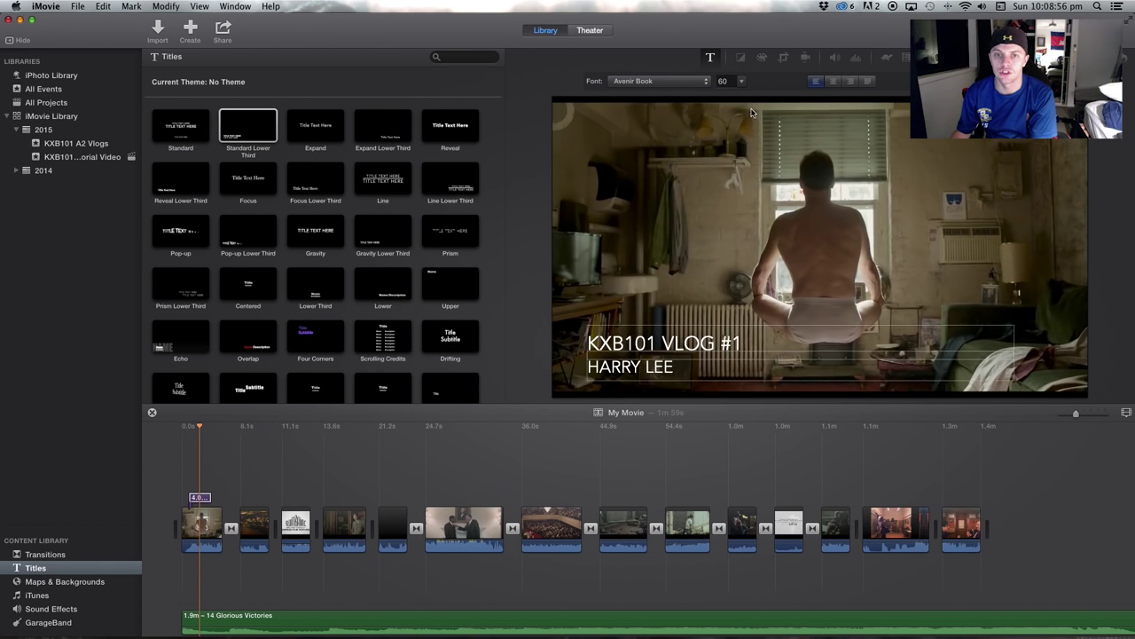
- Try centre and right alignment on the title's lower line and return it to left alignment
click(837, 83)
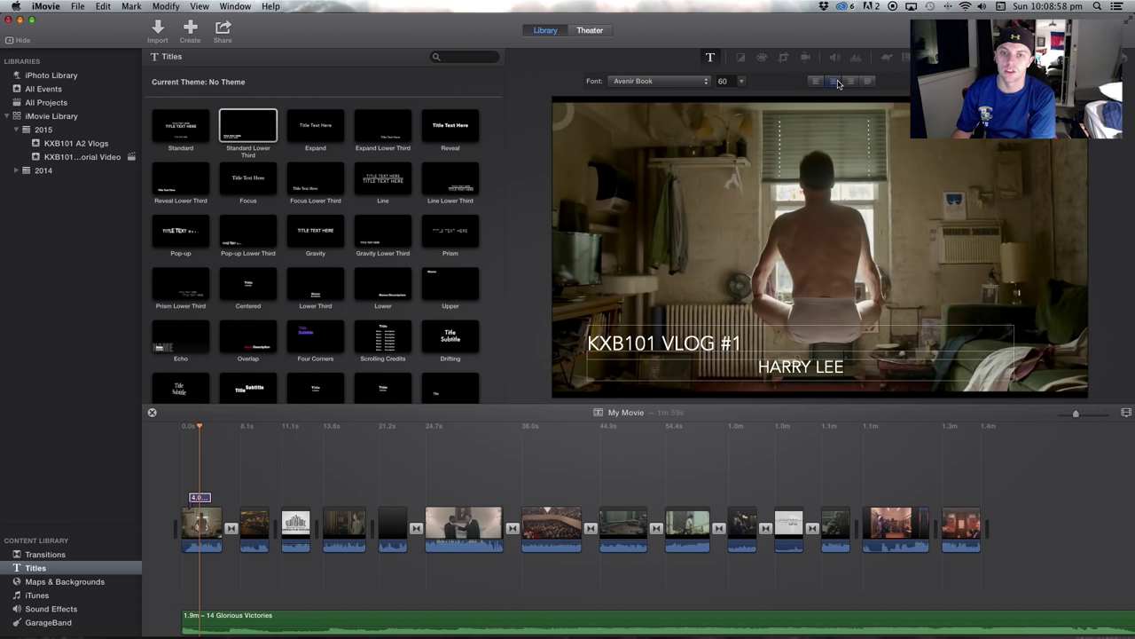
click(848, 83)
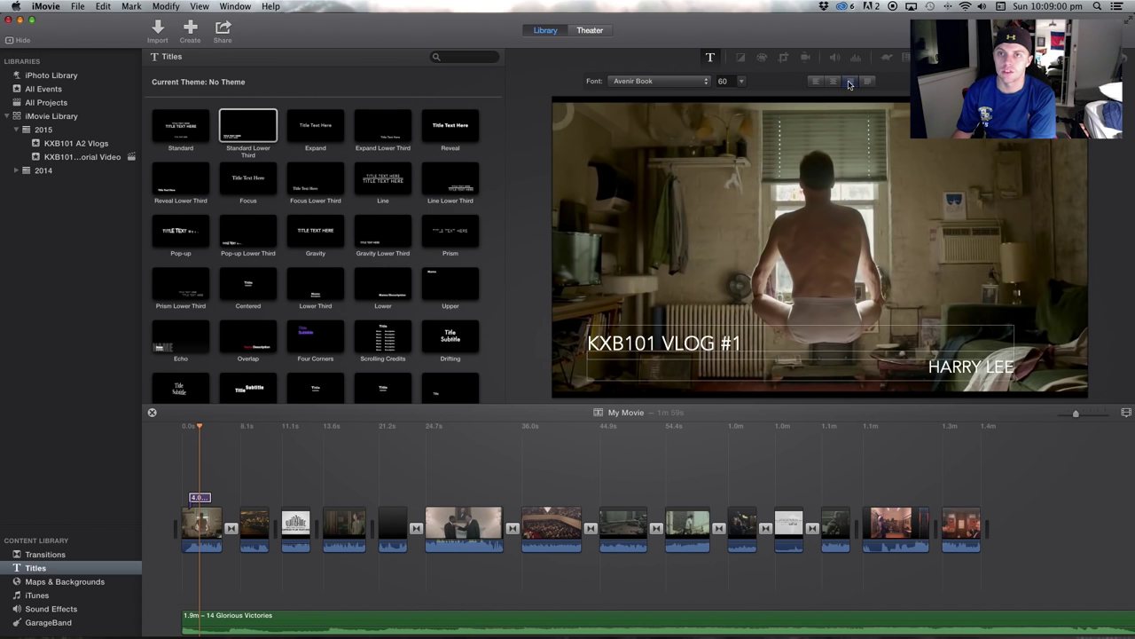
click(816, 82)
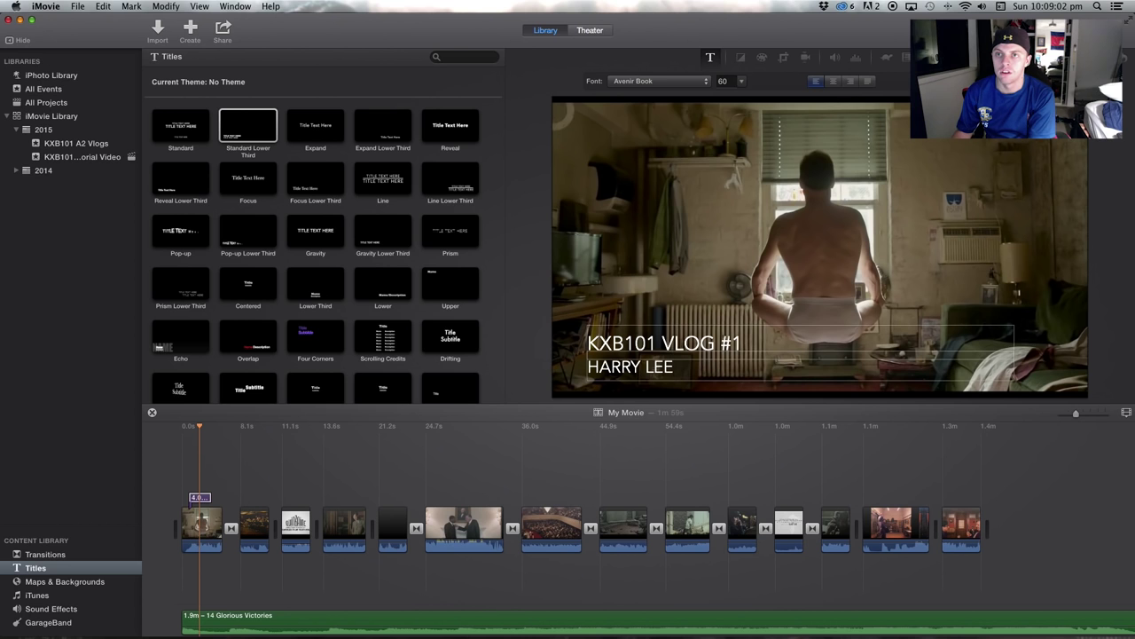
- Make both lines of the lower-third title bold and italic
key(super+b)
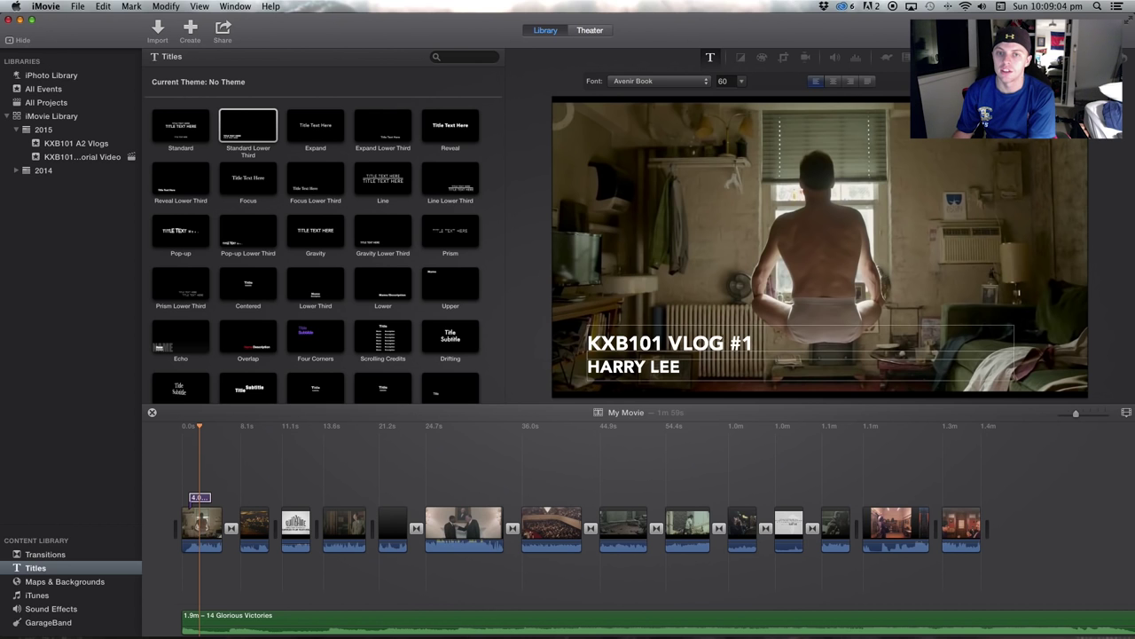
key(super+i)
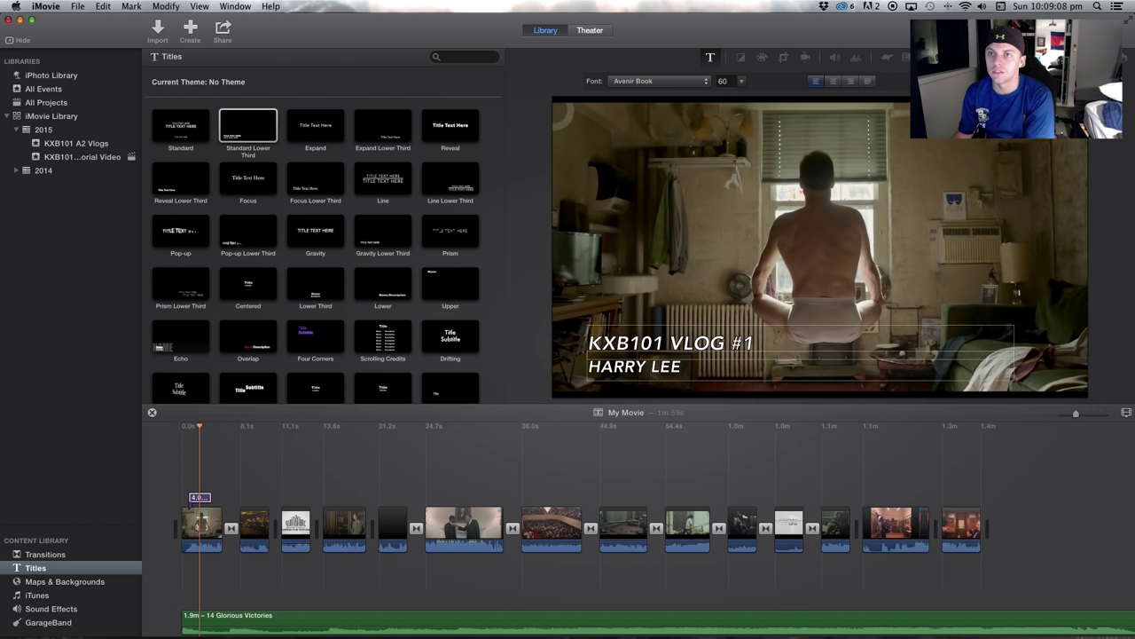
- Try pinkish red and pure red on the title text, reset it to white and close the Colors window
key(super+shift+c)
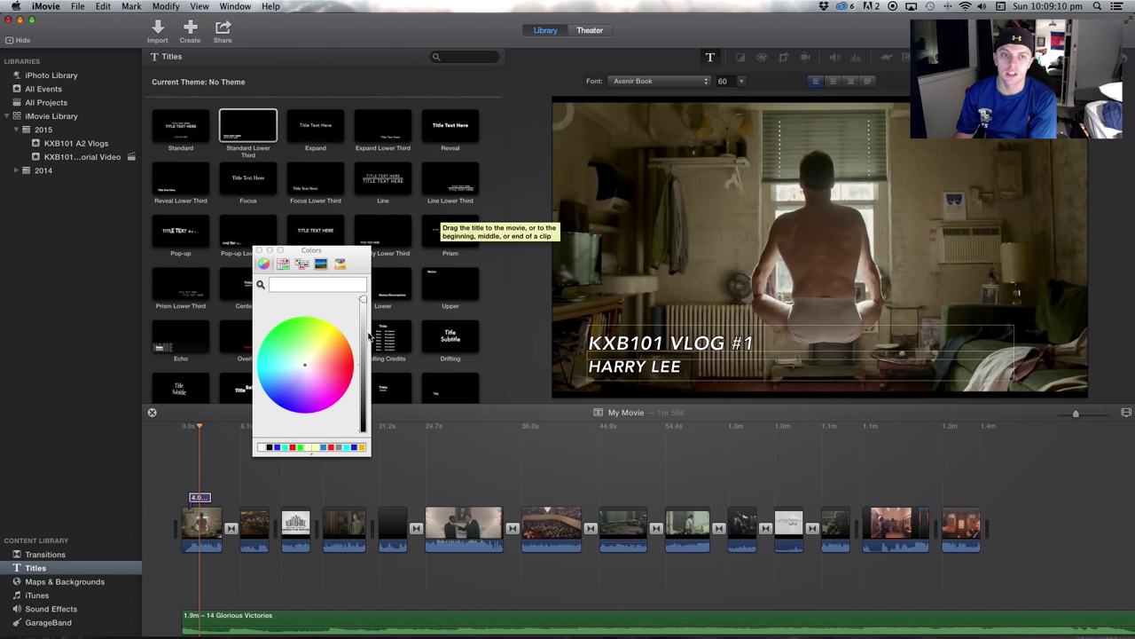
click(348, 377)
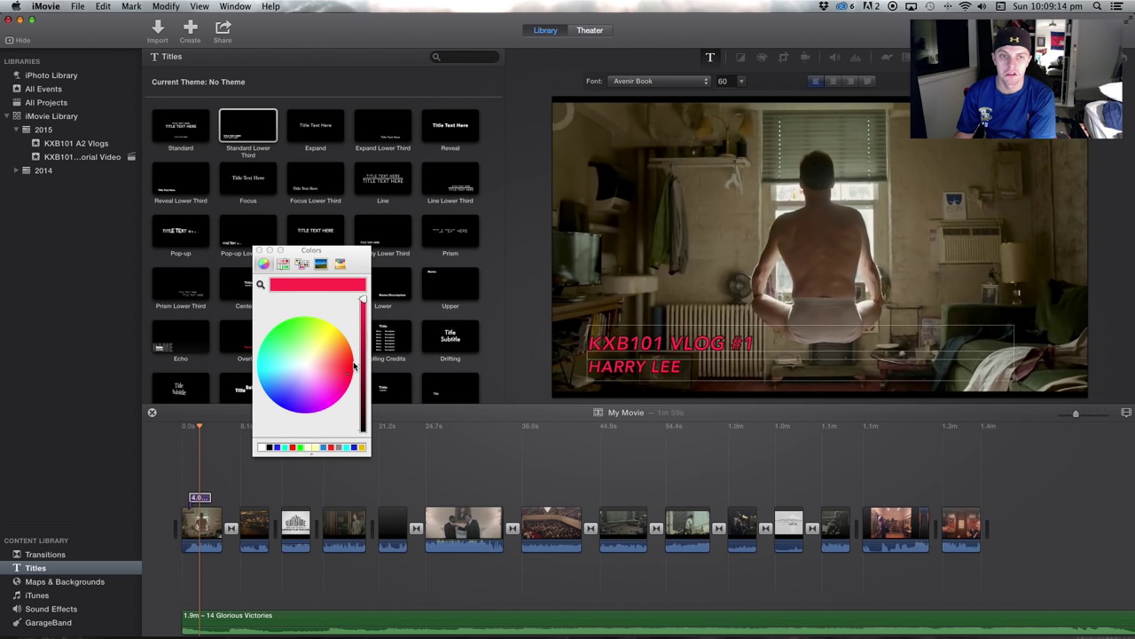
click(350, 368)
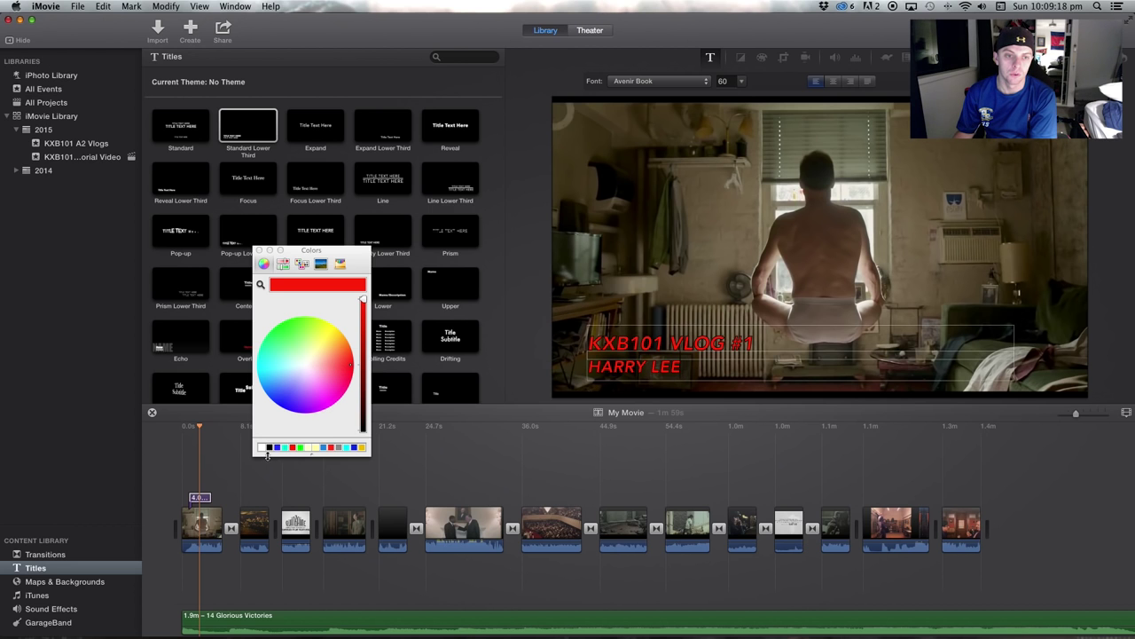
click(262, 447)
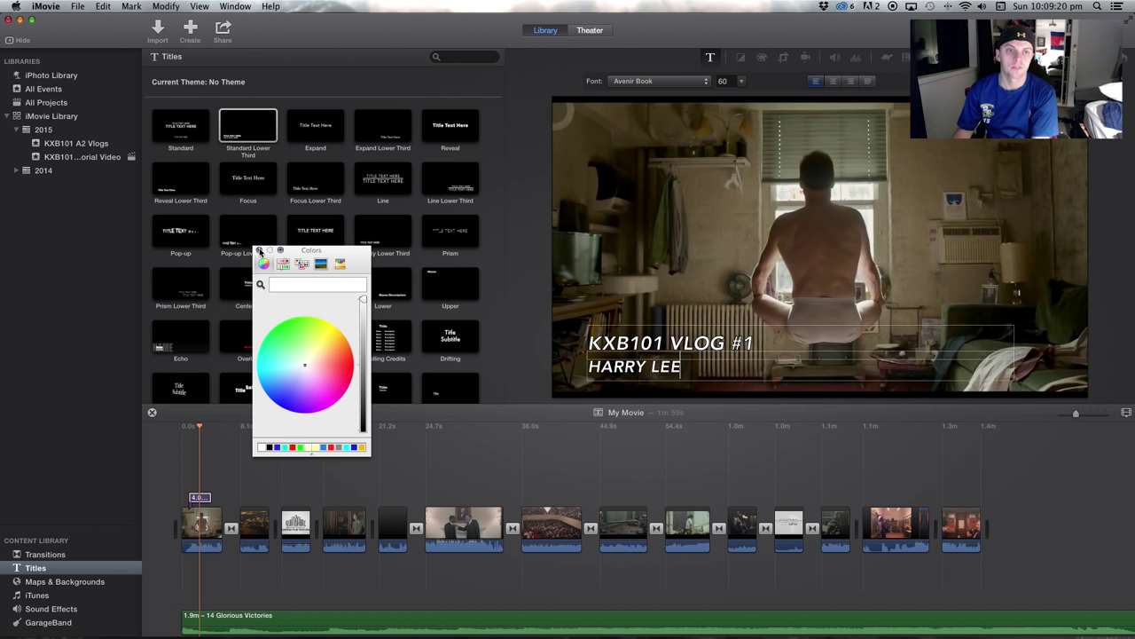
click(259, 251)
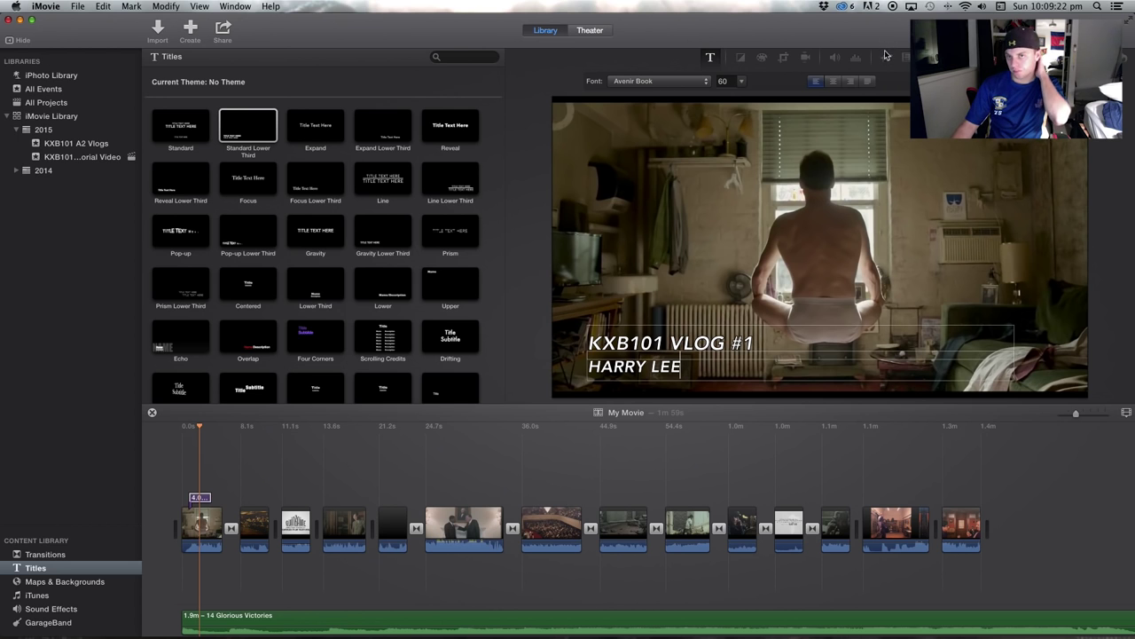
- Check the available font sizes for the title and play the opening of the movie to preview it
click(742, 81)
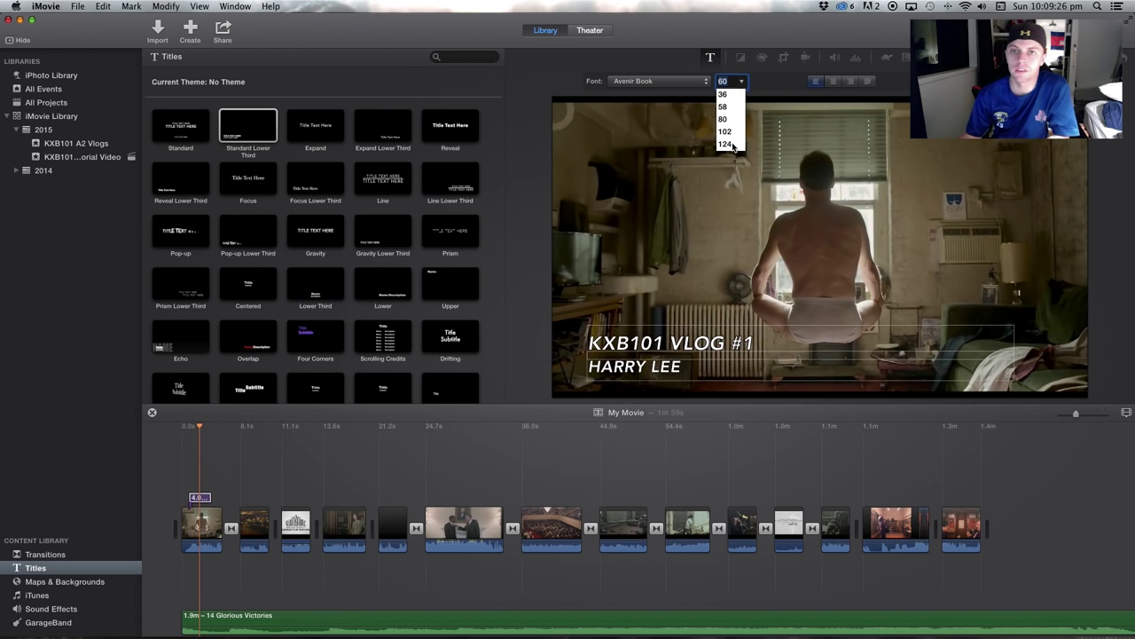
click(478, 477)
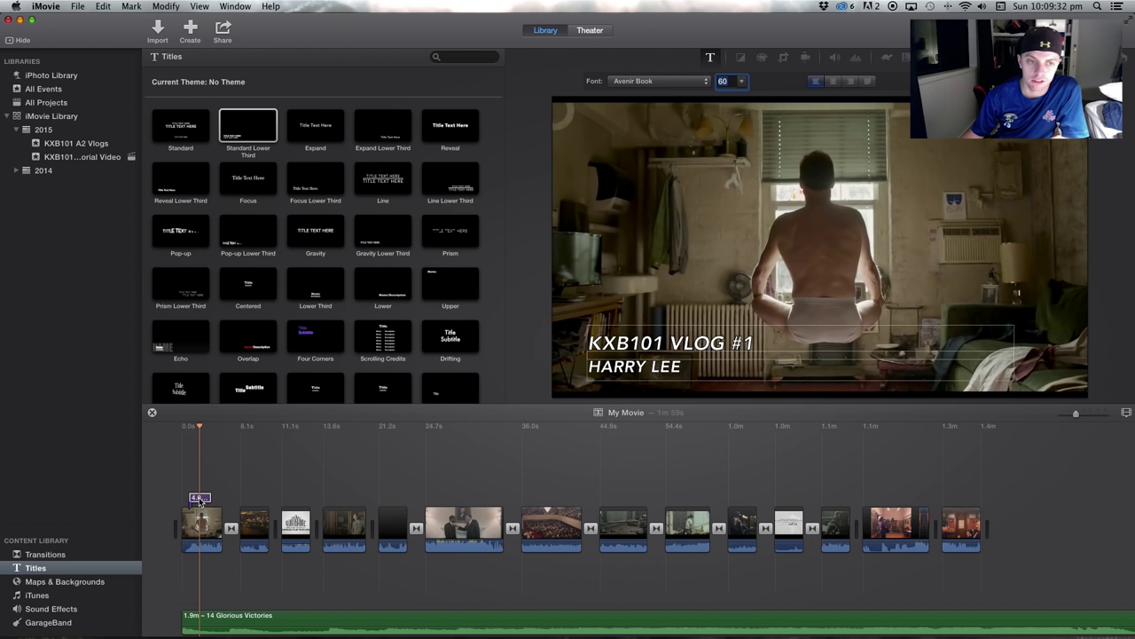
drag(199, 497, 184, 497)
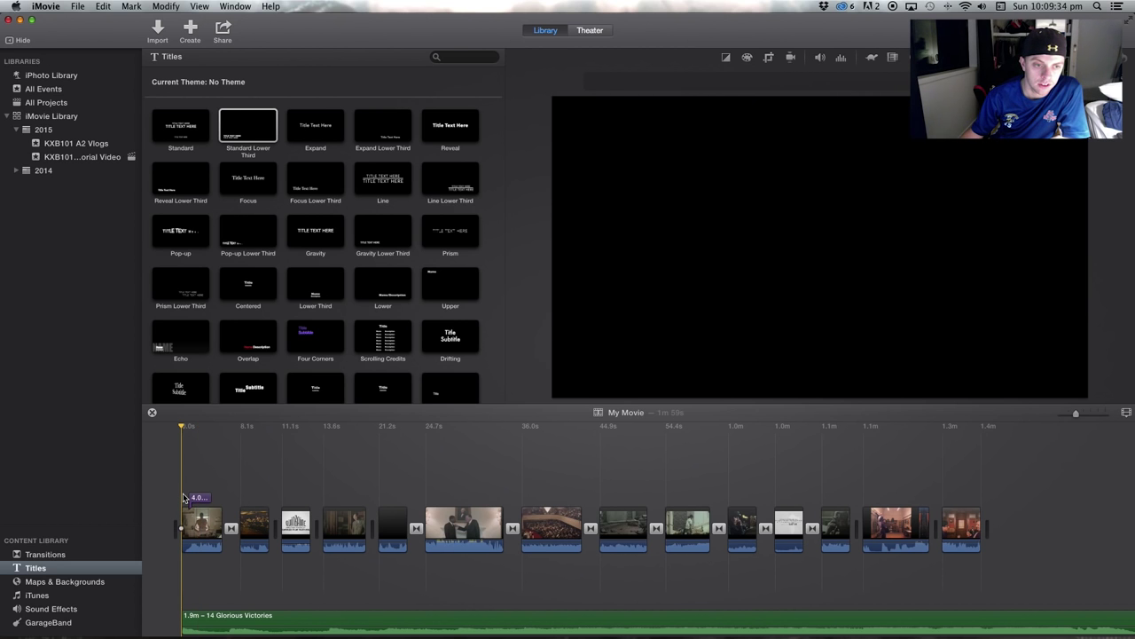
key(space)
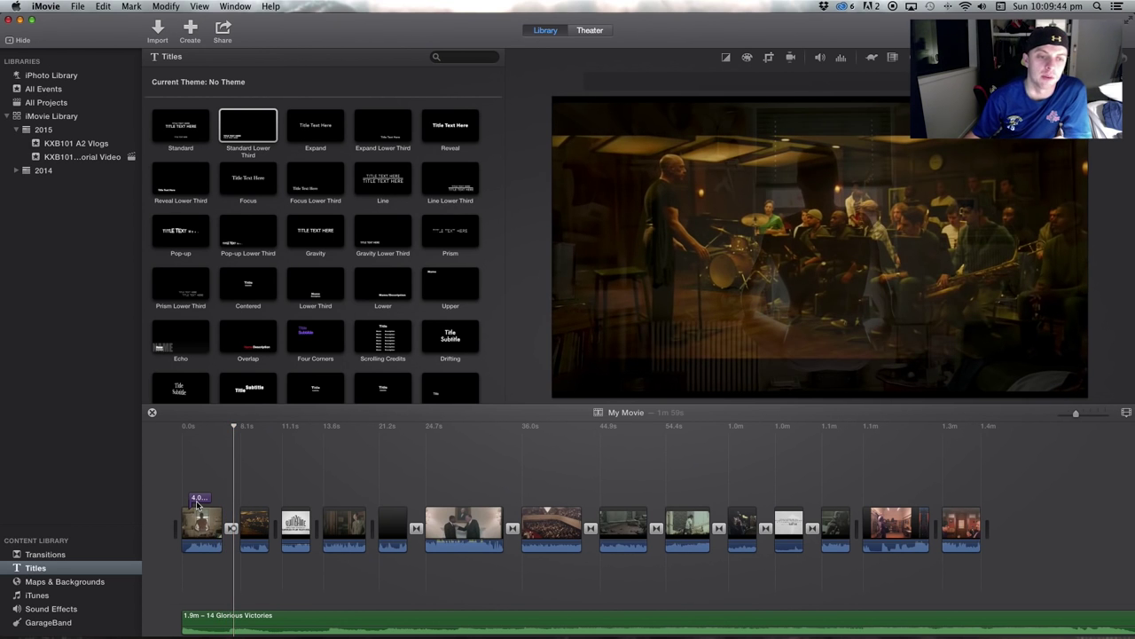
click(199, 500)
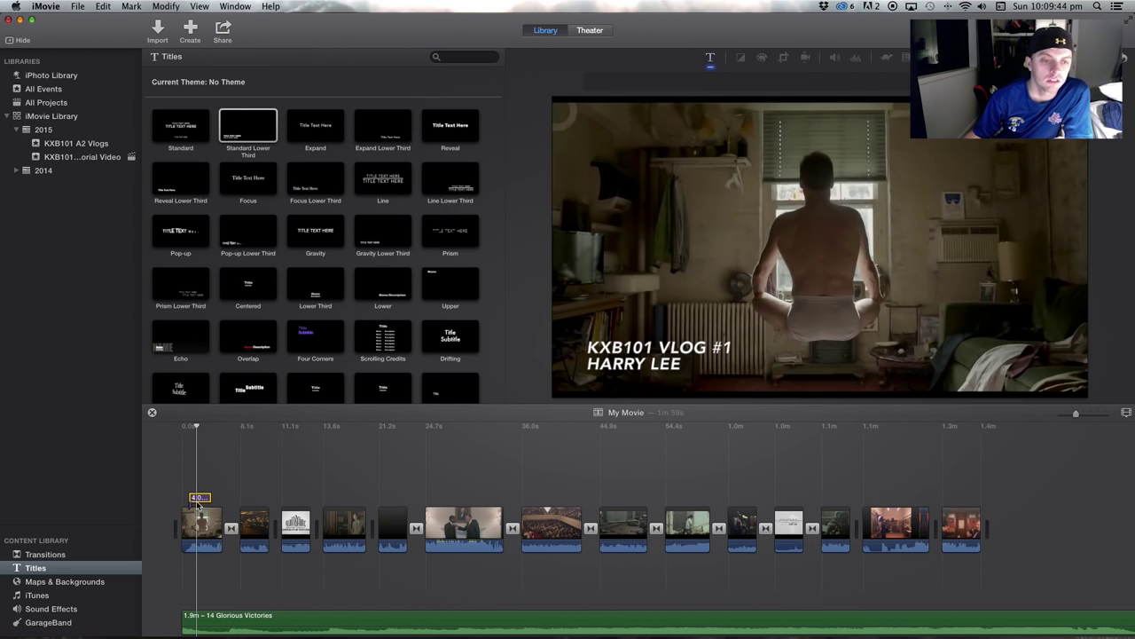
- Add a Cross Dissolve transition at the start of the first clip
click(42, 555)
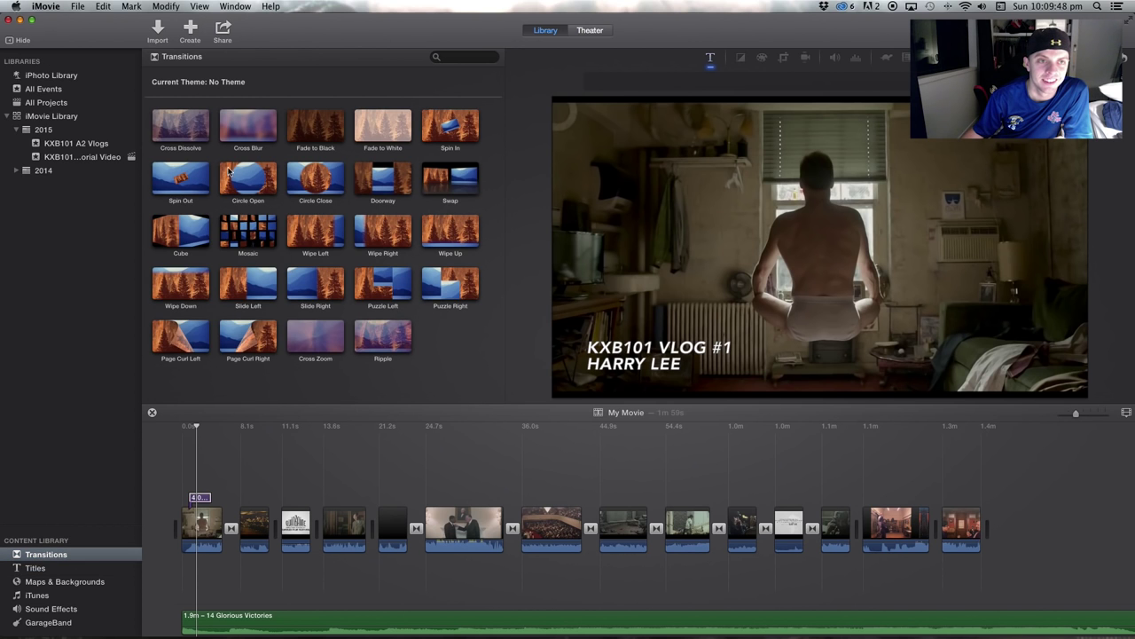
drag(181, 126, 183, 550)
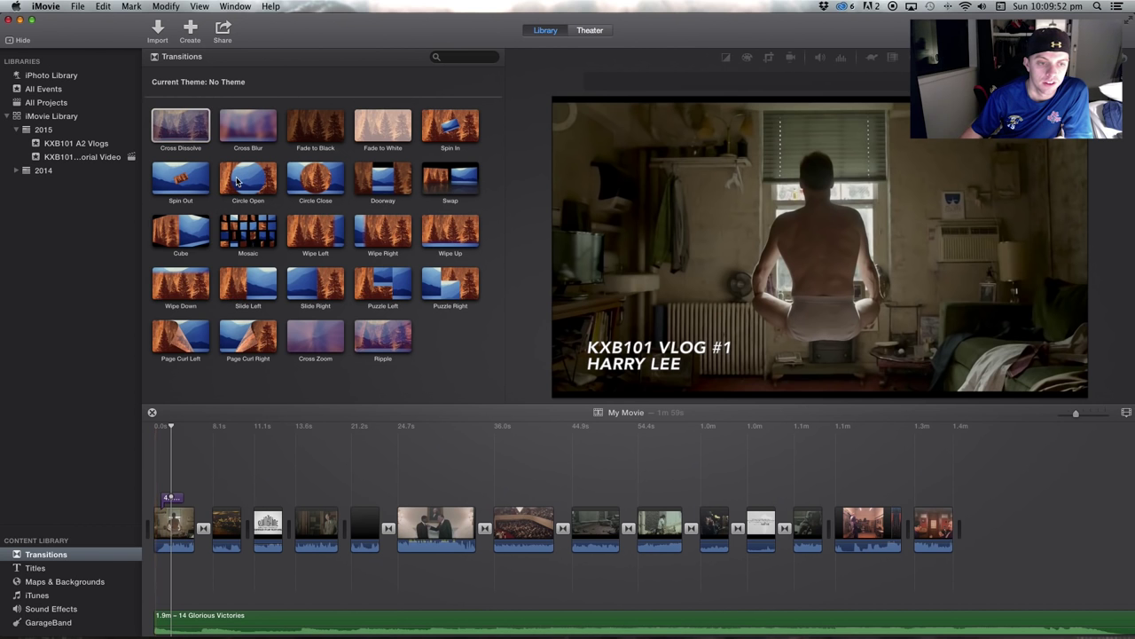
click(197, 134)
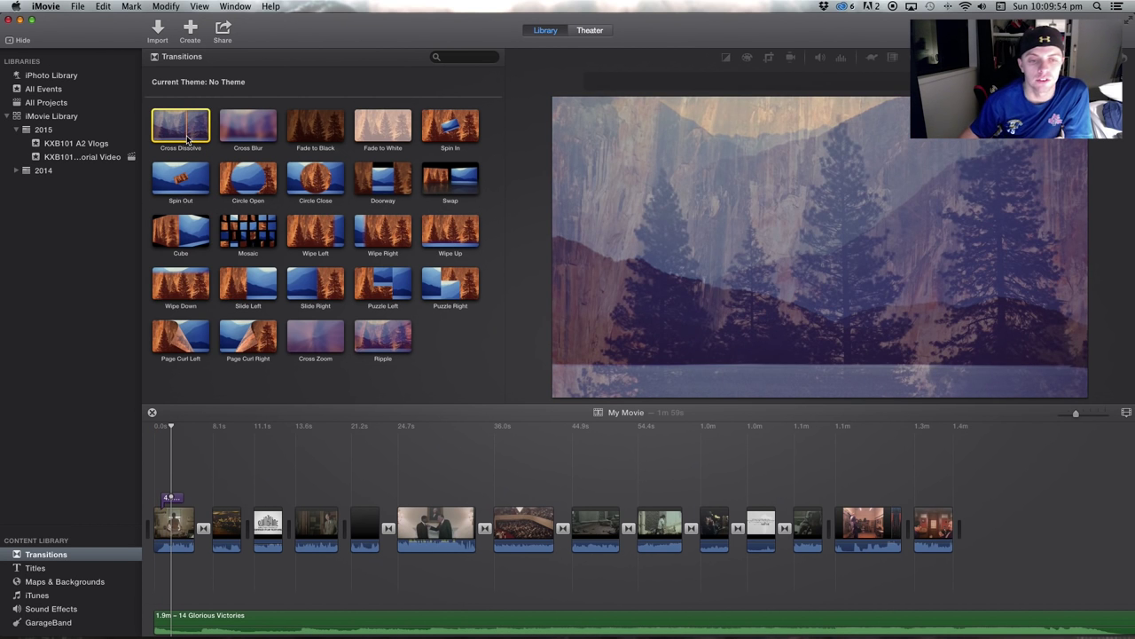
drag(186, 137, 160, 544)
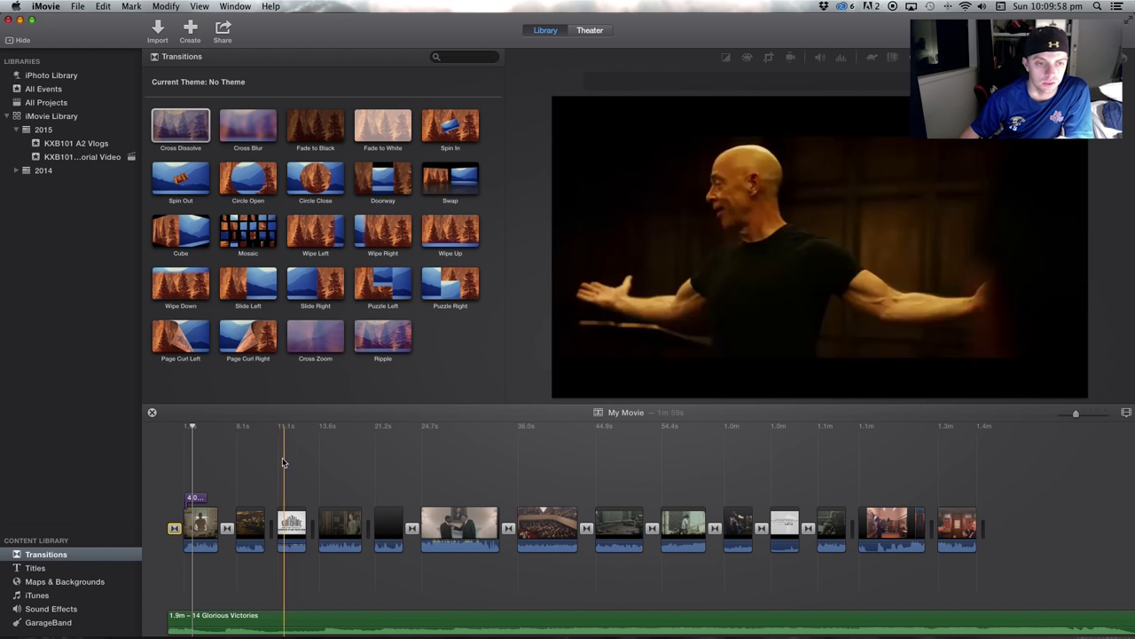
- Move the title later so it spans the cut between the first and second clips, and play it back
click(206, 500)
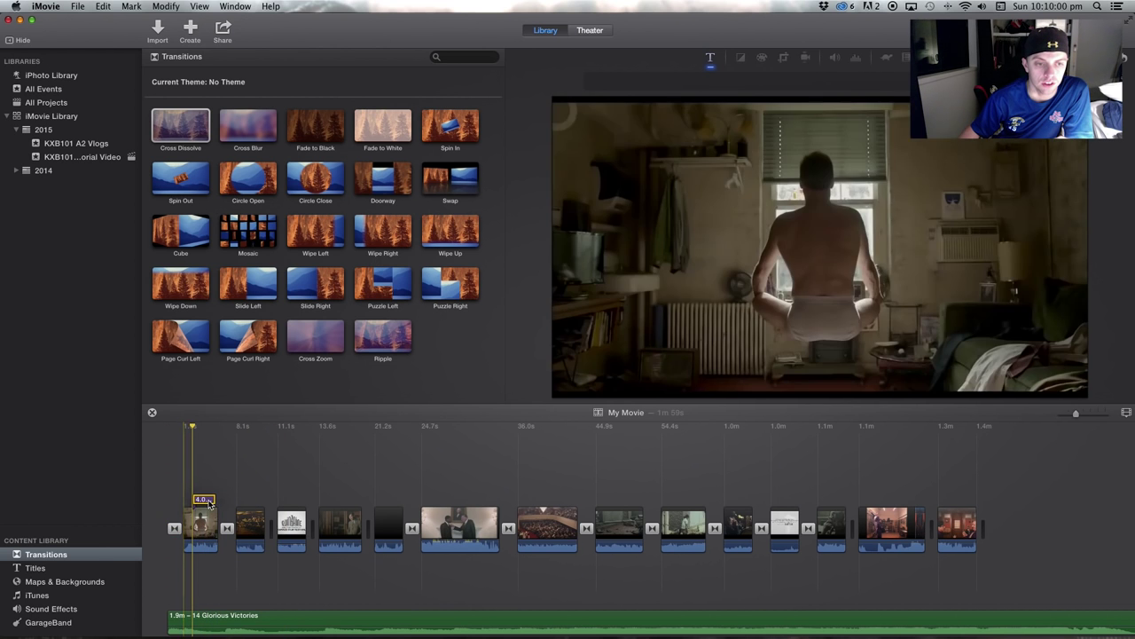
drag(208, 503, 222, 481)
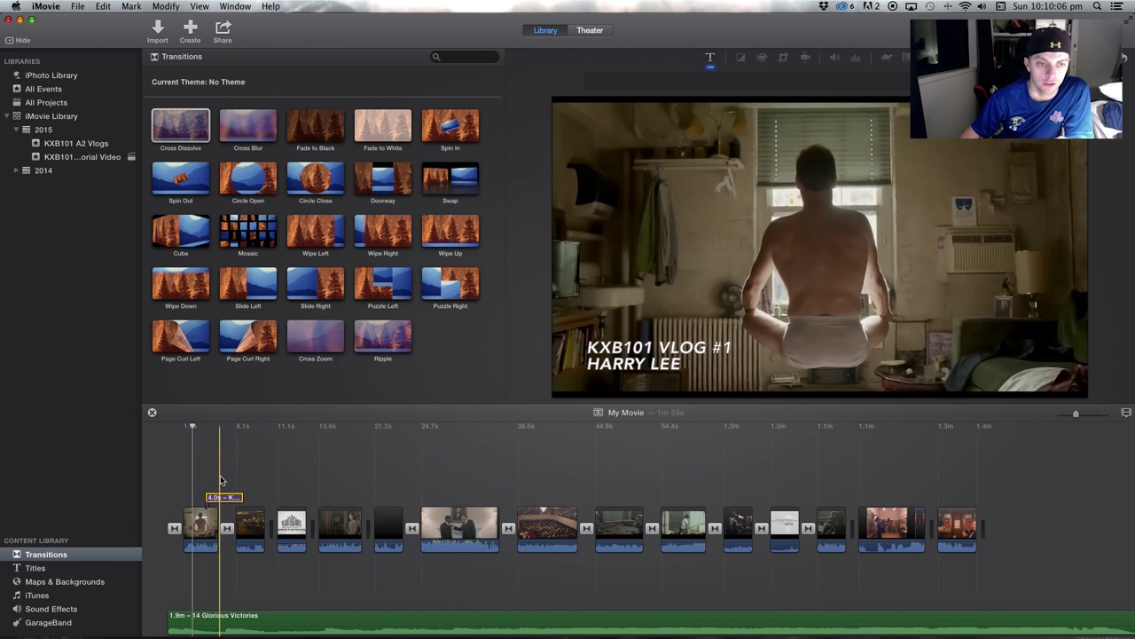
key(space)
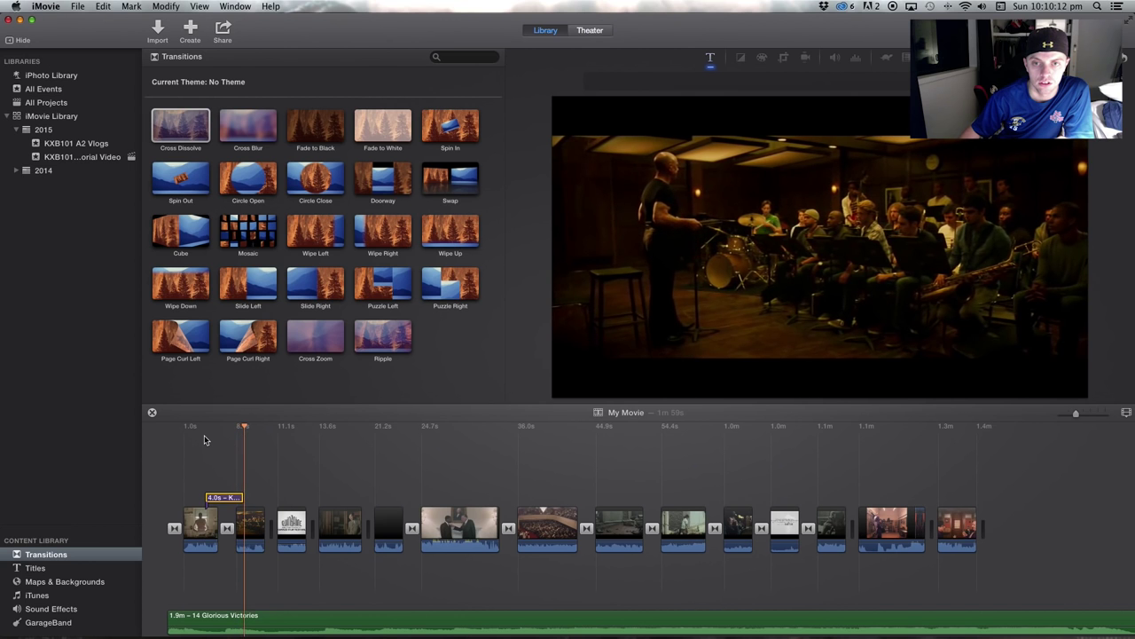
key(space)
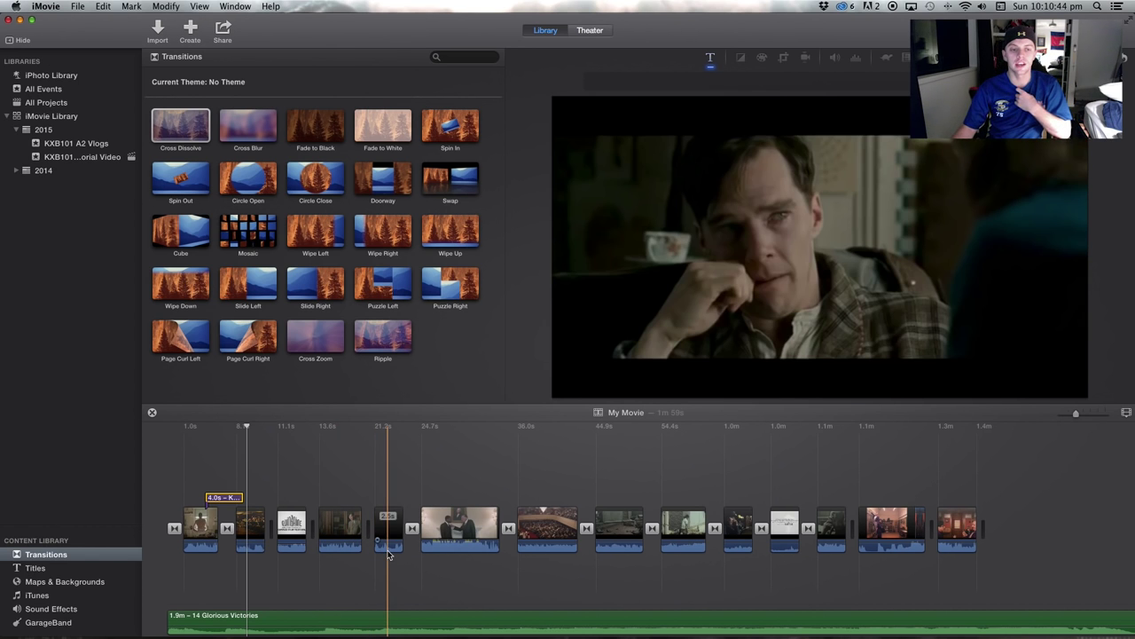
- Select the 14 Glorious Victories music track and play the movie from the beginning to judge the audio balance
click(306, 620)
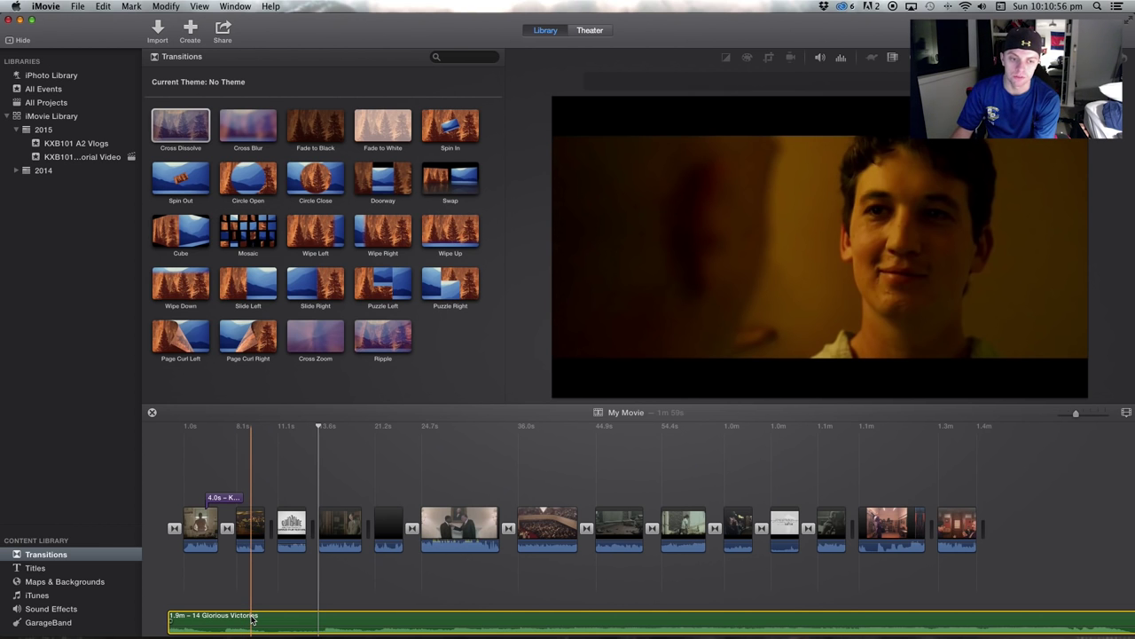
click(150, 532)
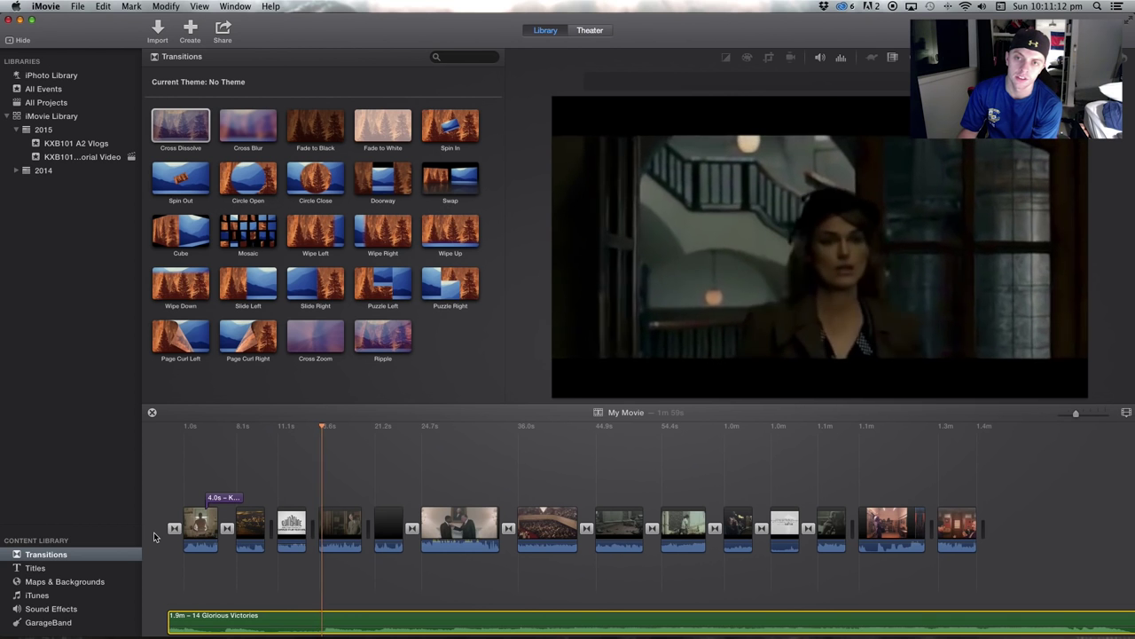
key(space)
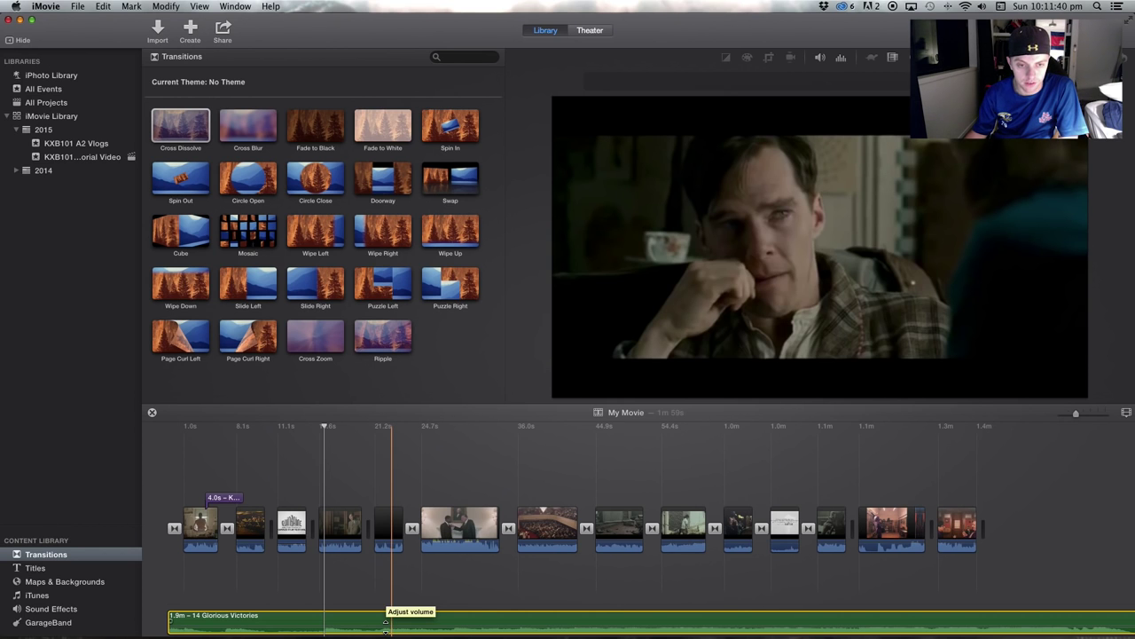
- Try the background music at 100% and 400% volume and play part of the movie
drag(385, 621, 384, 626)
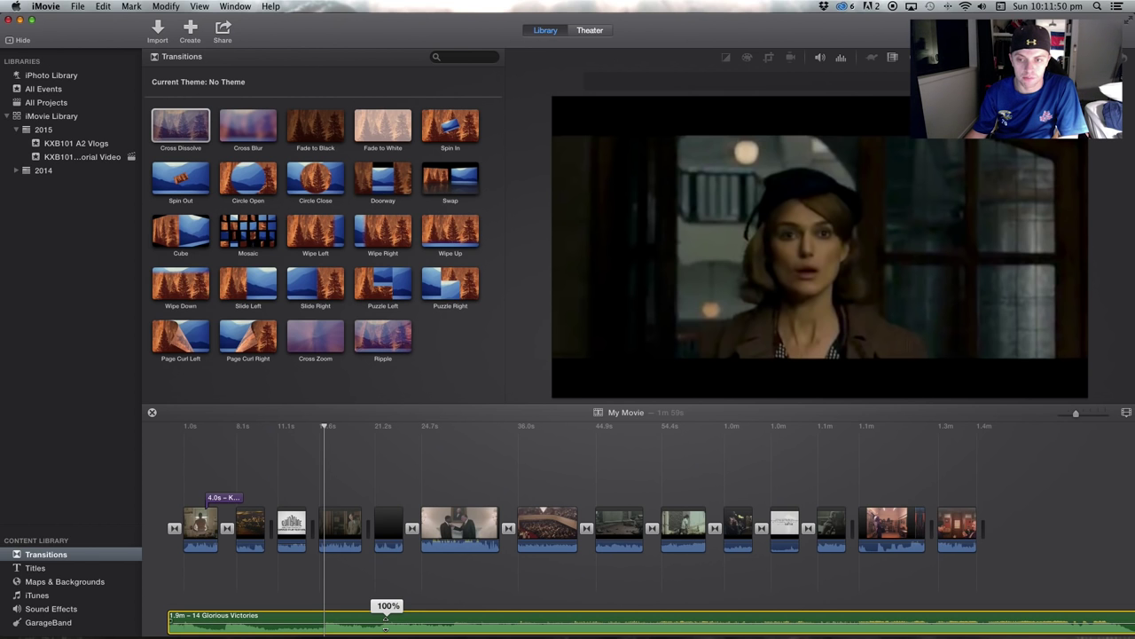
drag(385, 626, 385, 626)
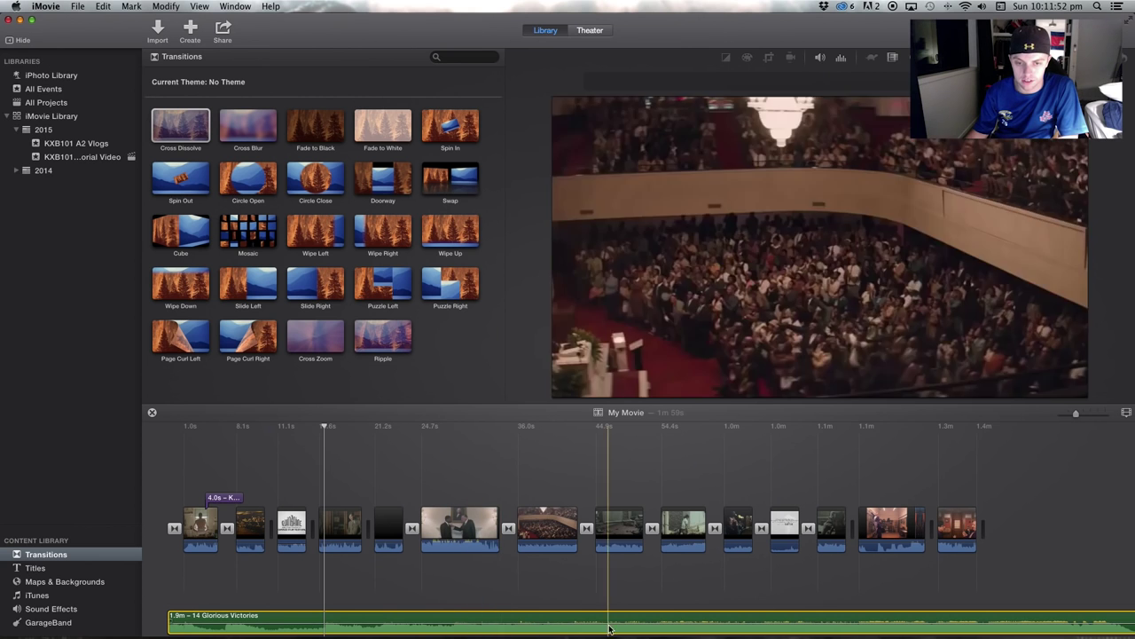
click(692, 625)
drag(691, 625, 691, 614)
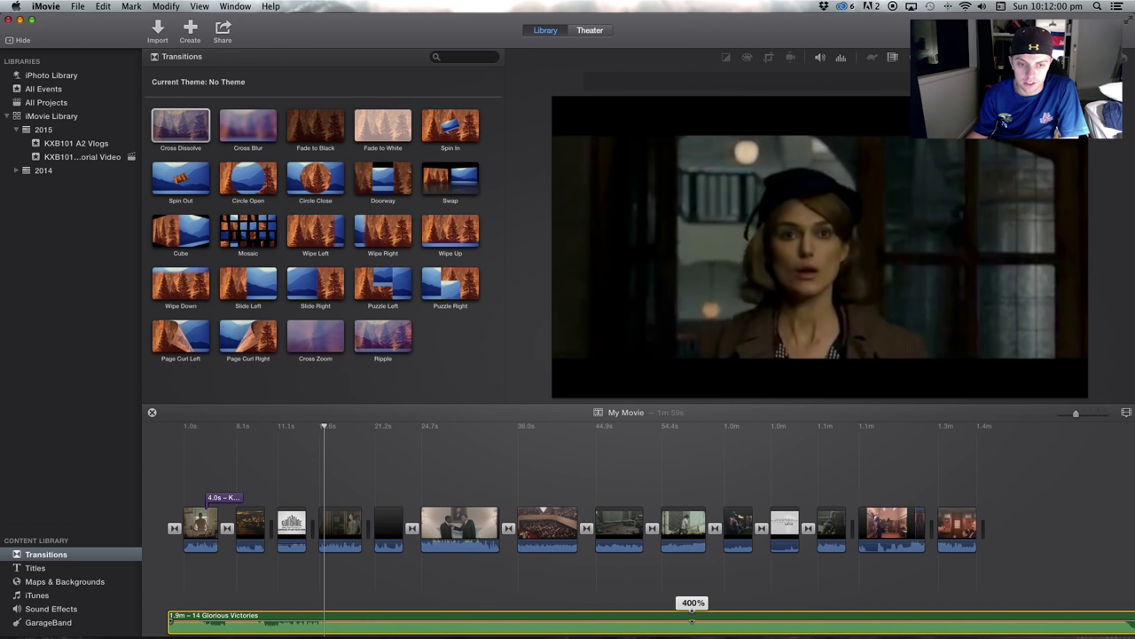
click(461, 599)
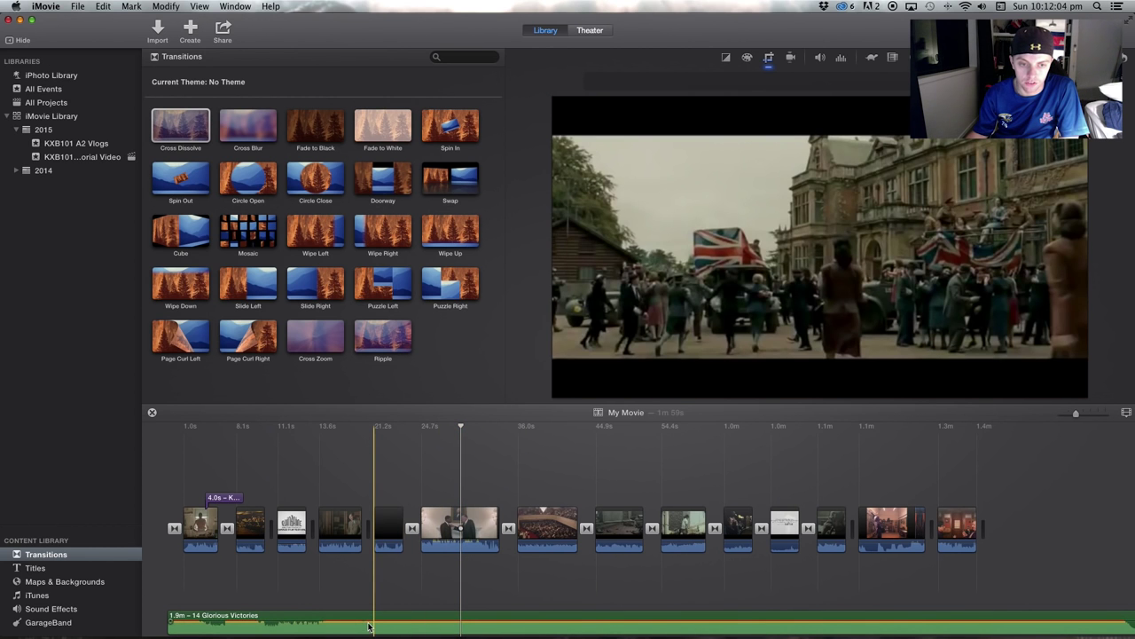
key(space)
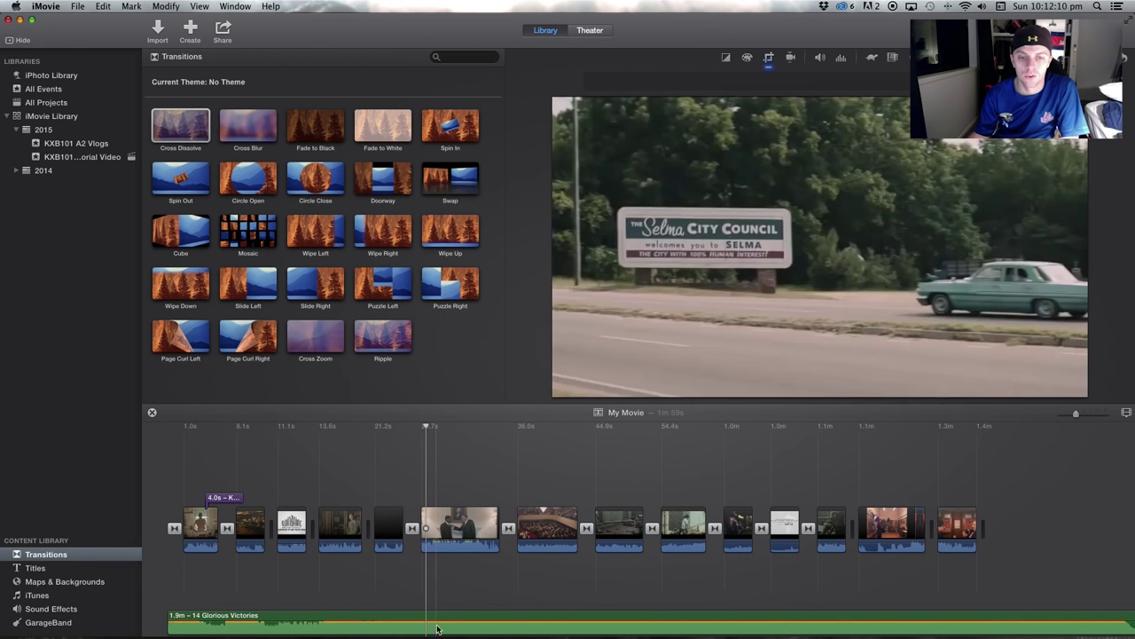
key(space)
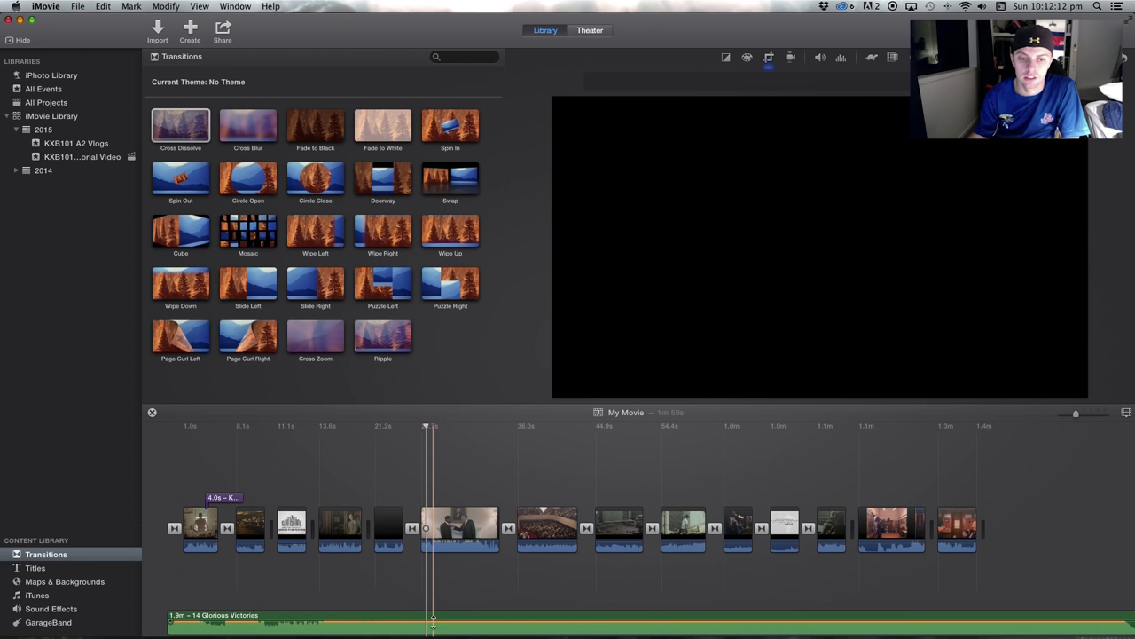
- Lower the background music to a quiet, still audible volume and play the movie from the beginning
drag(432, 624, 433, 621)
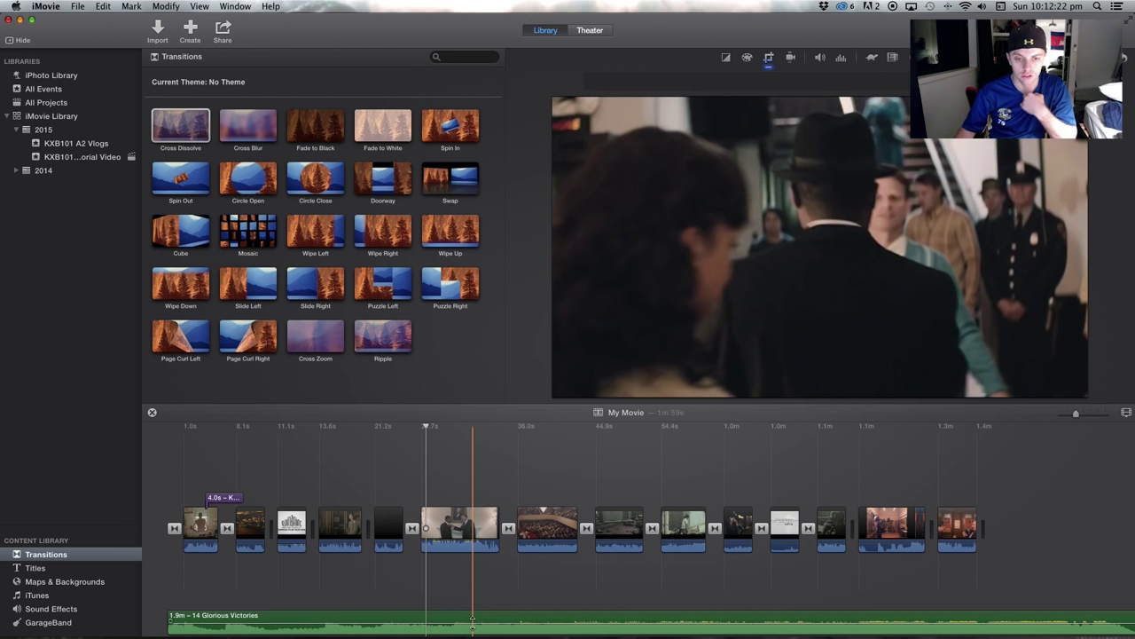
drag(472, 621, 469, 630)
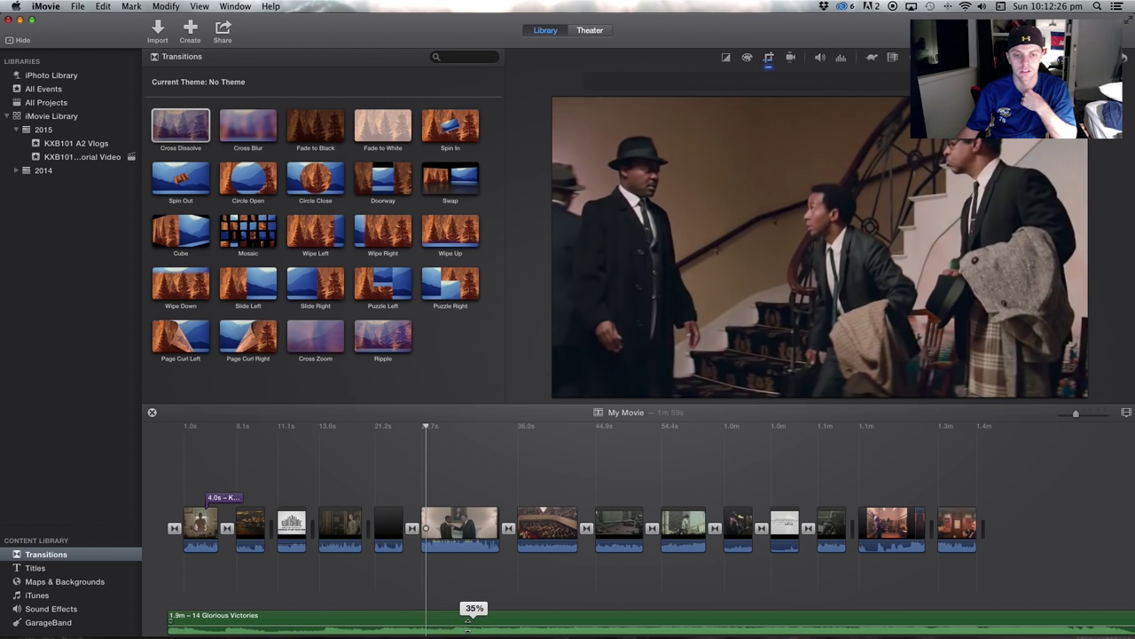
mouse_move(462, 631)
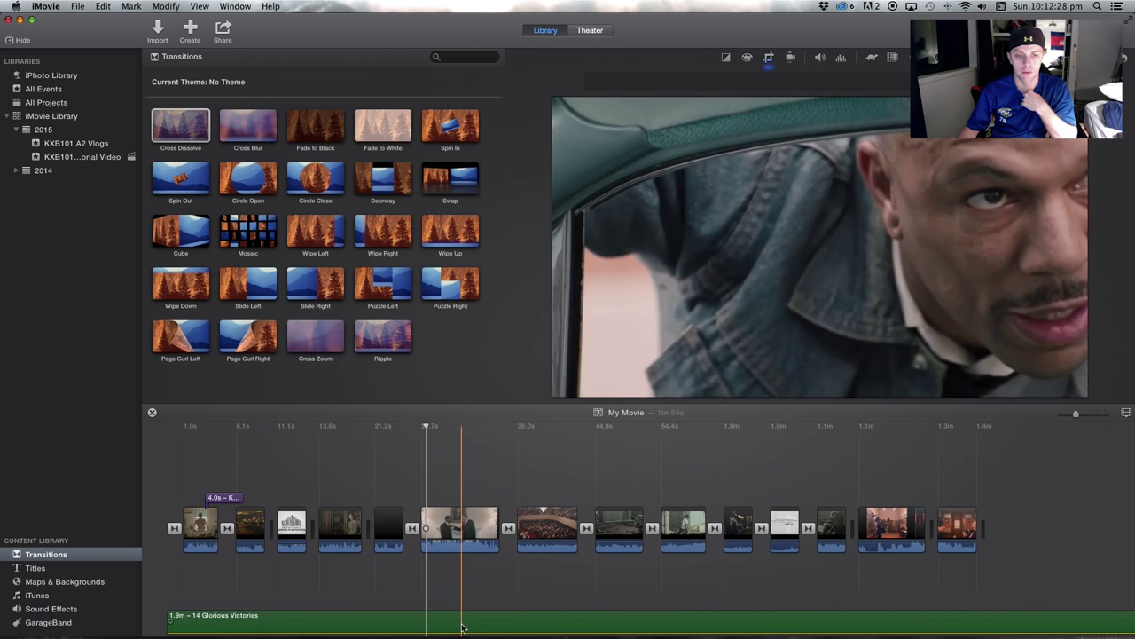
drag(455, 630, 455, 628)
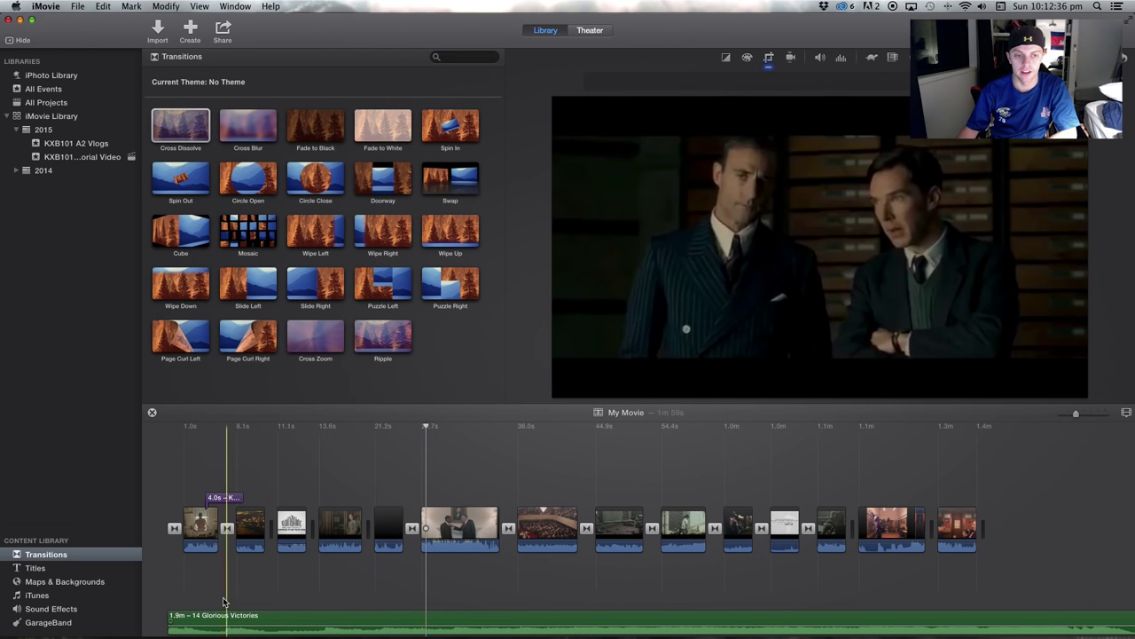
click(162, 591)
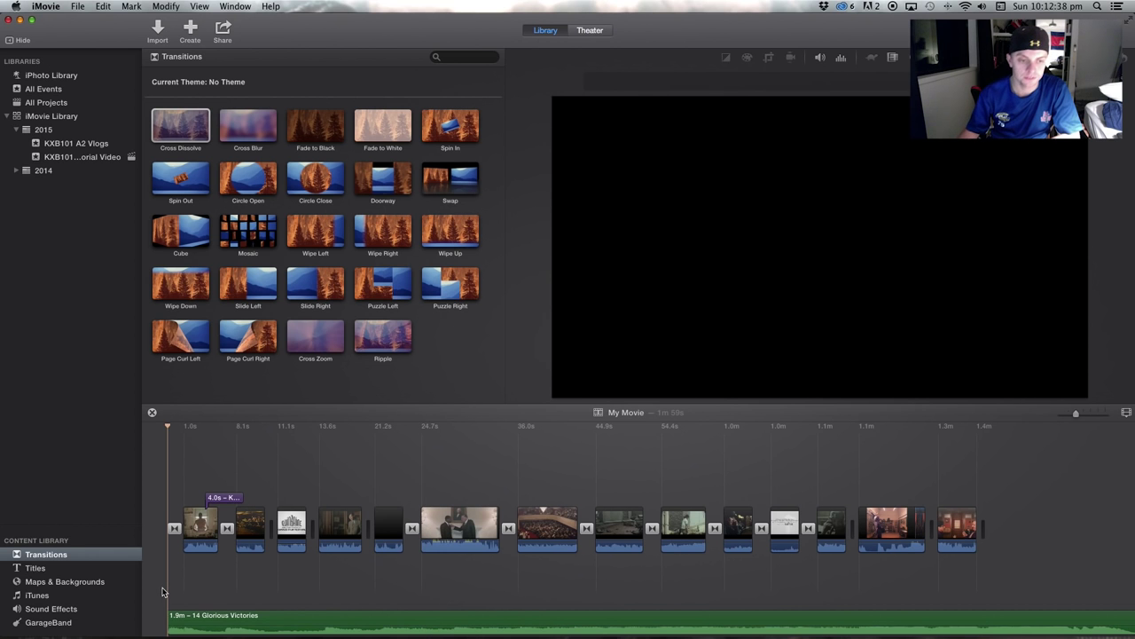
key(space)
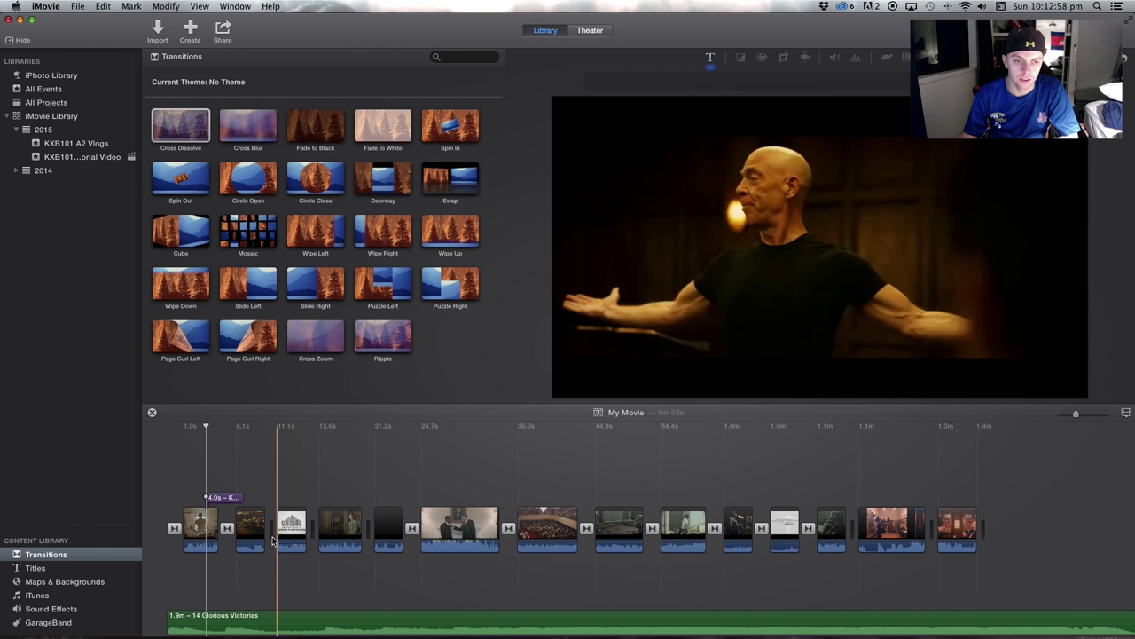
- Turn the third clip's audio all the way down and play from the end of the first clip to check it
key(space)
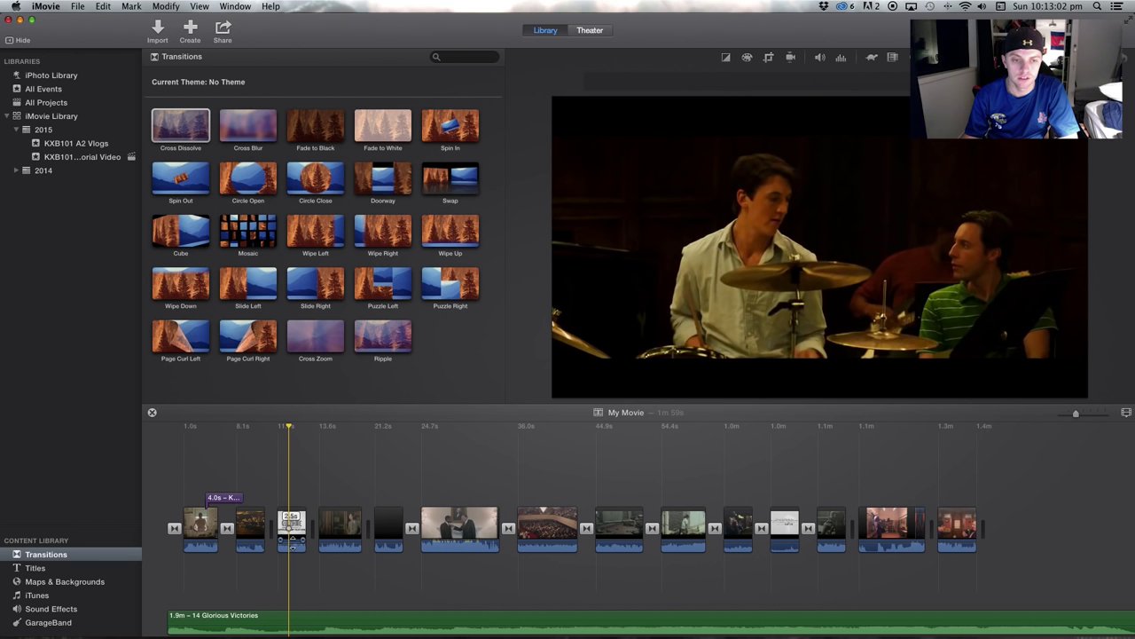
drag(292, 543, 293, 546)
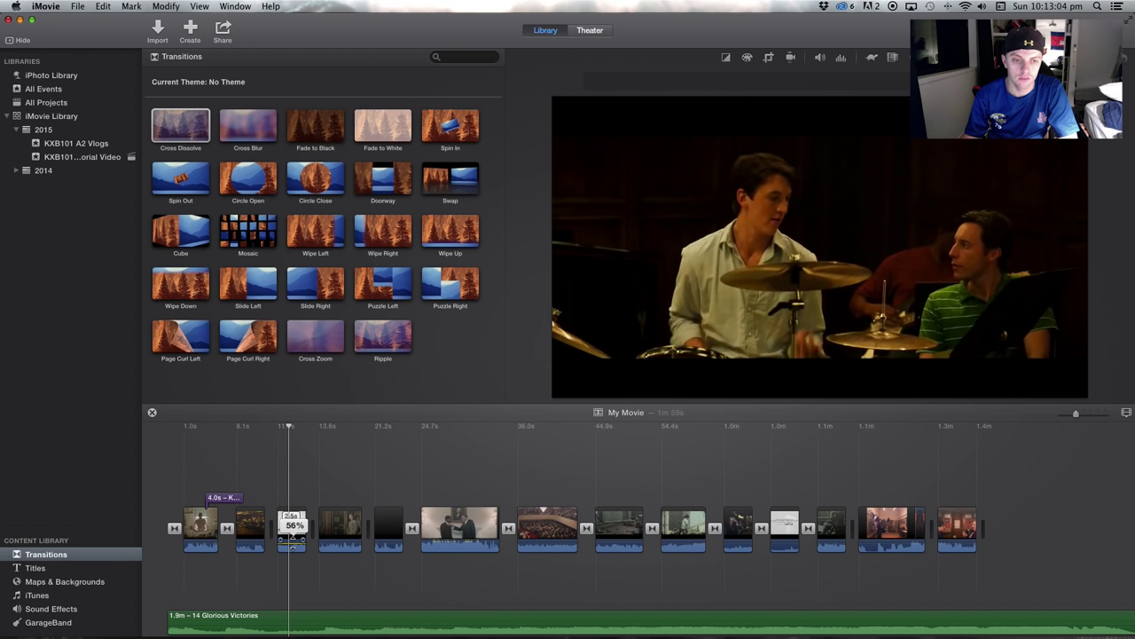
click(280, 559)
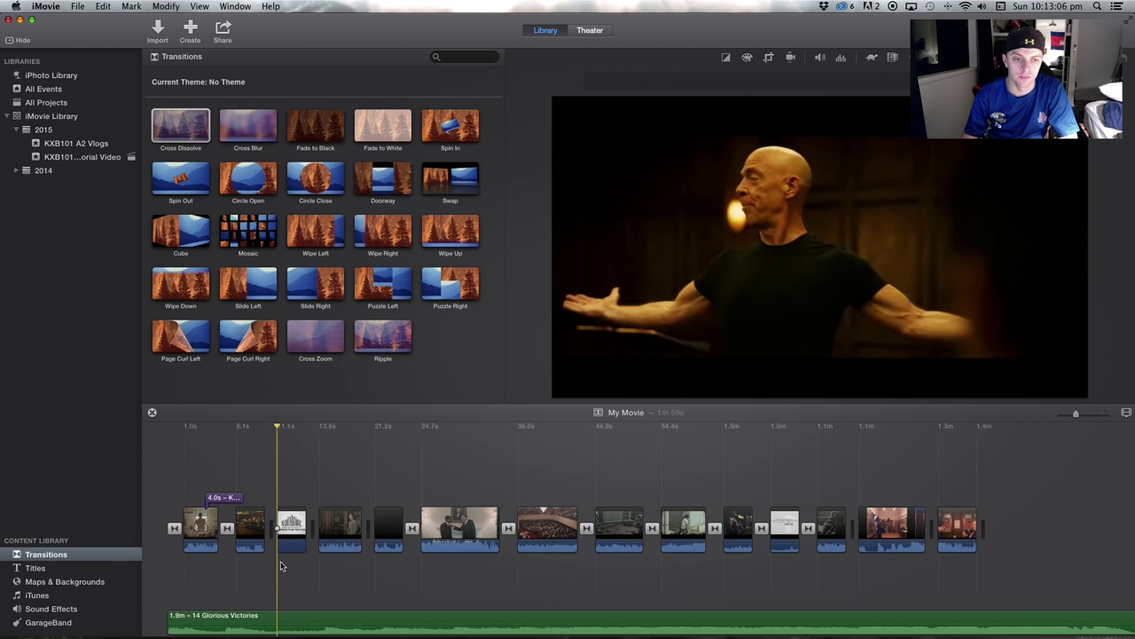
click(222, 432)
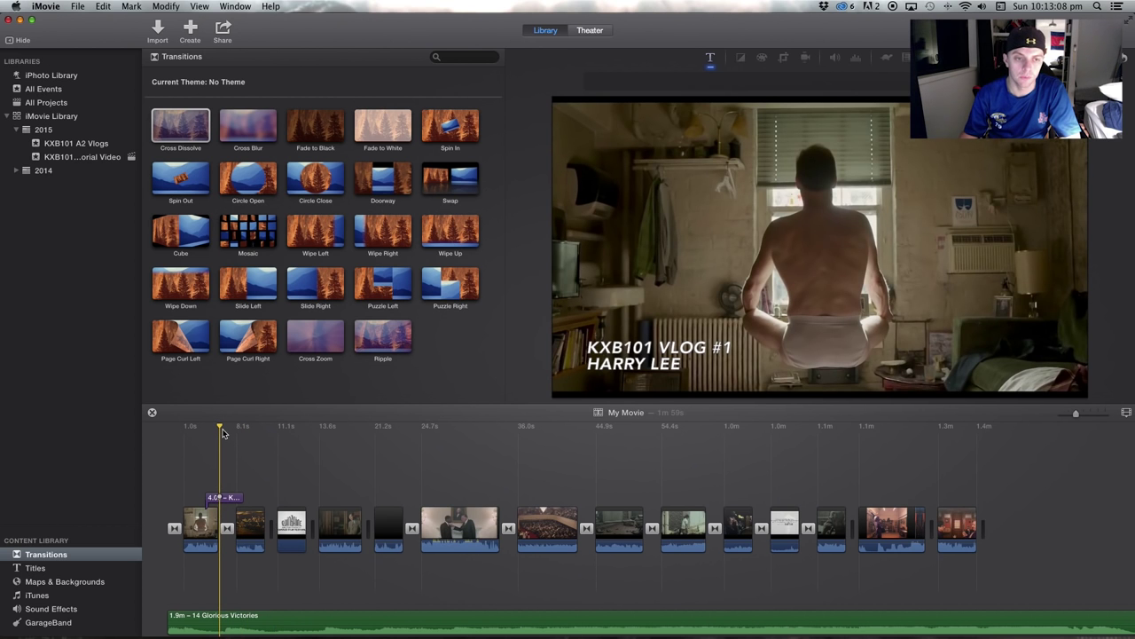
key(space)
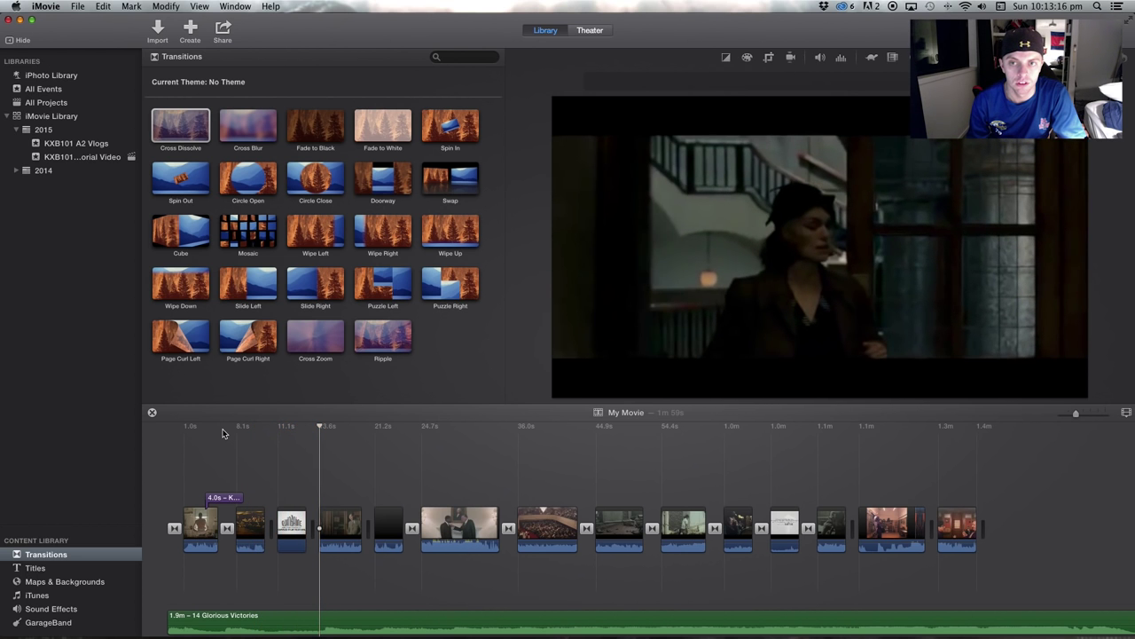
key(space)
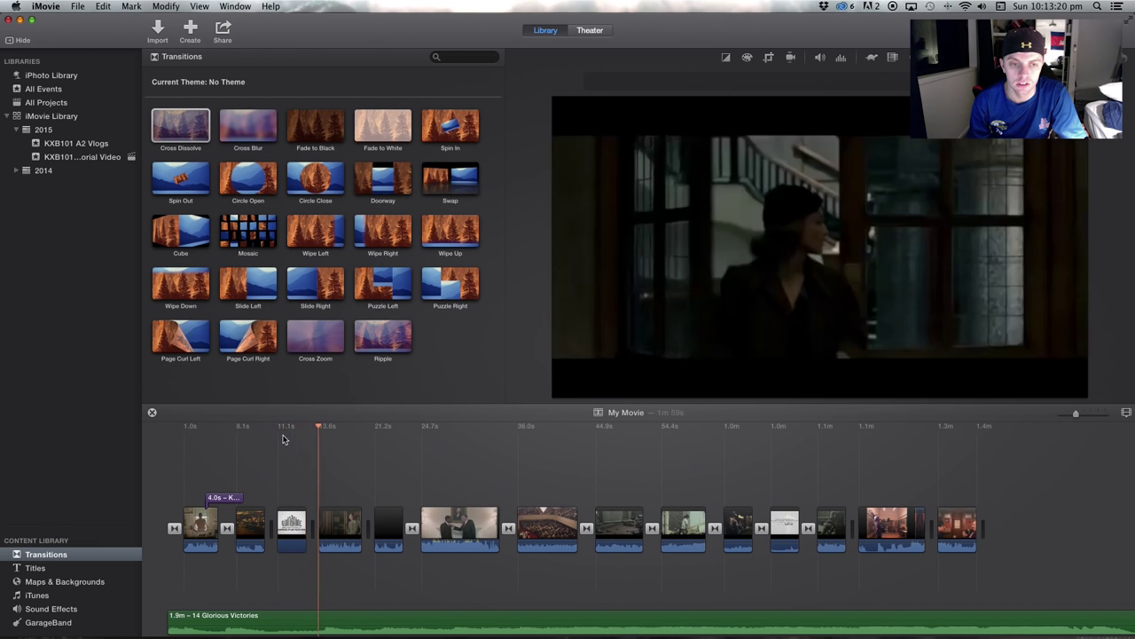
key(space)
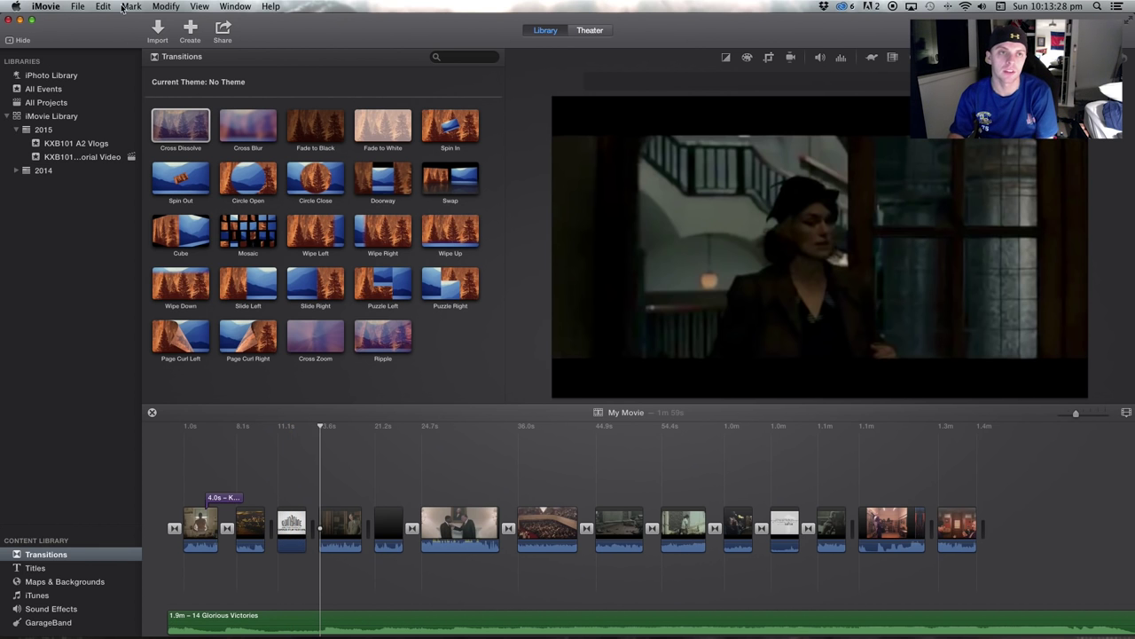
- Import the Vance Joy - Wasted Time MP3 from the external drive's Music folder into the KXB101 Tutorial Video event
click(91, 156)
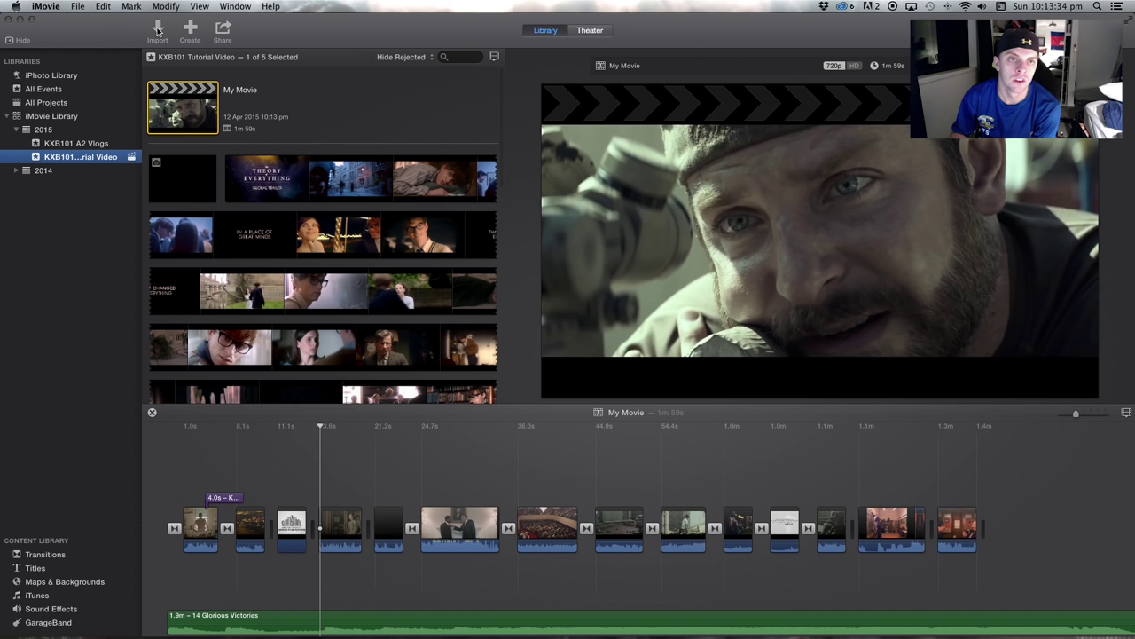
click(158, 31)
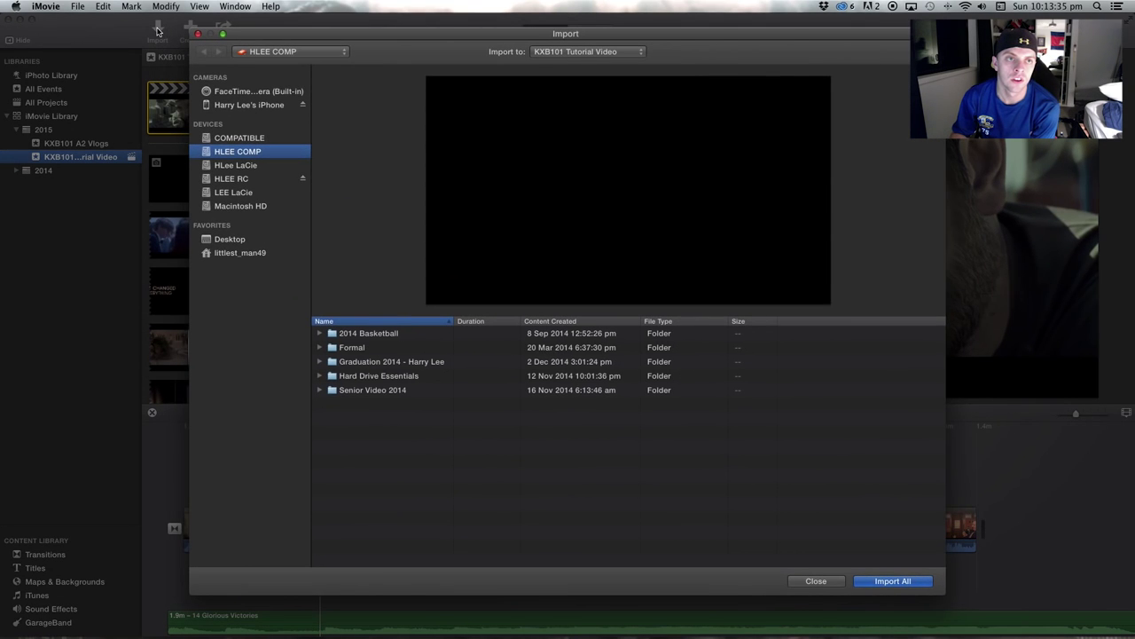
click(239, 180)
scroll(427, 493, down, 3)
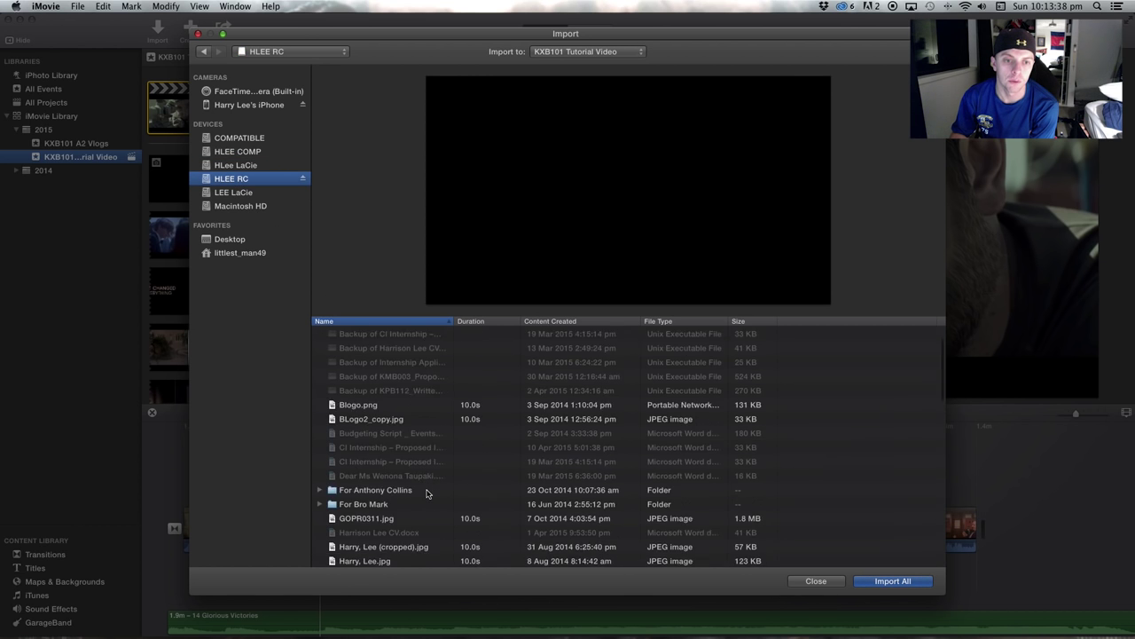
scroll(427, 493, down, 10)
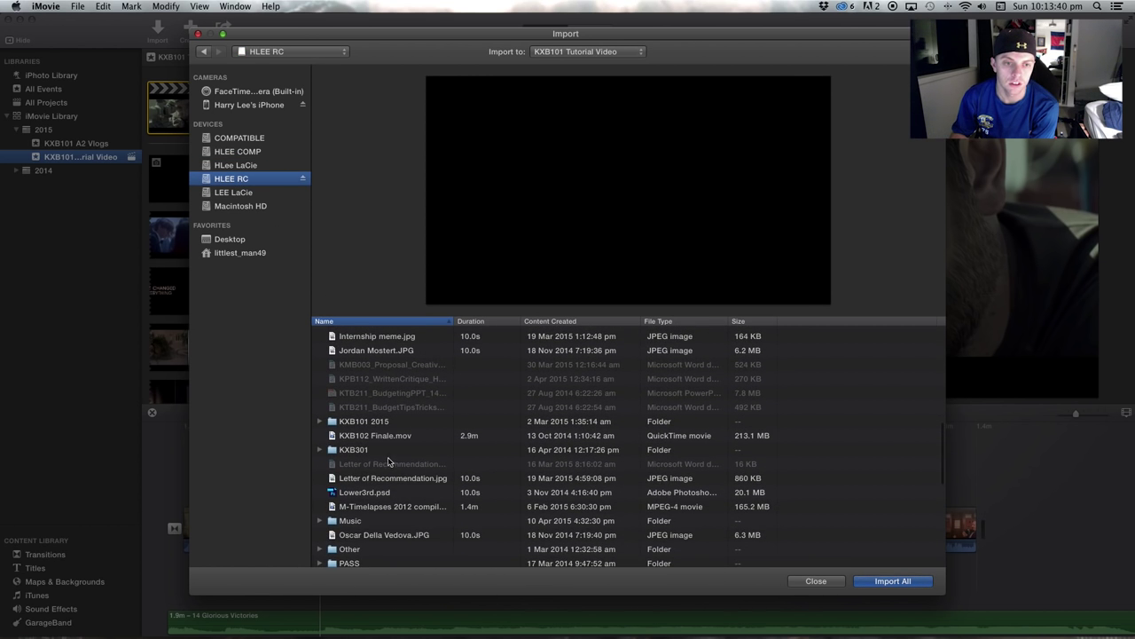
scroll(378, 454, down, 3)
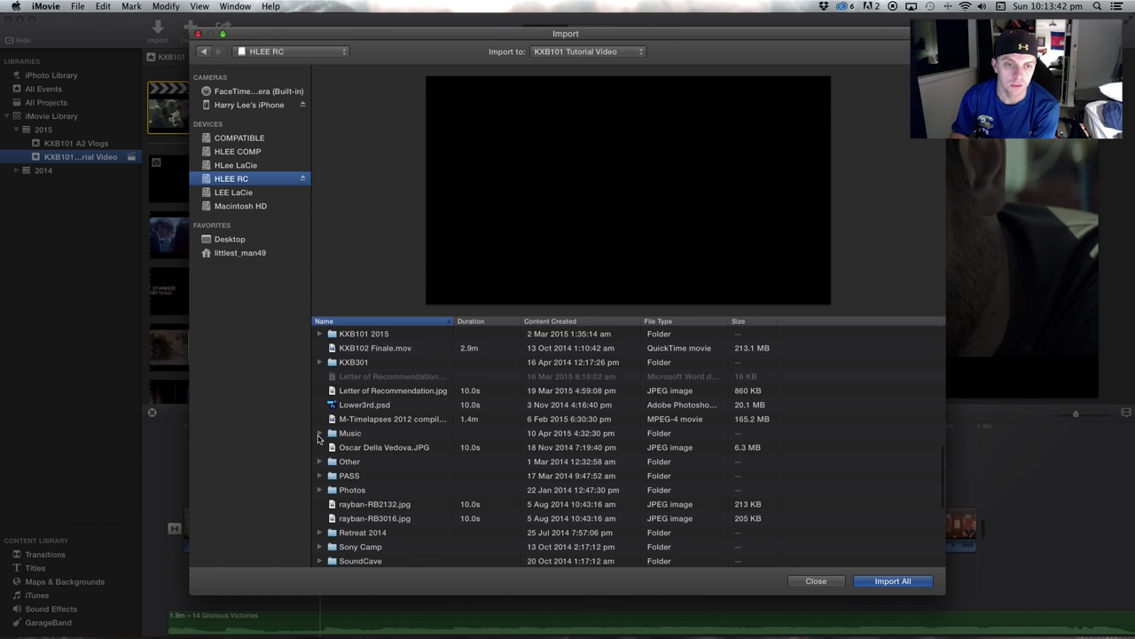
click(320, 433)
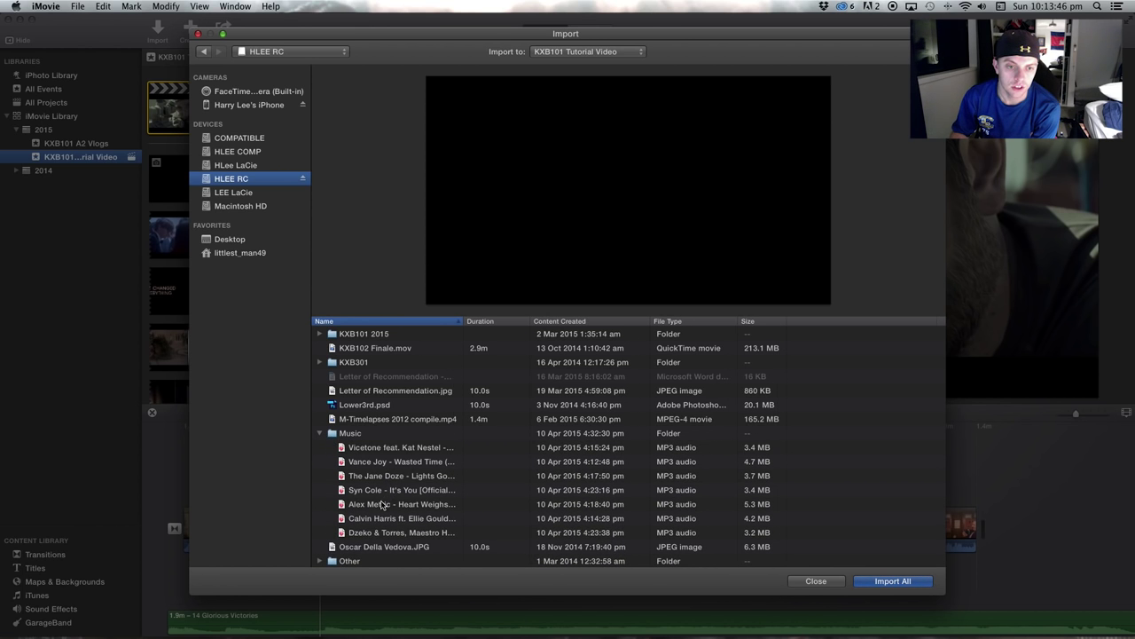
click(376, 464)
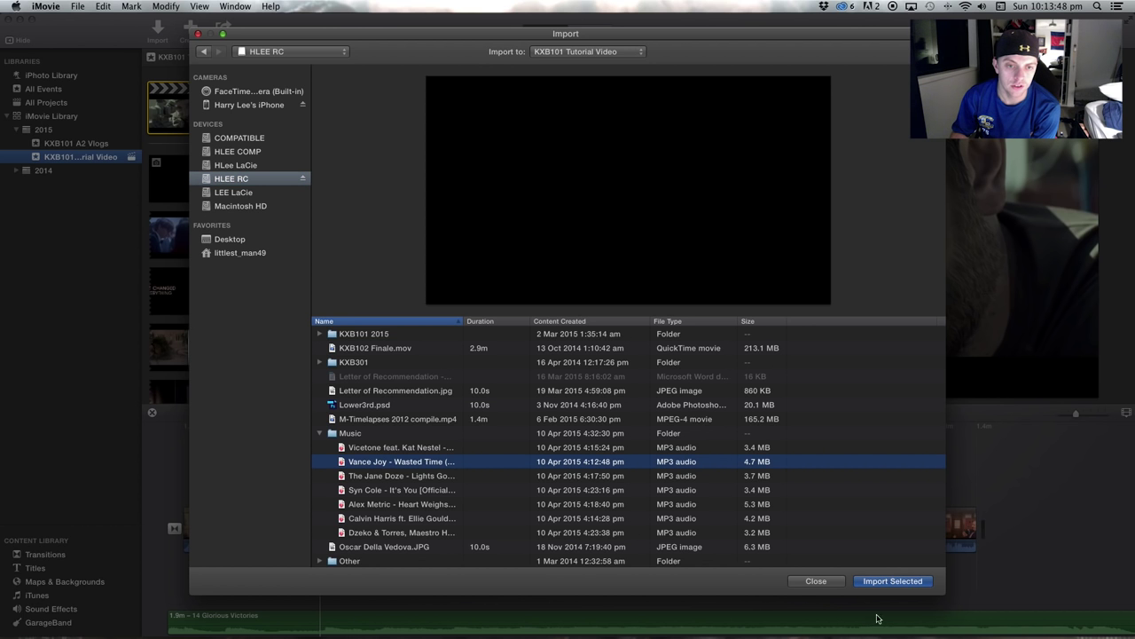
click(893, 581)
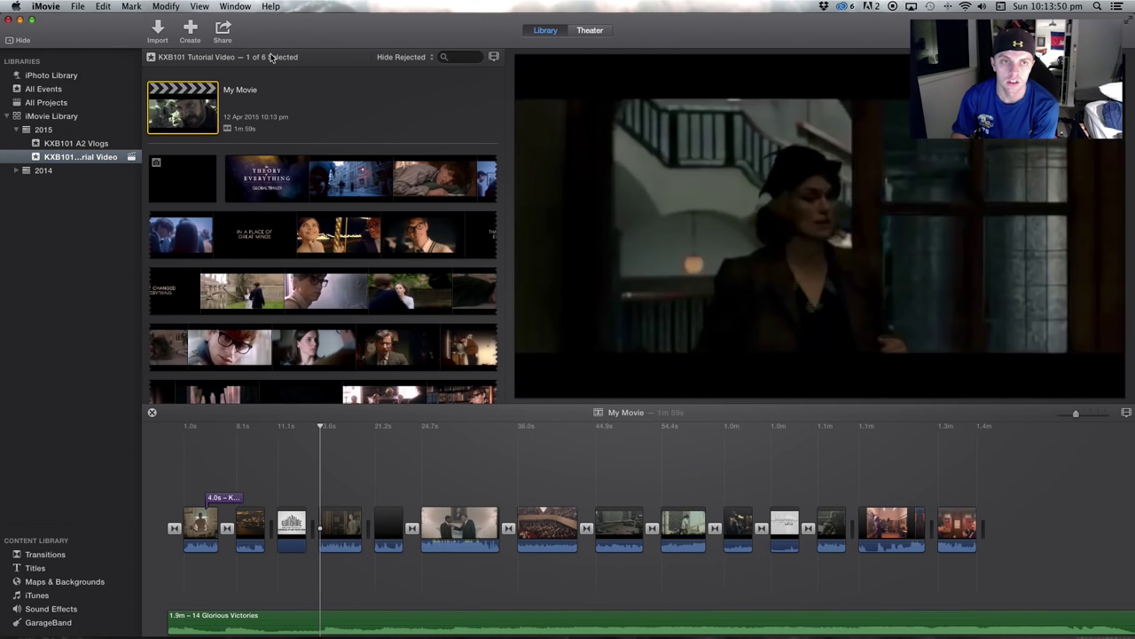
scroll(321, 220, down, 1)
scroll(321, 220, down, 10)
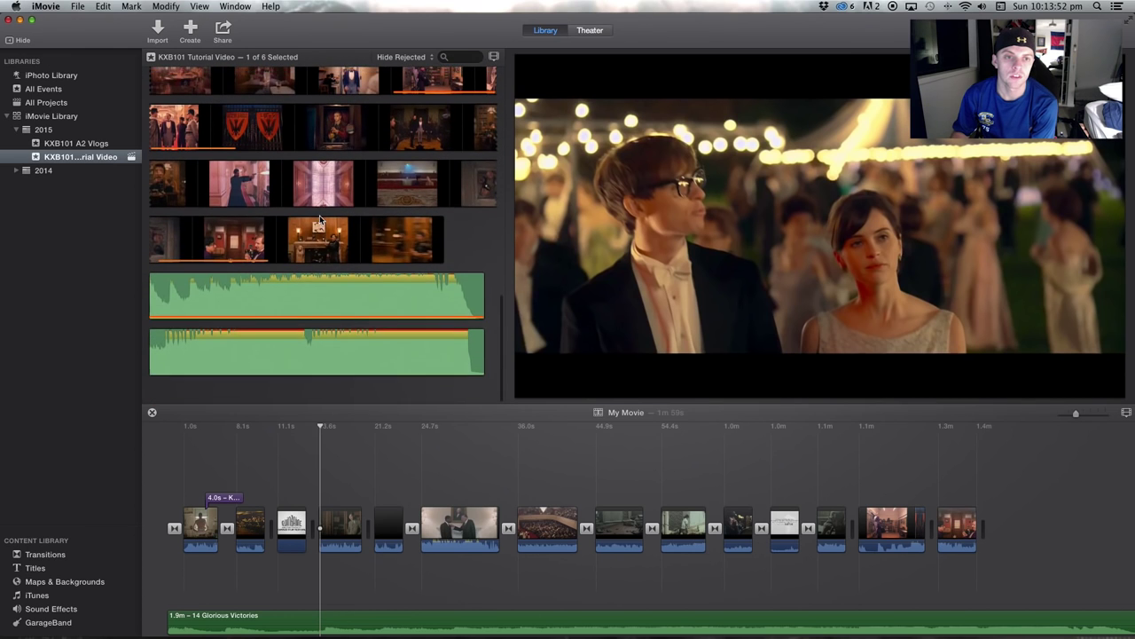
- Delete the imported Wasted Time track from the KXB101 Tutorial Video event
click(235, 364)
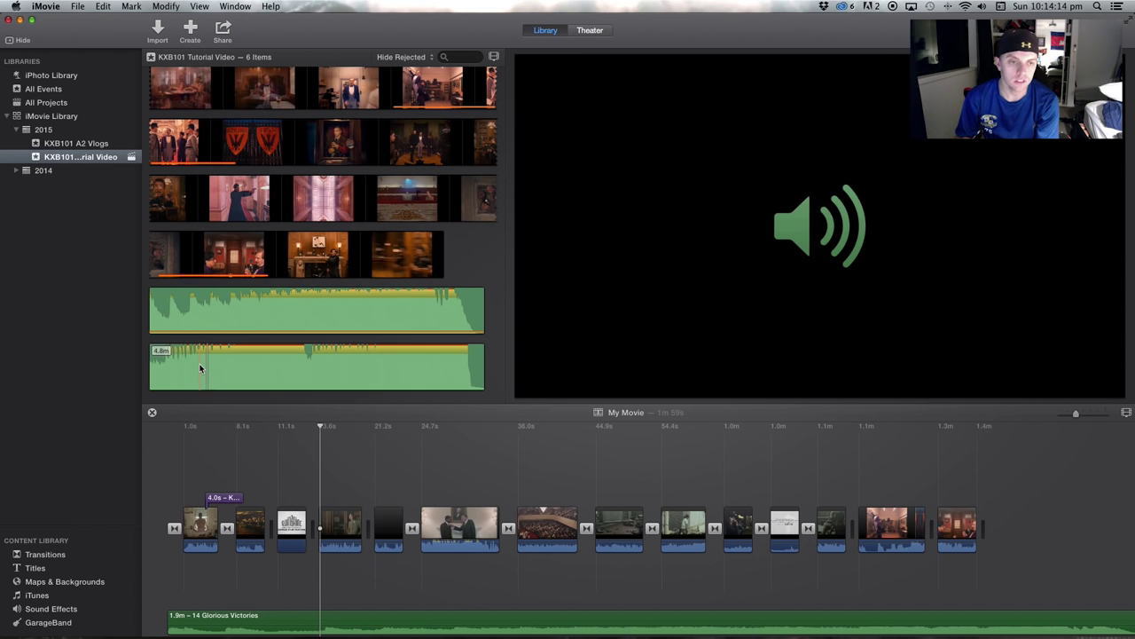
mouse_move(200, 368)
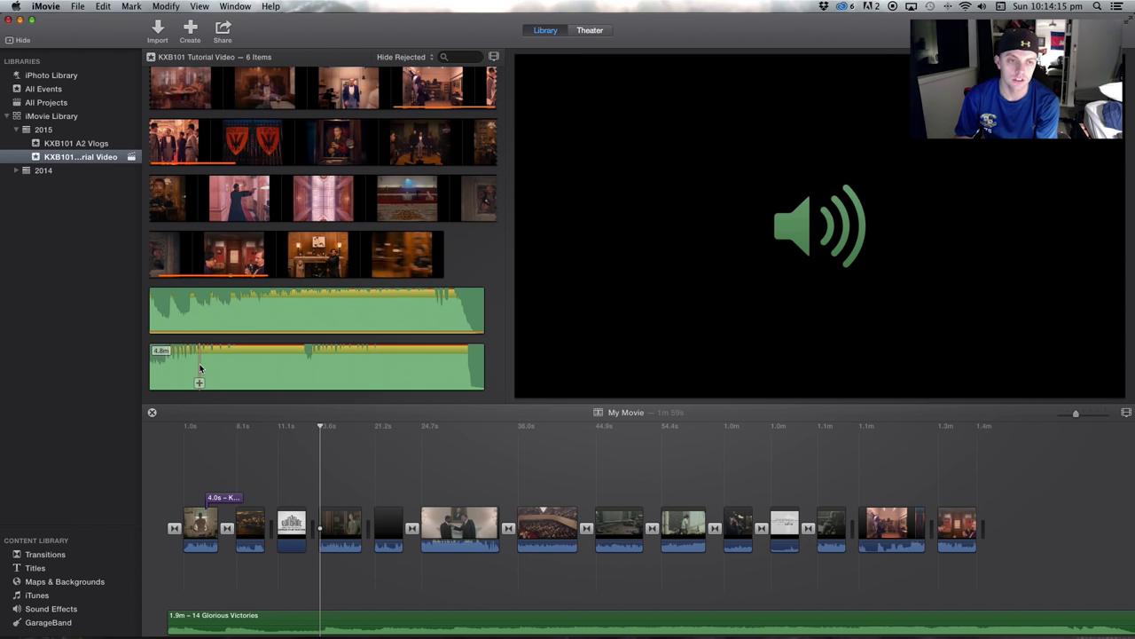
click(458, 369)
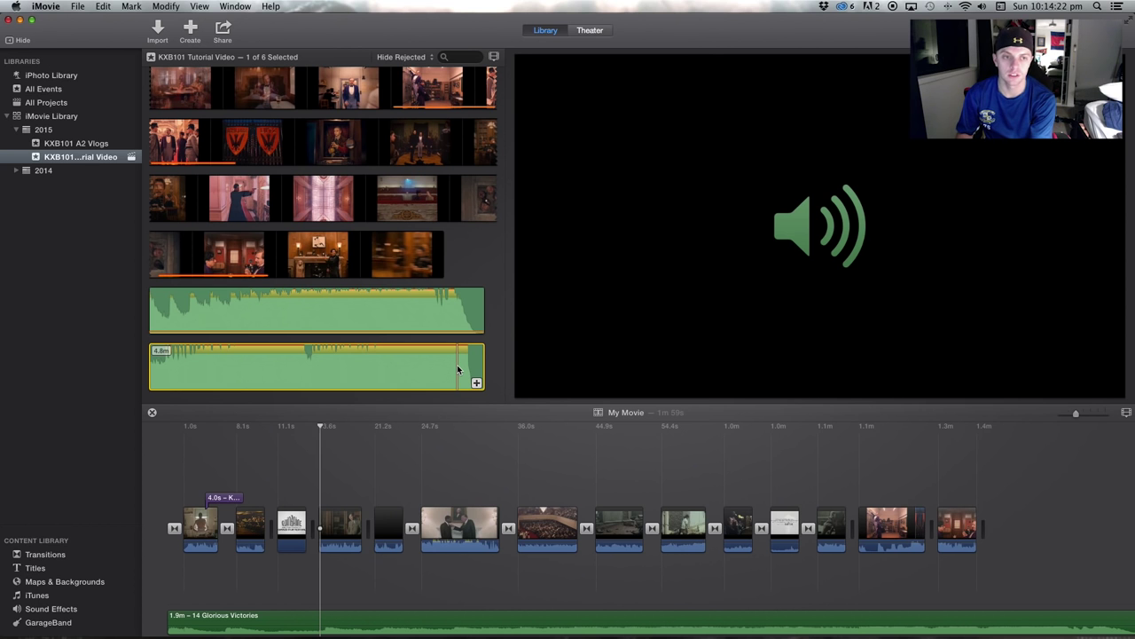
key(Delete)
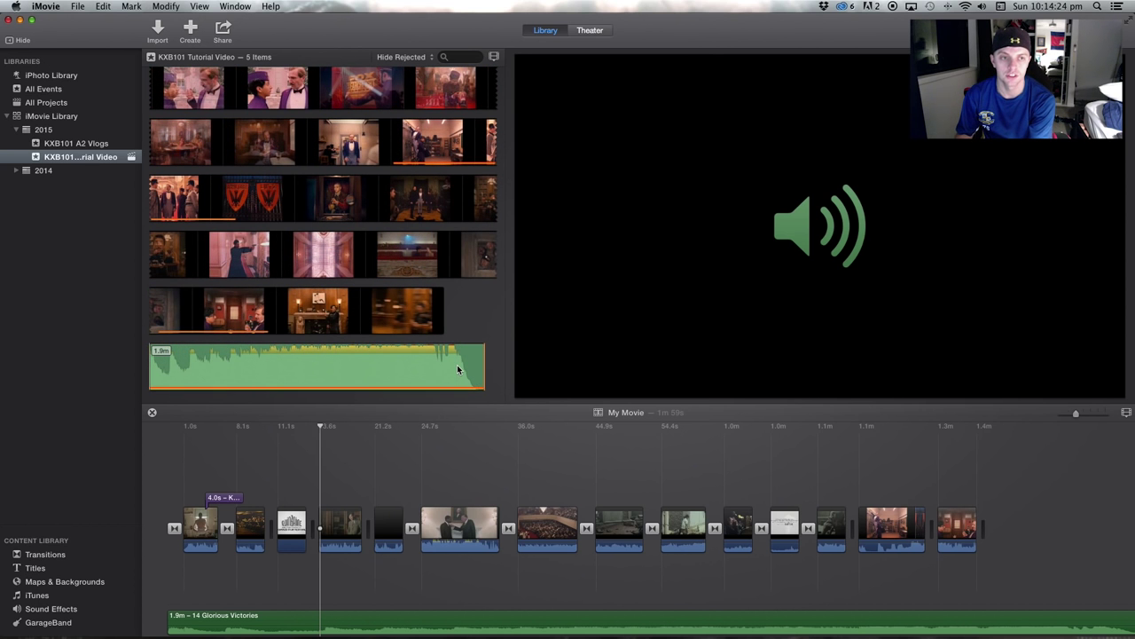
scroll(457, 369, down, 1)
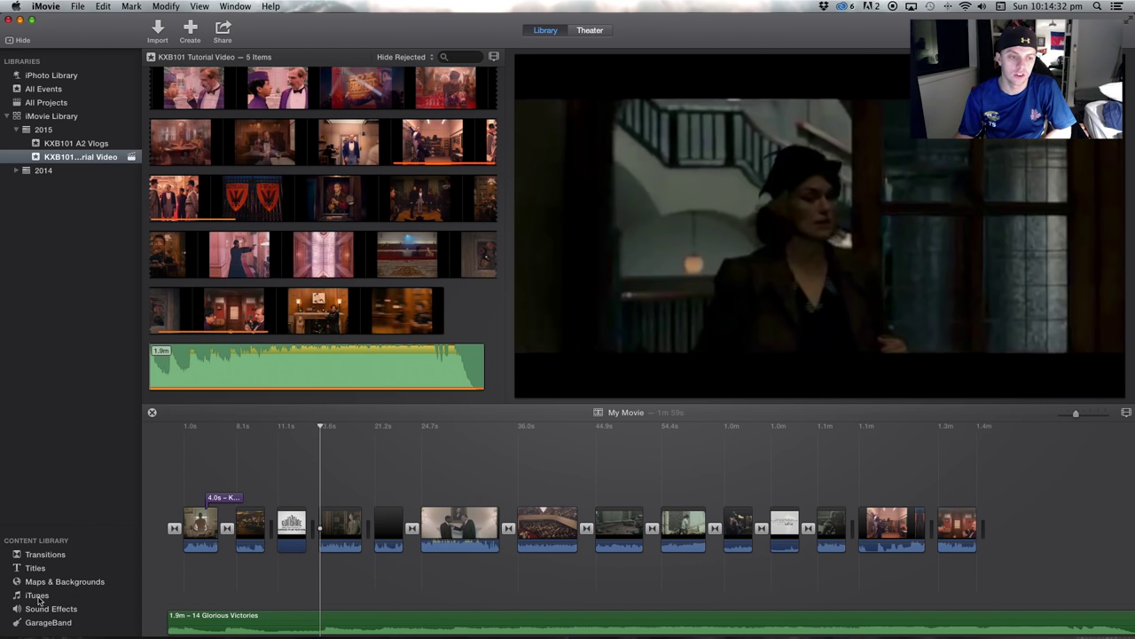
- Browse the songs in the iTunes library and preview Vance Joy's Wasted Time (Lost Kings Remix)
click(39, 596)
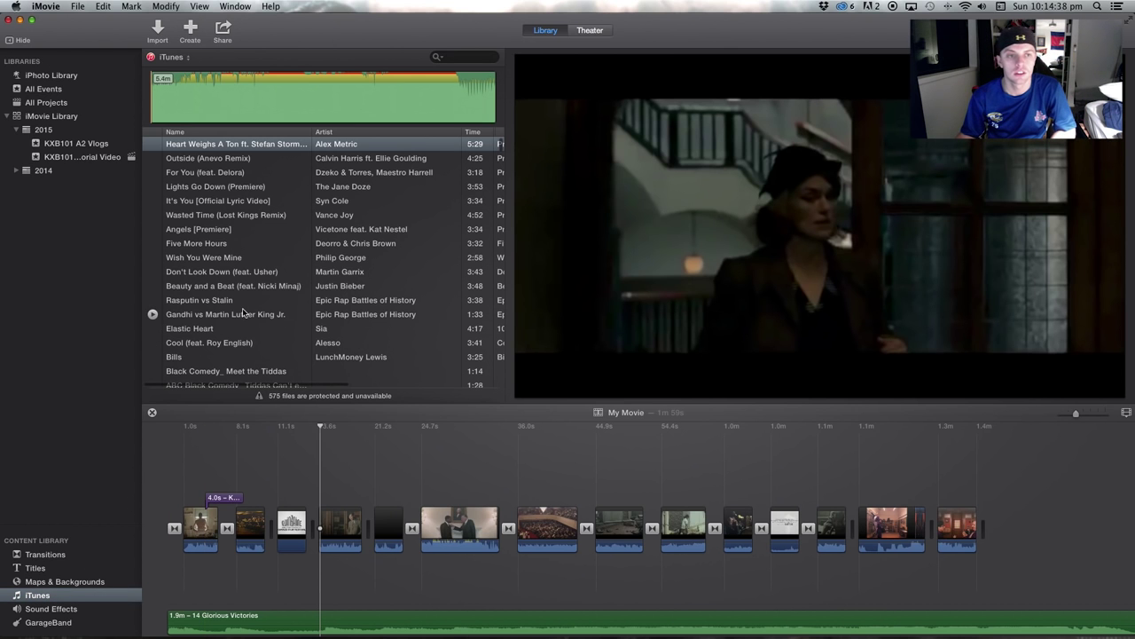
scroll(221, 266, down, 4)
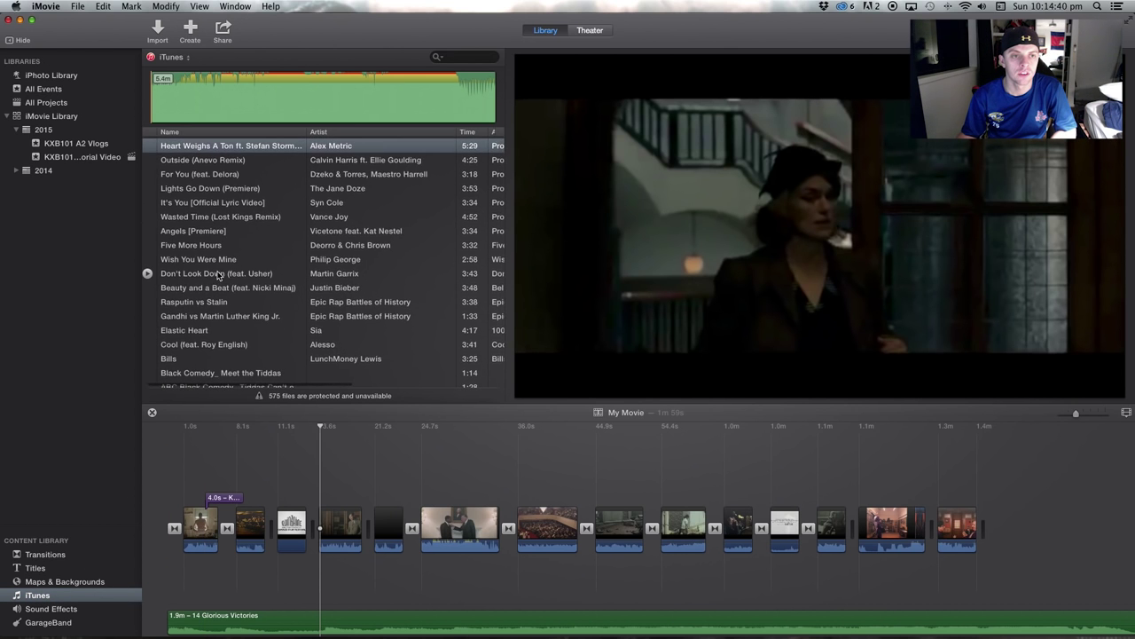
scroll(218, 275, down, 5)
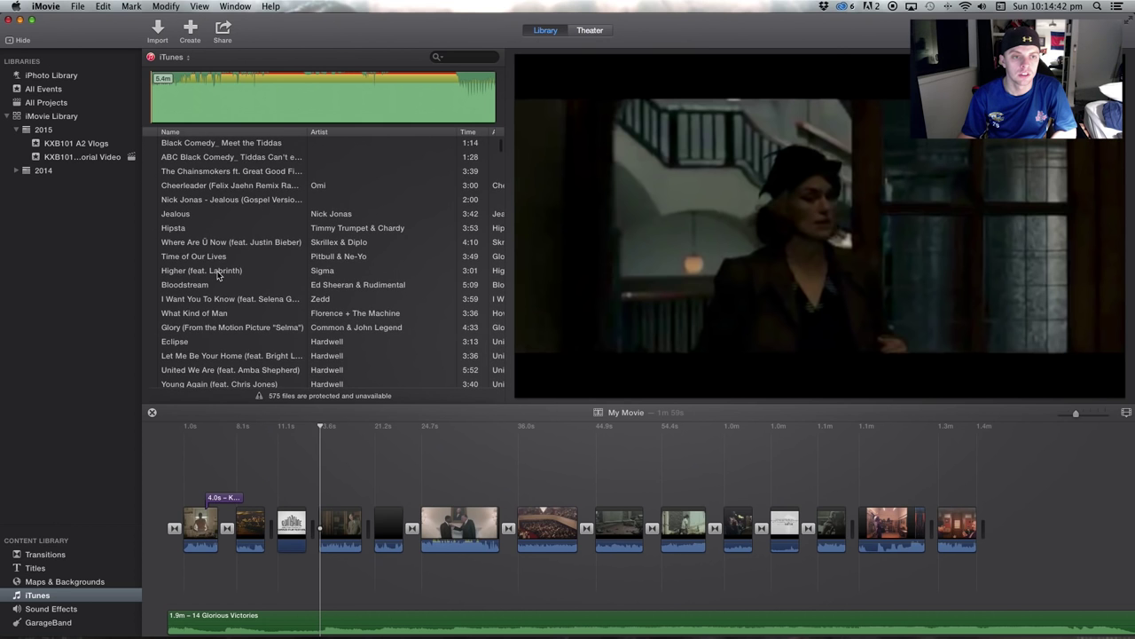
scroll(219, 276, up, 5)
scroll(218, 274, up, 3)
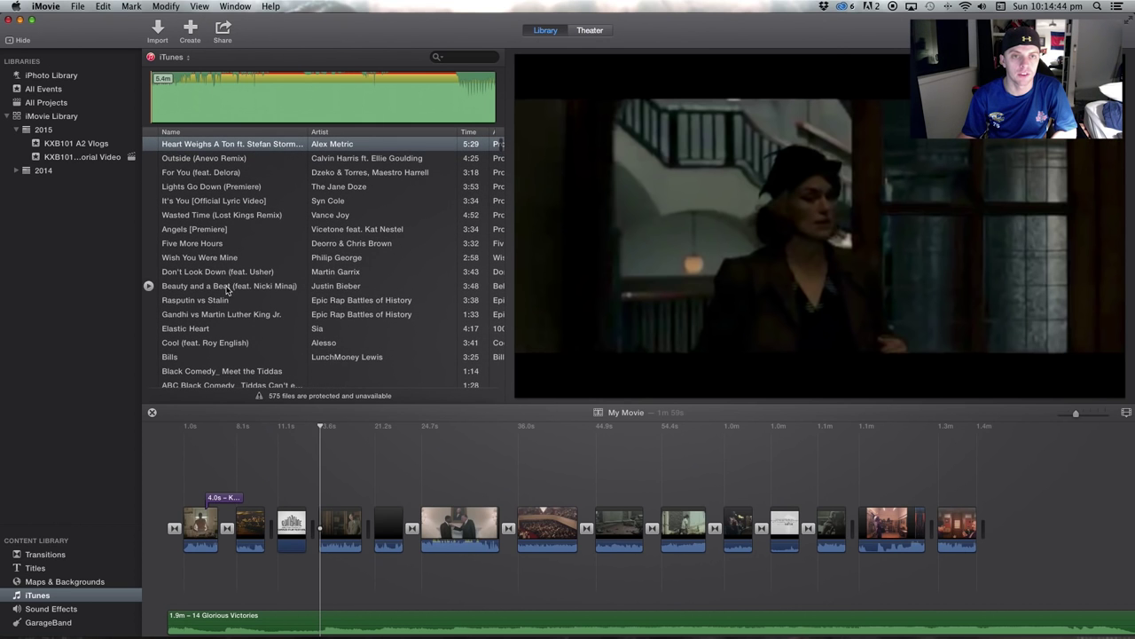
scroll(205, 336, down, 1)
scroll(208, 318, up, 2)
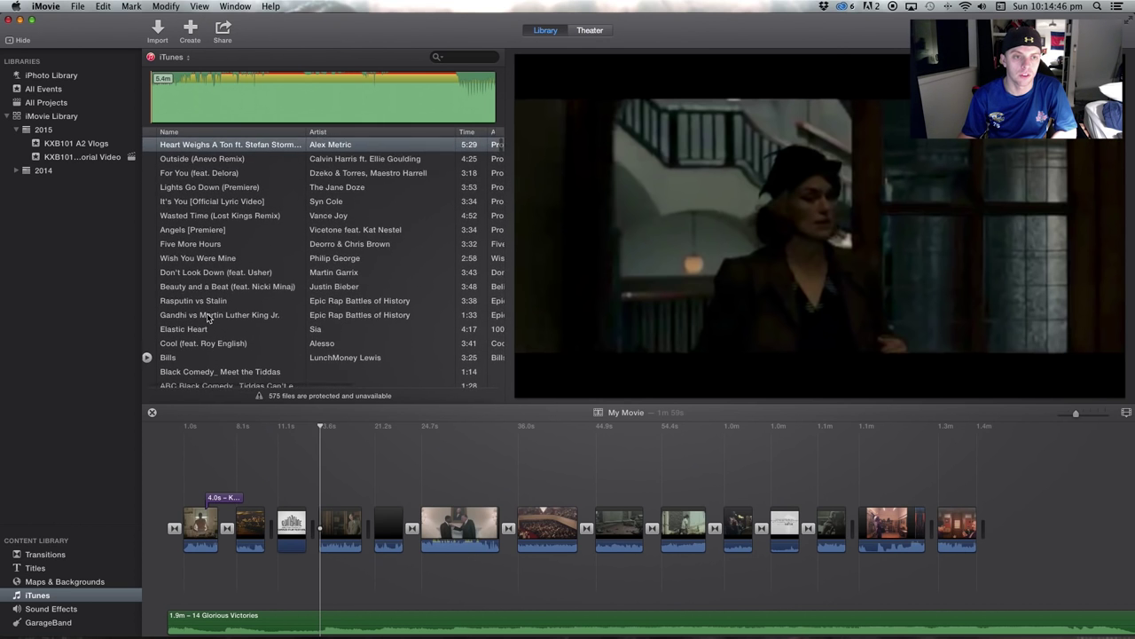
click(218, 214)
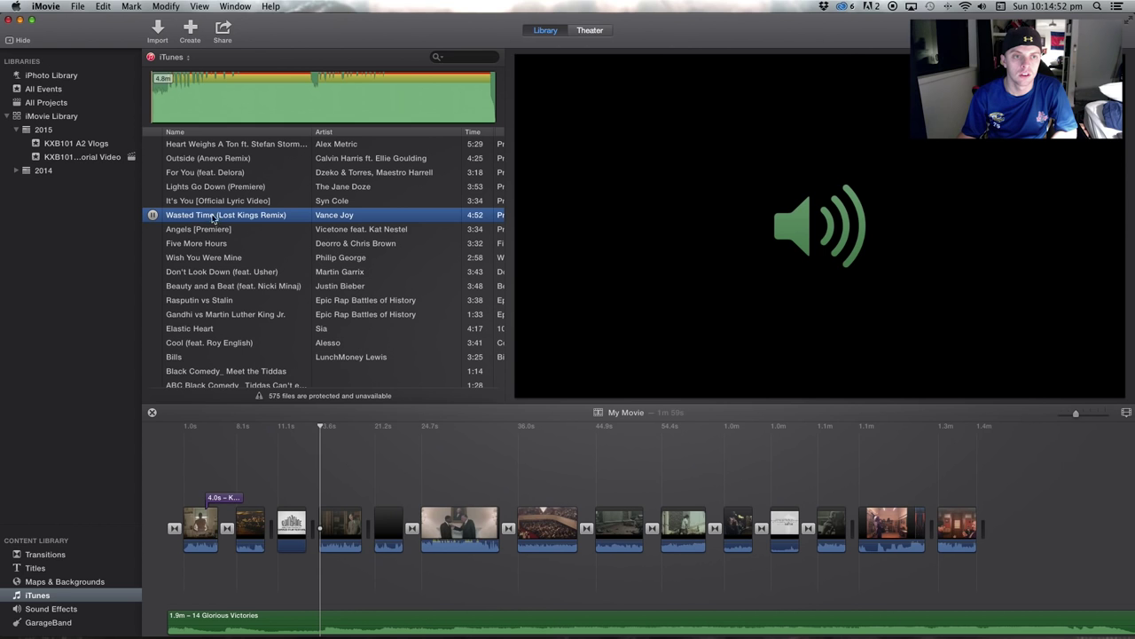
click(153, 218)
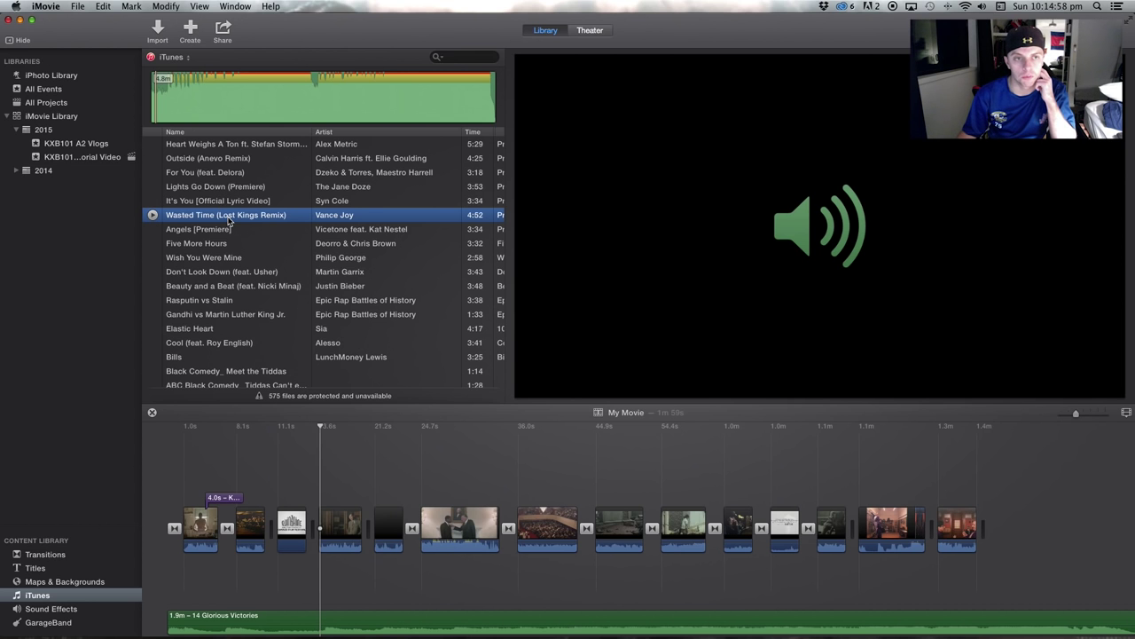
drag(229, 217, 188, 197)
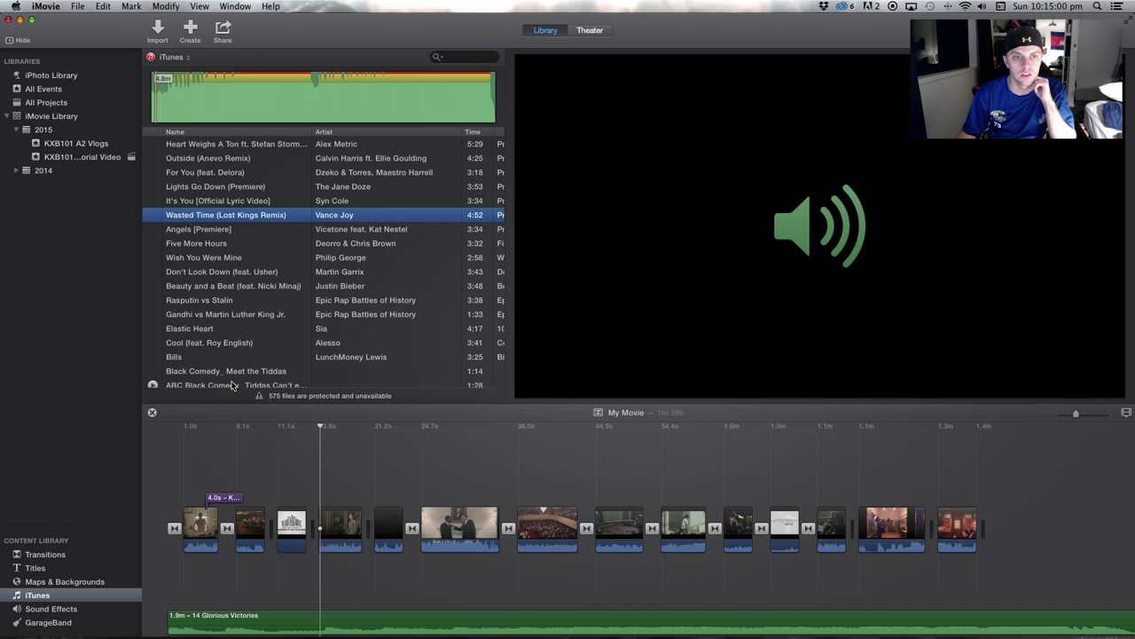
- Preview the Alarm and Cartoon Tumble Down sound effects, and view the GarageBand library
click(52, 609)
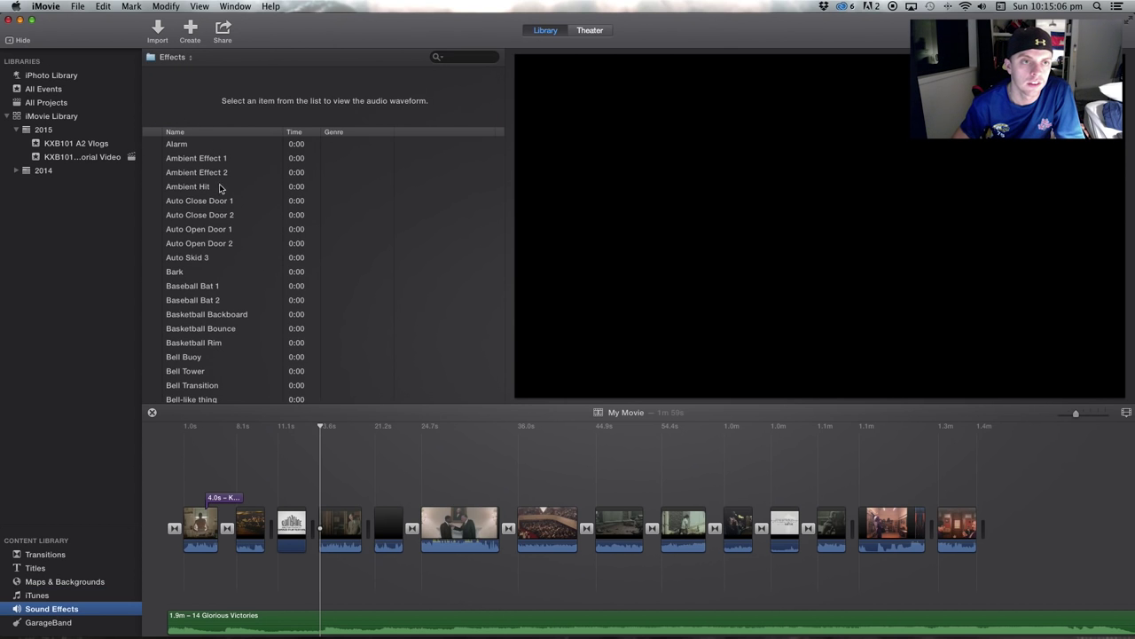
click(200, 145)
click(153, 144)
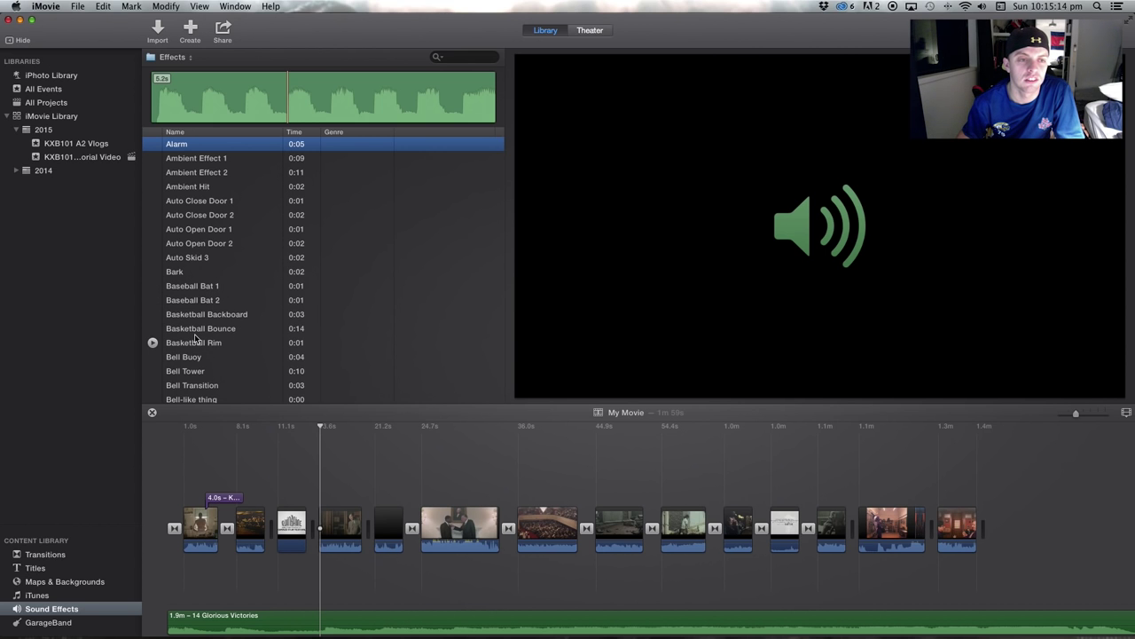
scroll(204, 299, down, 5)
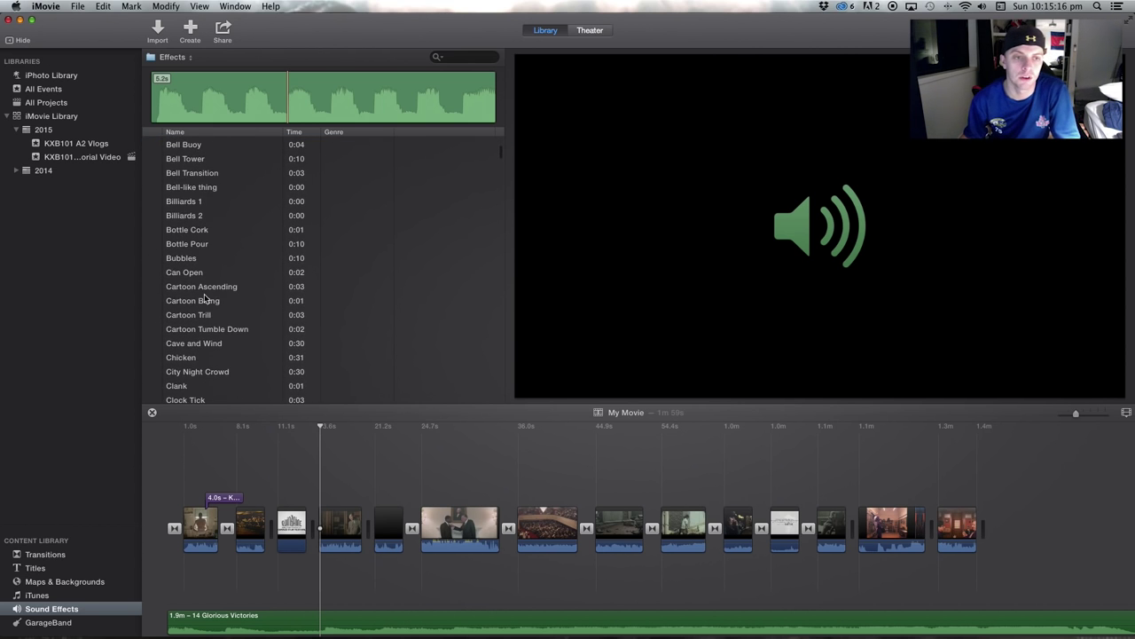
scroll(204, 300, down, 1)
click(153, 291)
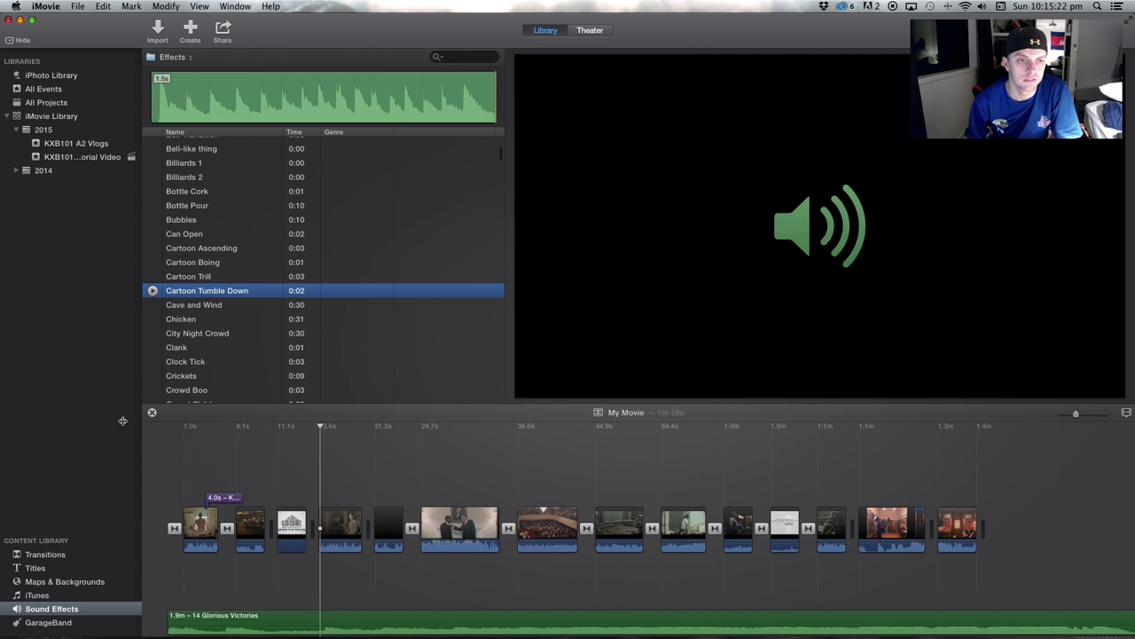
click(47, 623)
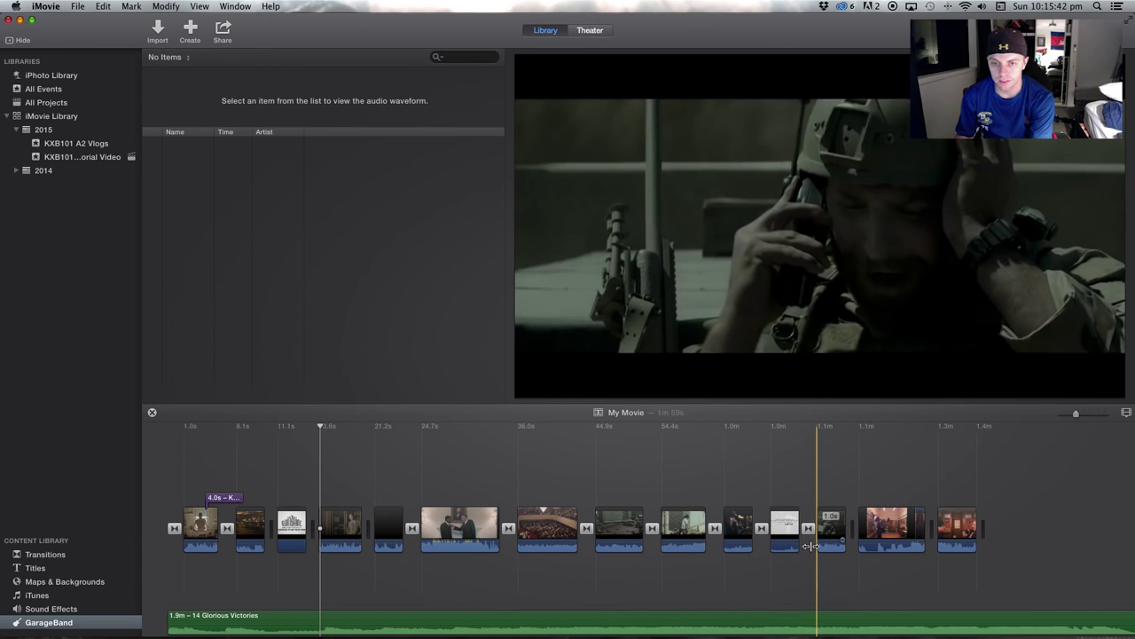
- Play the movie from the beginning into the fourth clip to check the audio mix
click(161, 555)
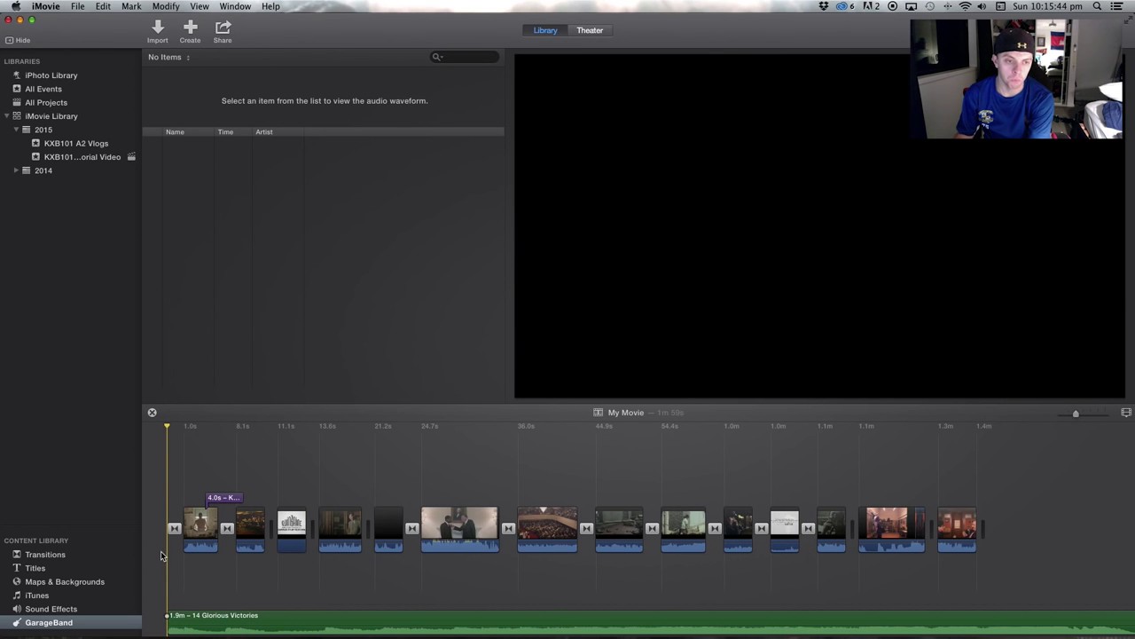
key(space)
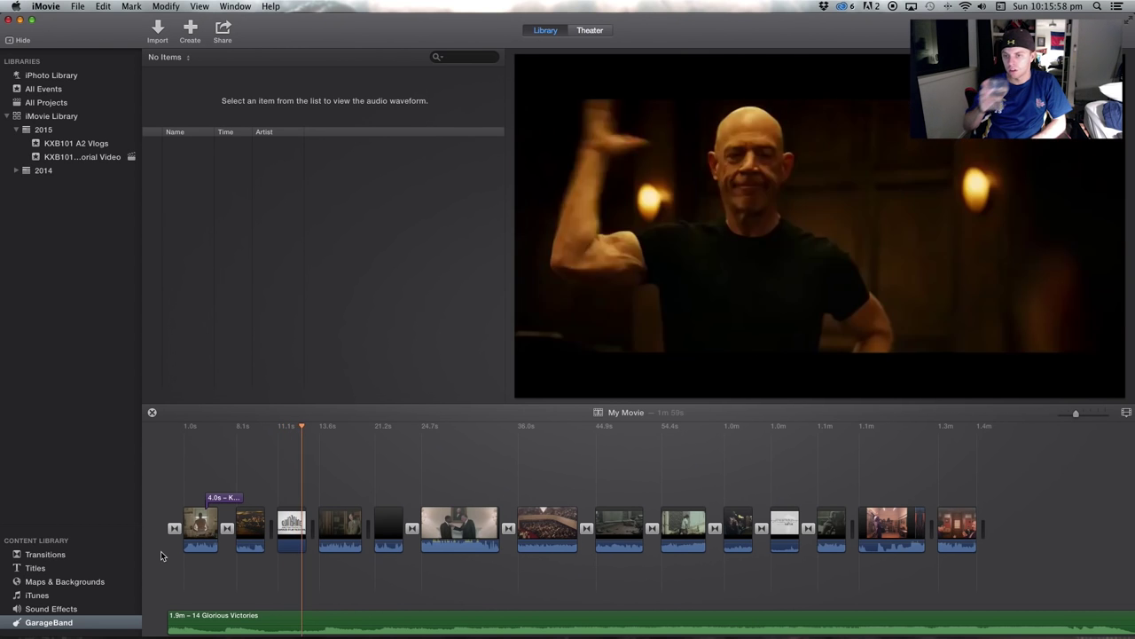
key(space)
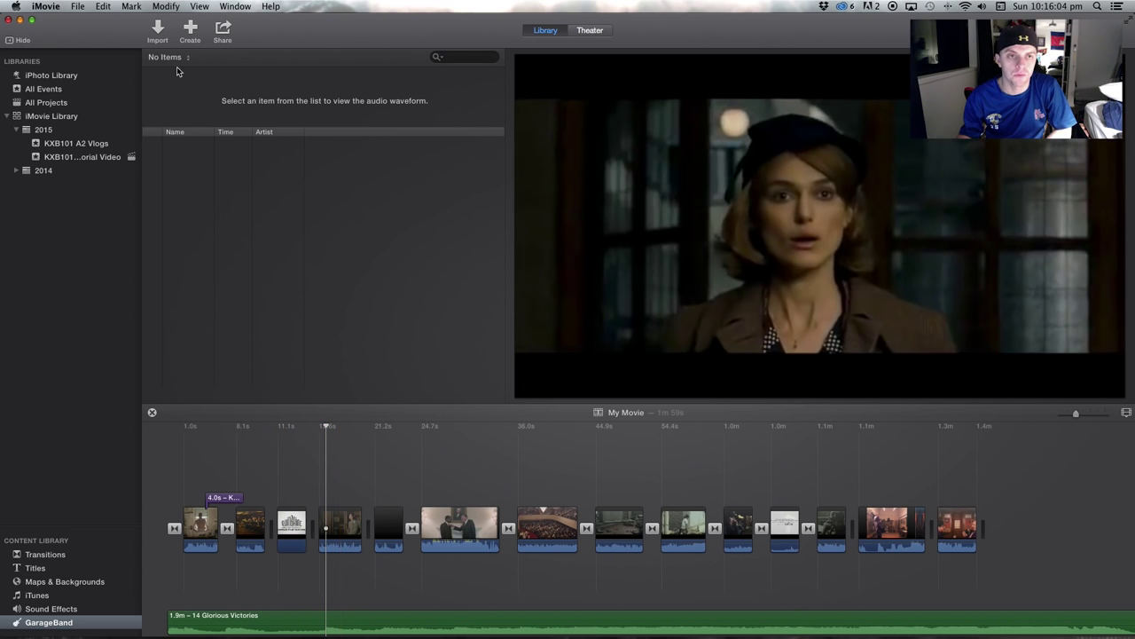
- Try trimming the 14 Glorious Victories track's end to match the last clip, and extend it back to its full 1.9 minutes
click(79, 157)
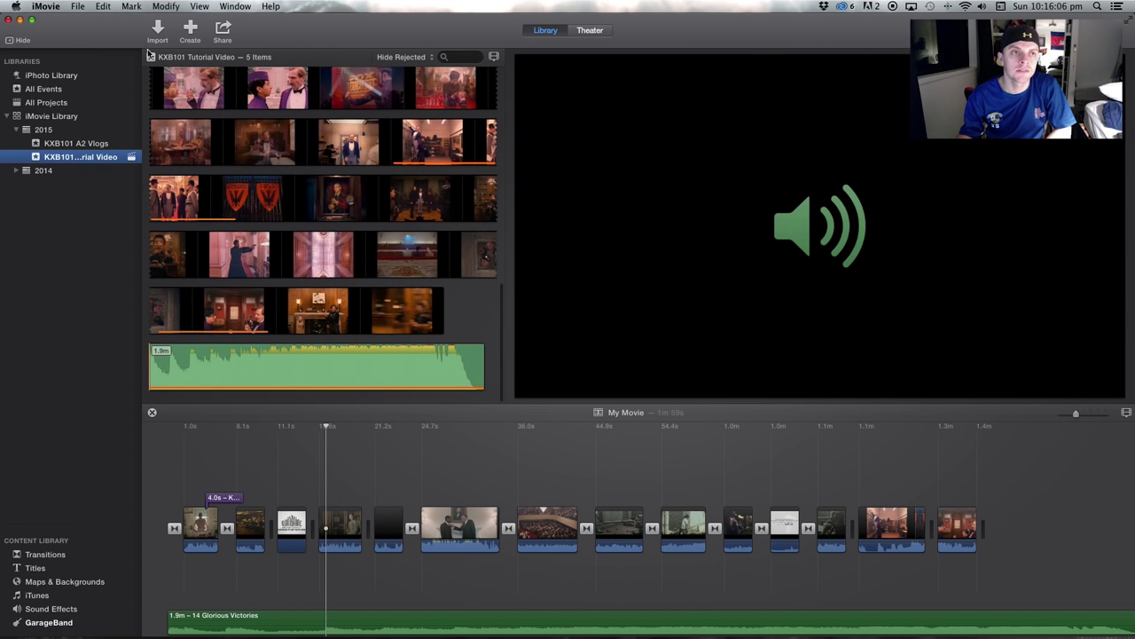
click(240, 173)
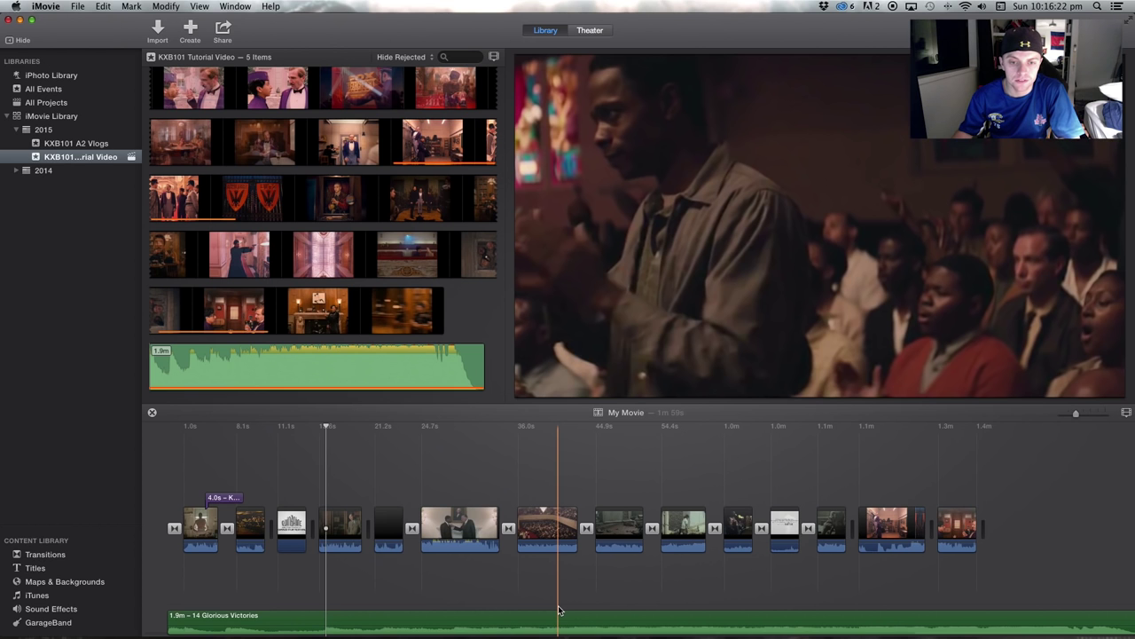
scroll(559, 610, right, 2)
scroll(559, 610, right, 2)
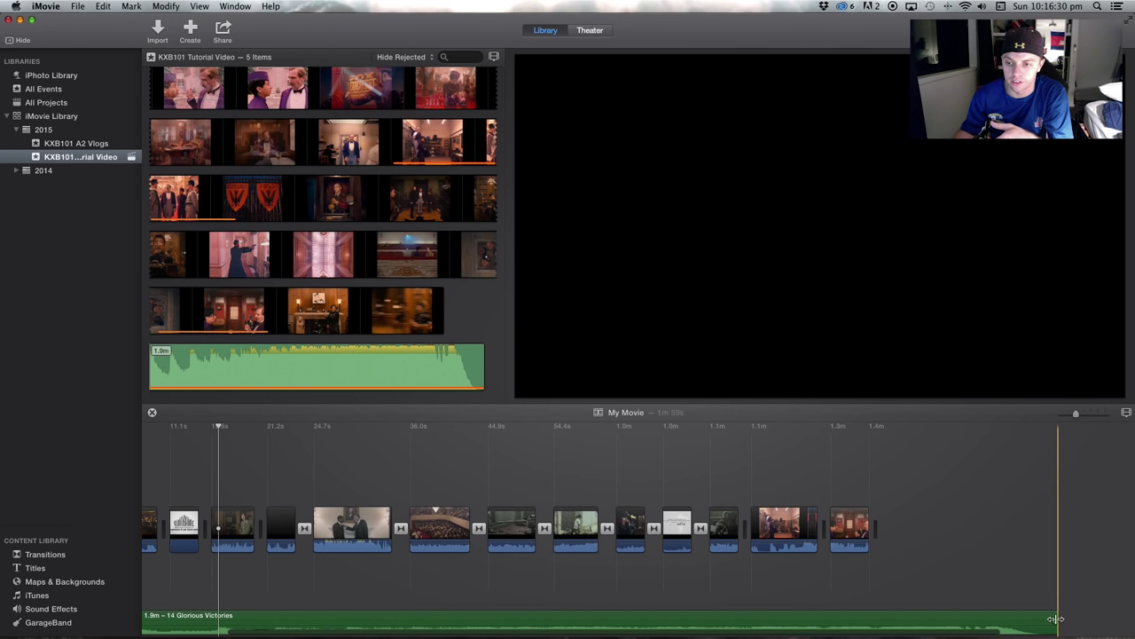
drag(1057, 614, 873, 600)
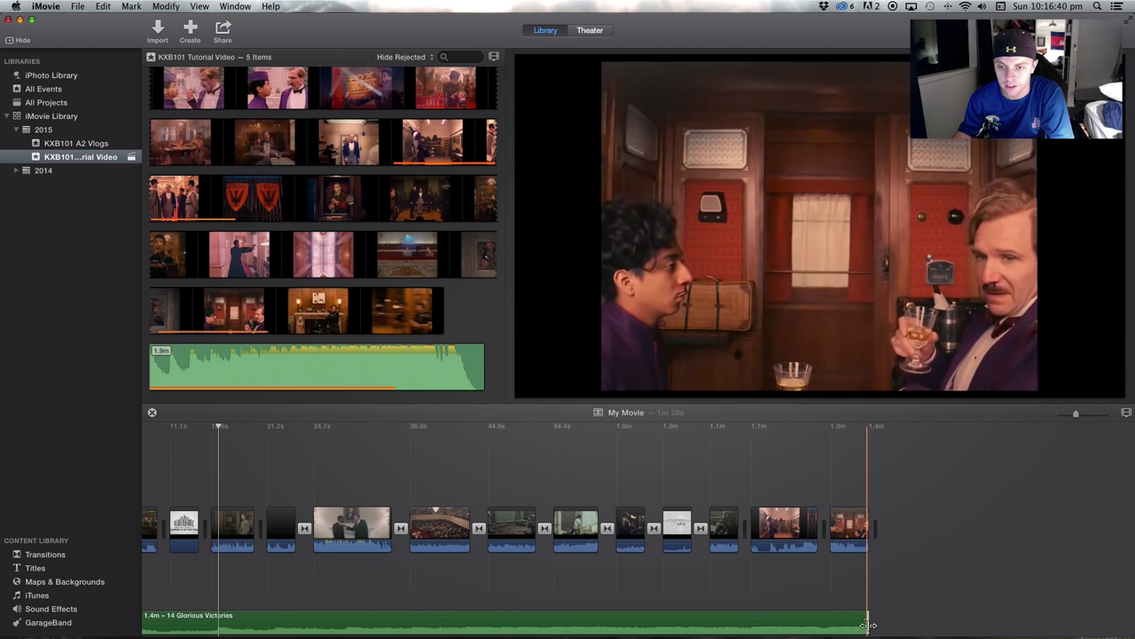
drag(869, 625, 1059, 626)
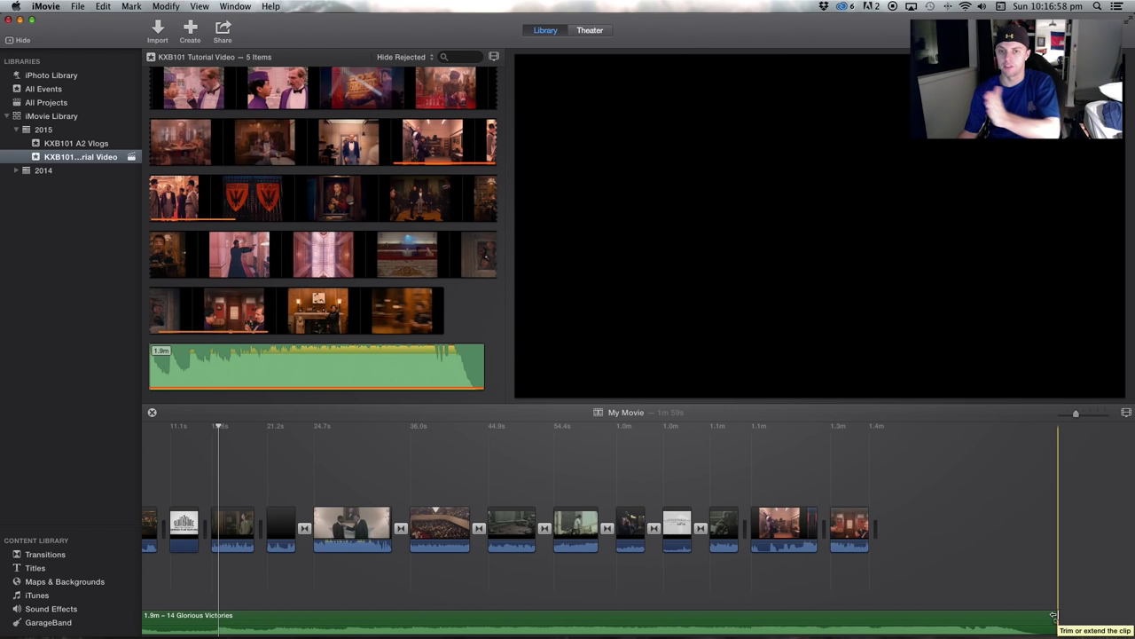
- Trim the end of the 14 Glorious Victories track to line up with the end of the last clip
drag(1054, 614, 879, 596)
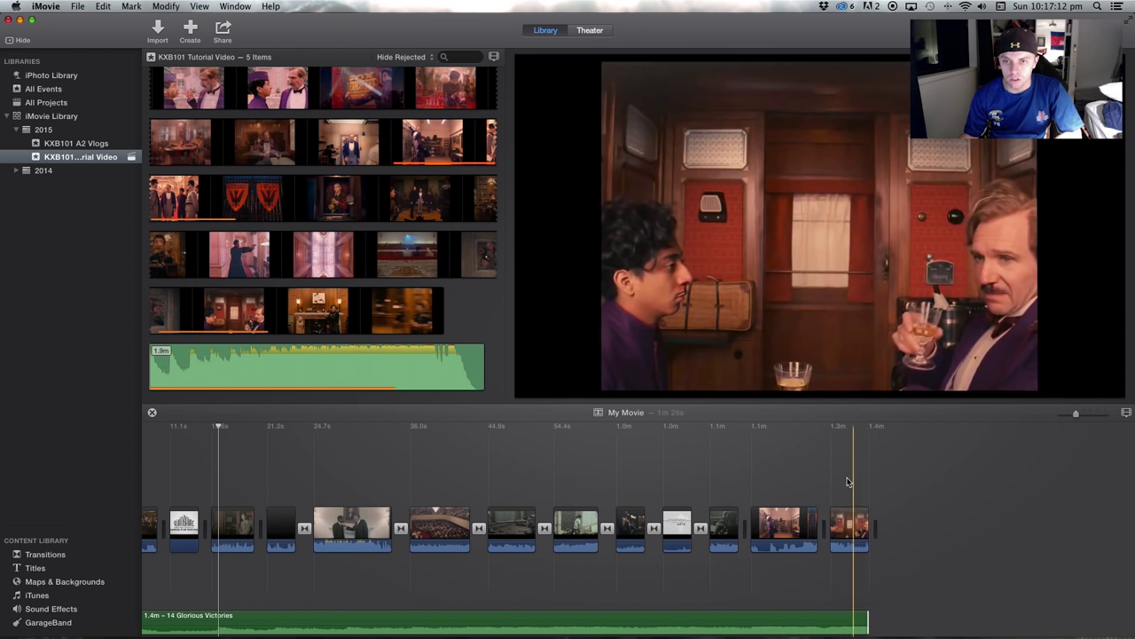
- View the YouTube sharing settings for the movie and close them without publishing
click(223, 32)
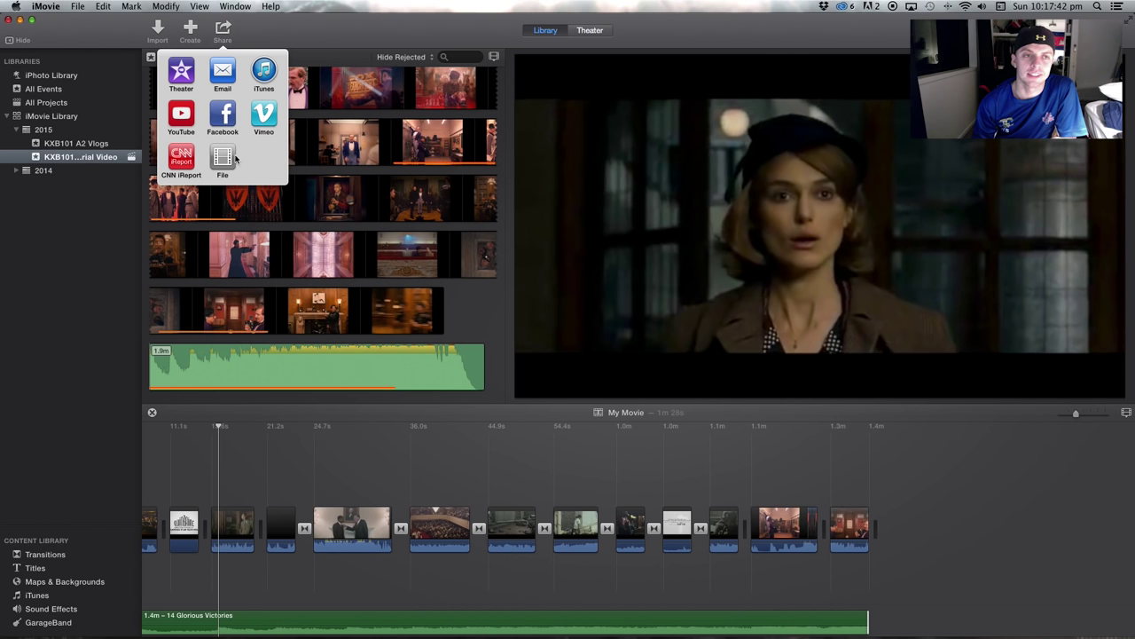
click(183, 118)
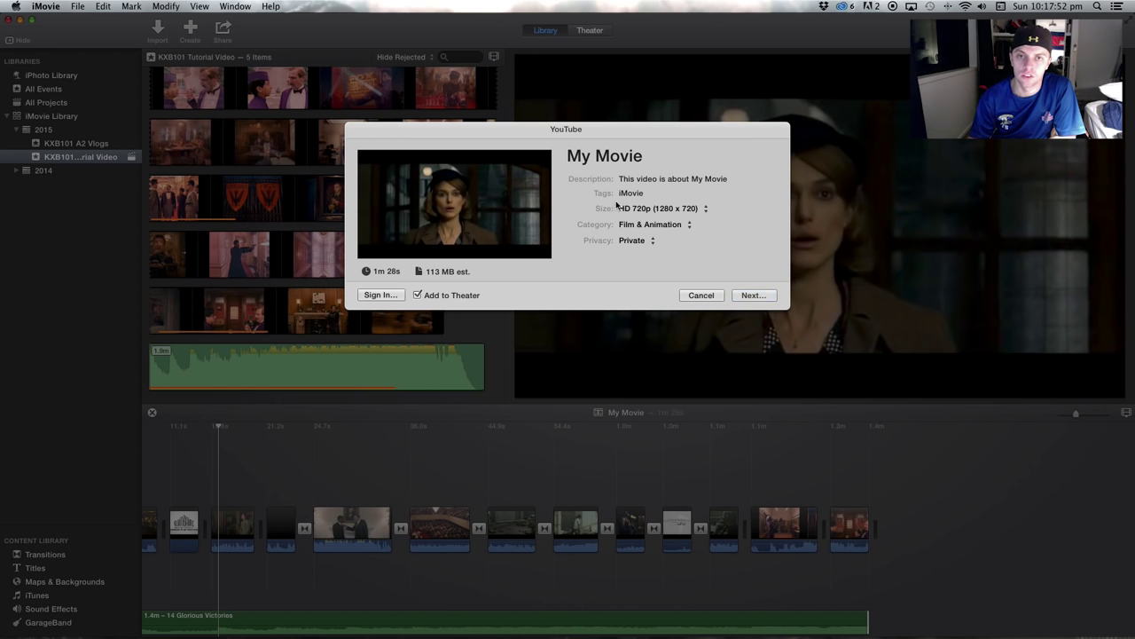
click(701, 296)
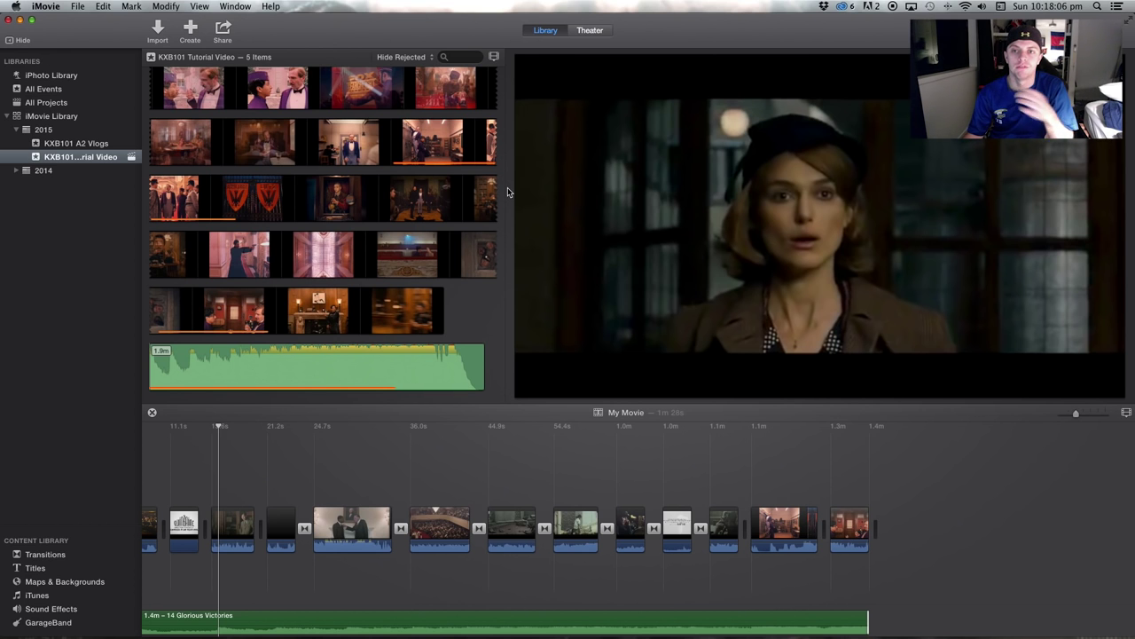
- Set up a file export of the movie titled KXB101 Vlog #1 at HD 720P (1280 x 720)
click(223, 40)
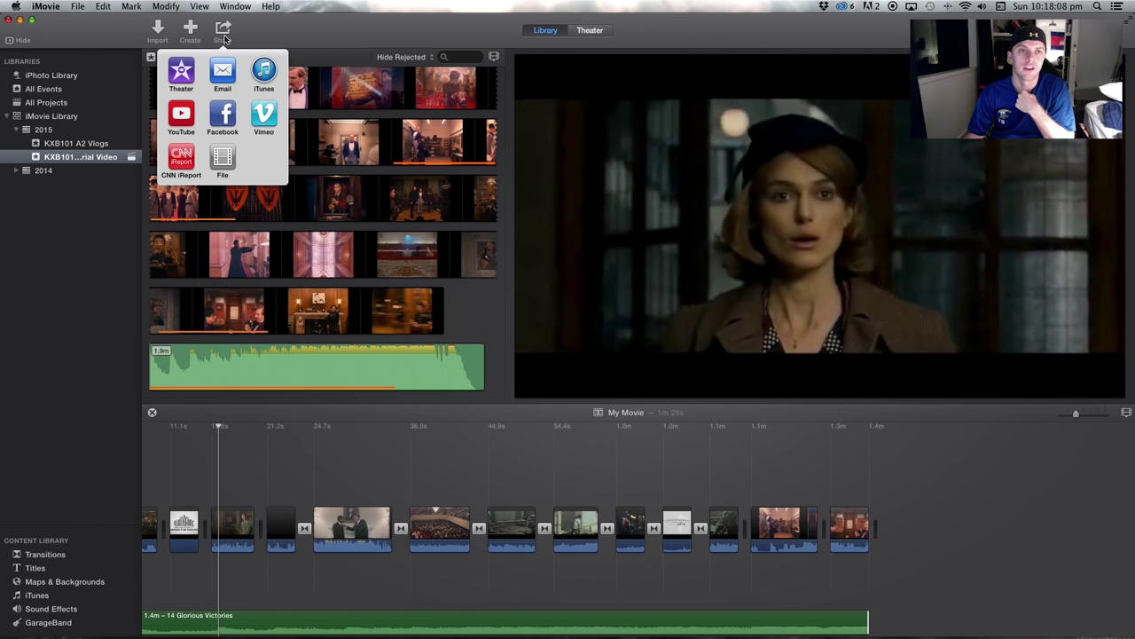
click(223, 158)
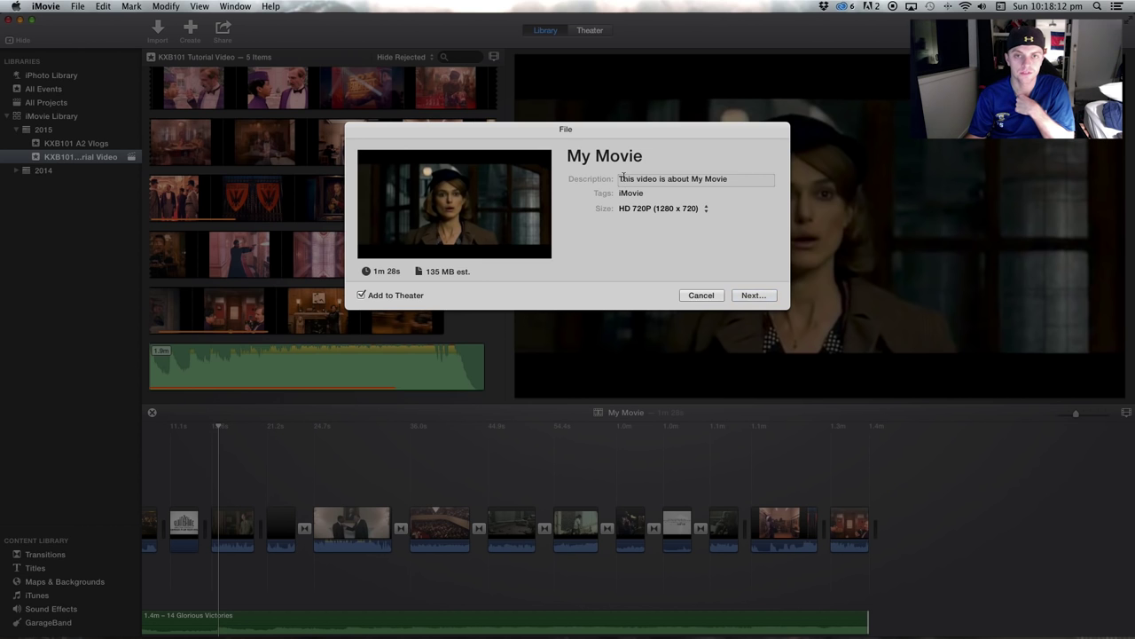
click(601, 156)
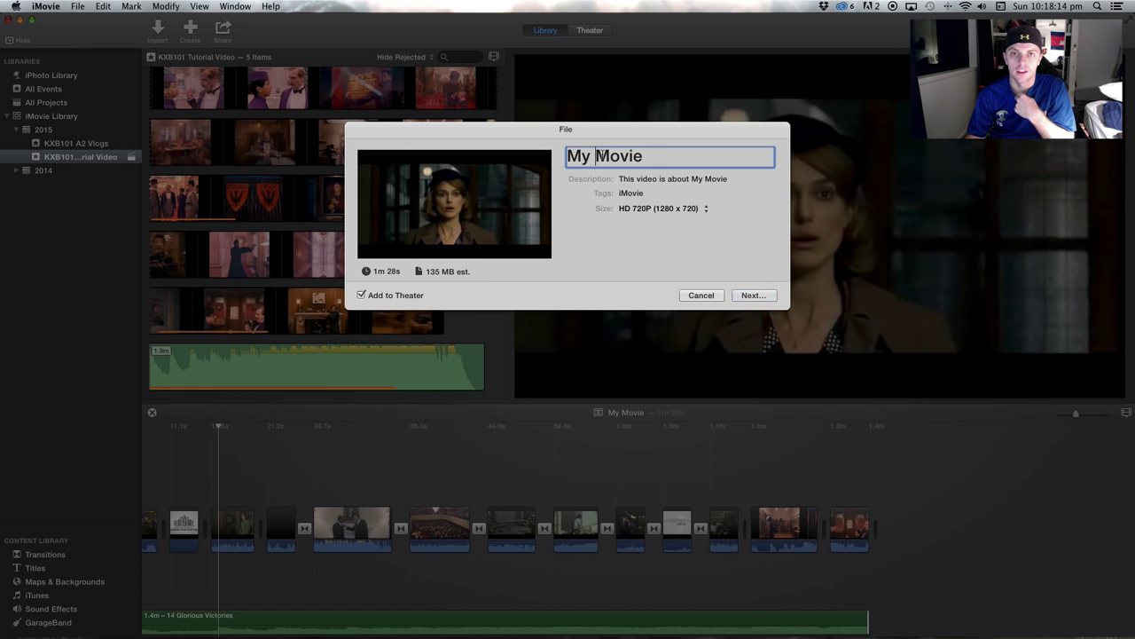
text(KXB)
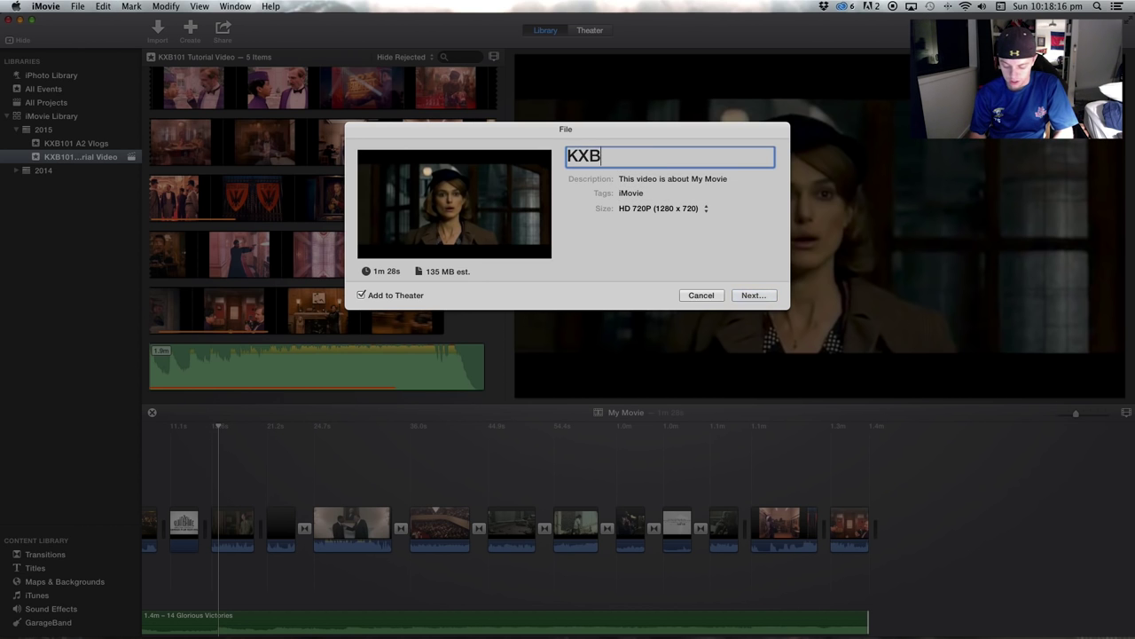
text(101 Vlog #1)
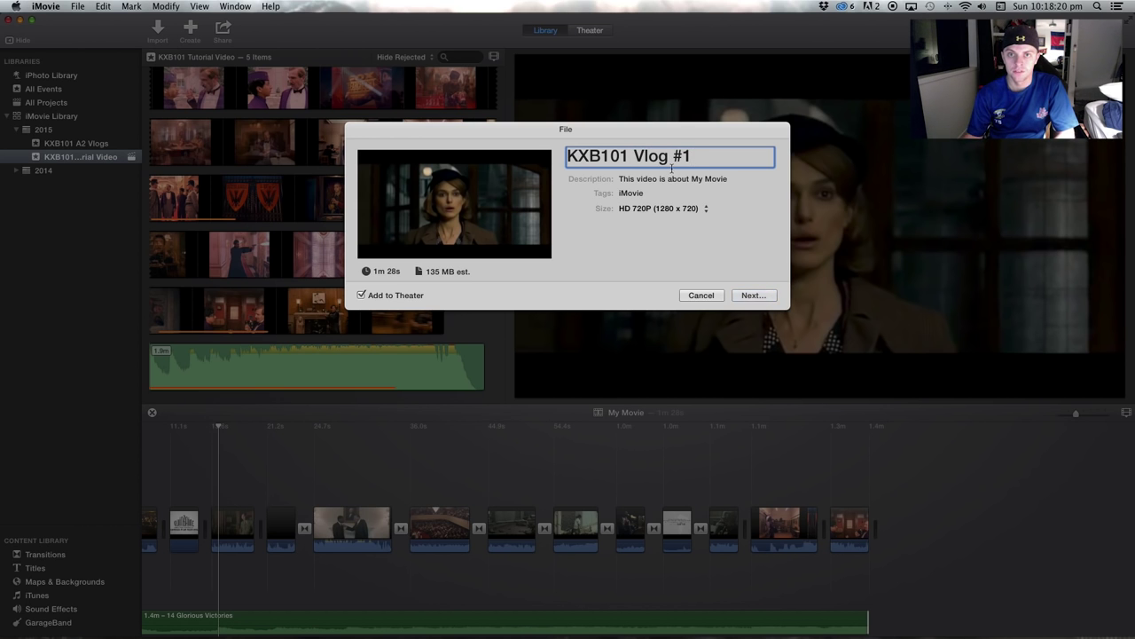
click(691, 210)
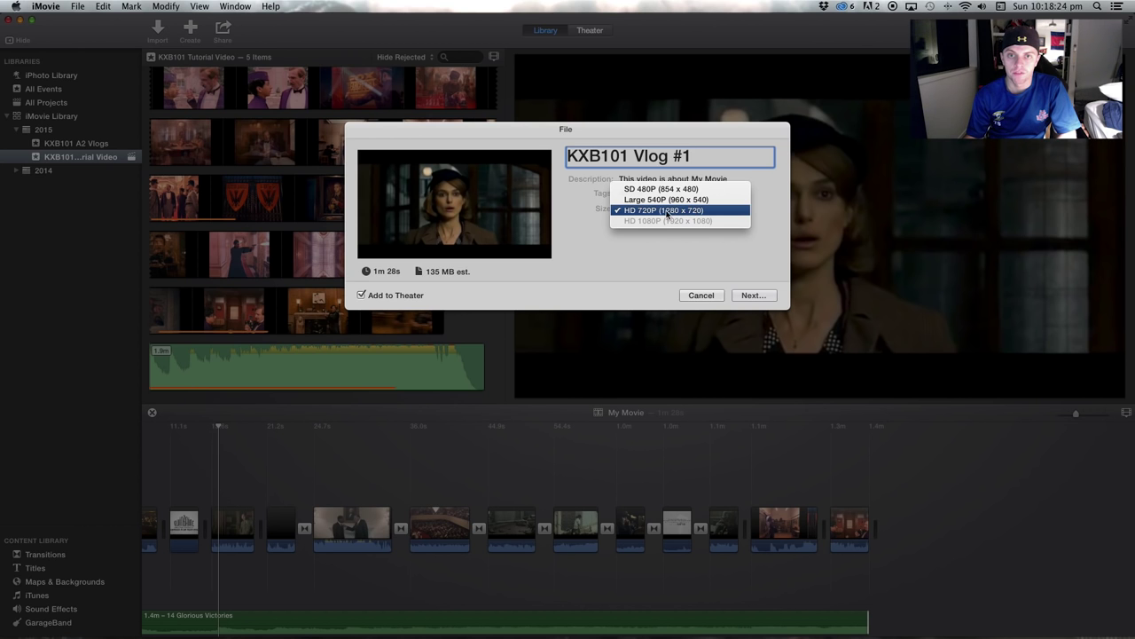
click(656, 211)
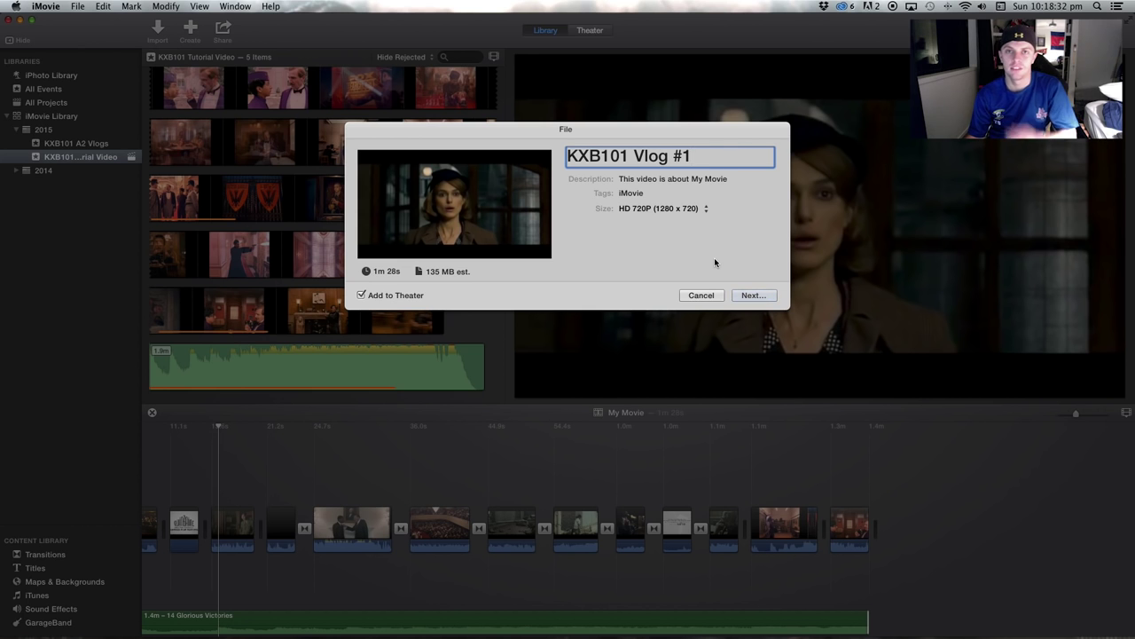
- Save the exported movie file to the Desktop as KXB101 Vlog #1
click(750, 293)
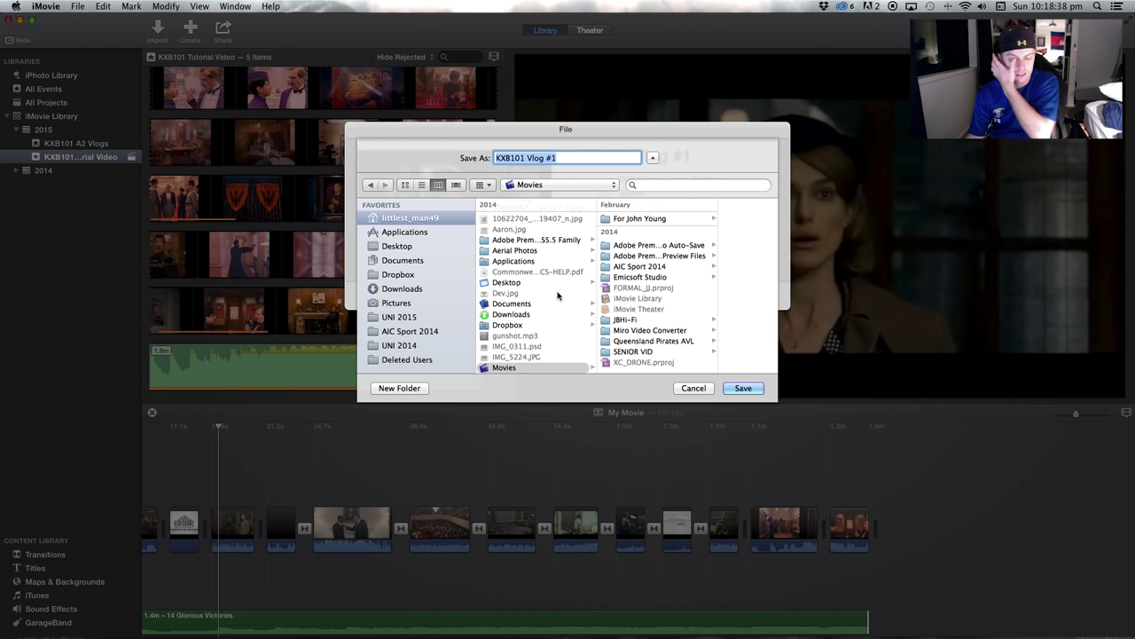
click(397, 246)
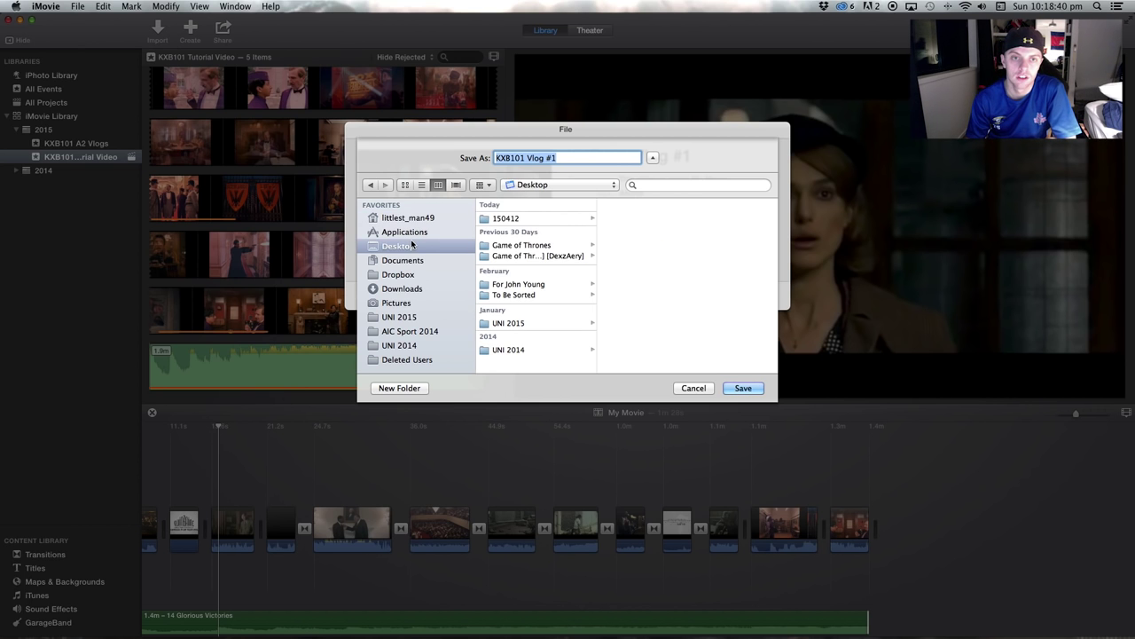
click(739, 388)
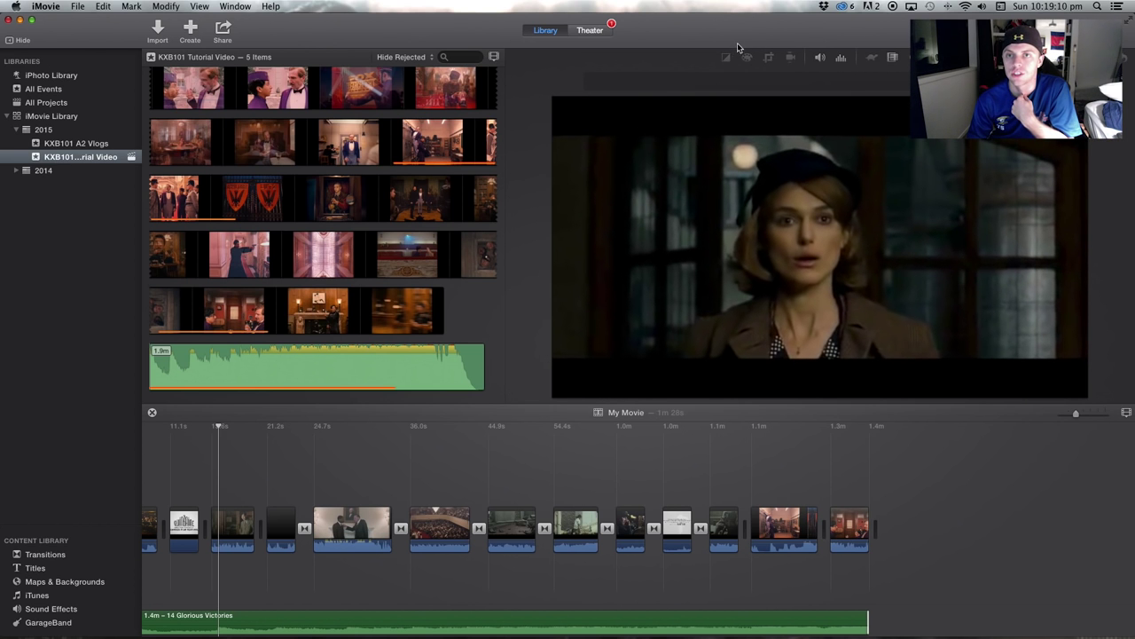
- Look at the White Balance option for the sniper clip and slightly adjust the clip's color saturation
click(578, 522)
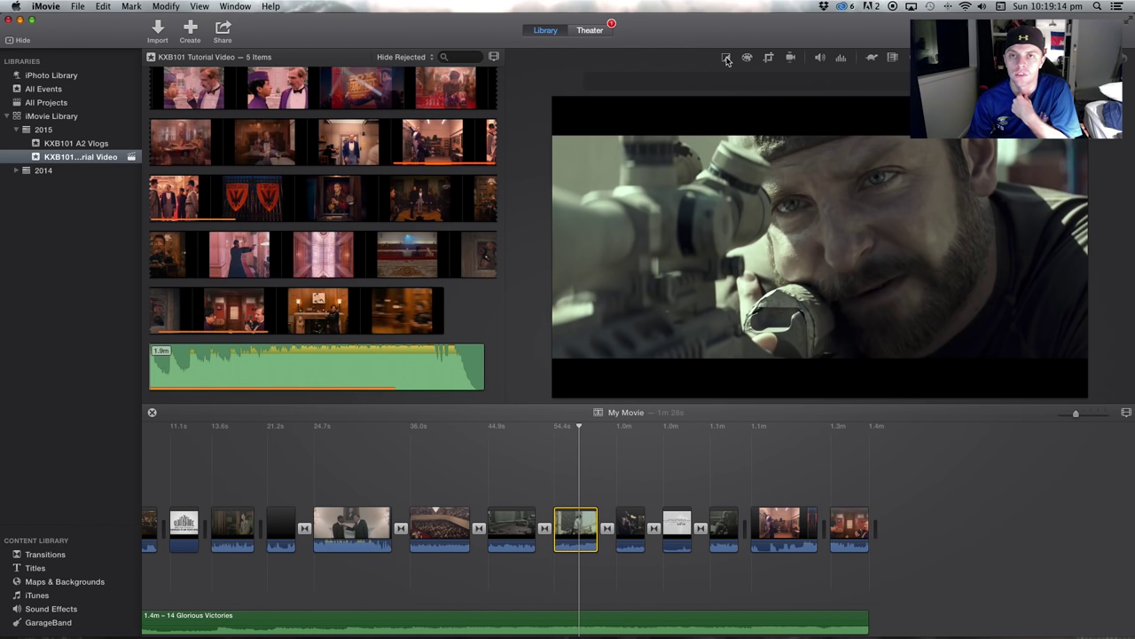
click(726, 58)
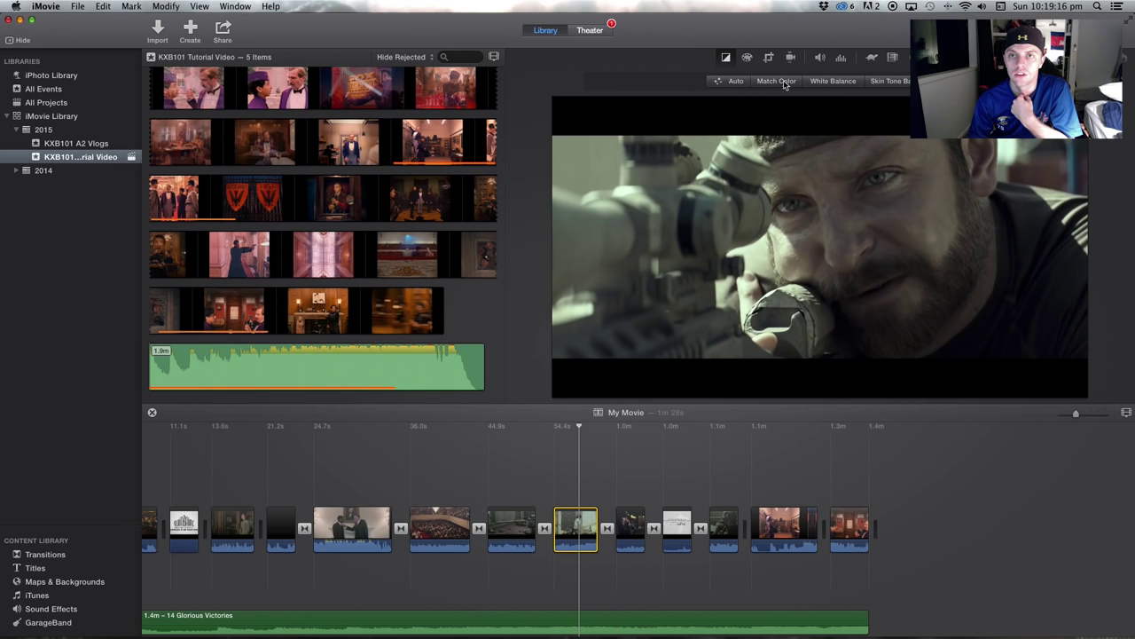
click(836, 82)
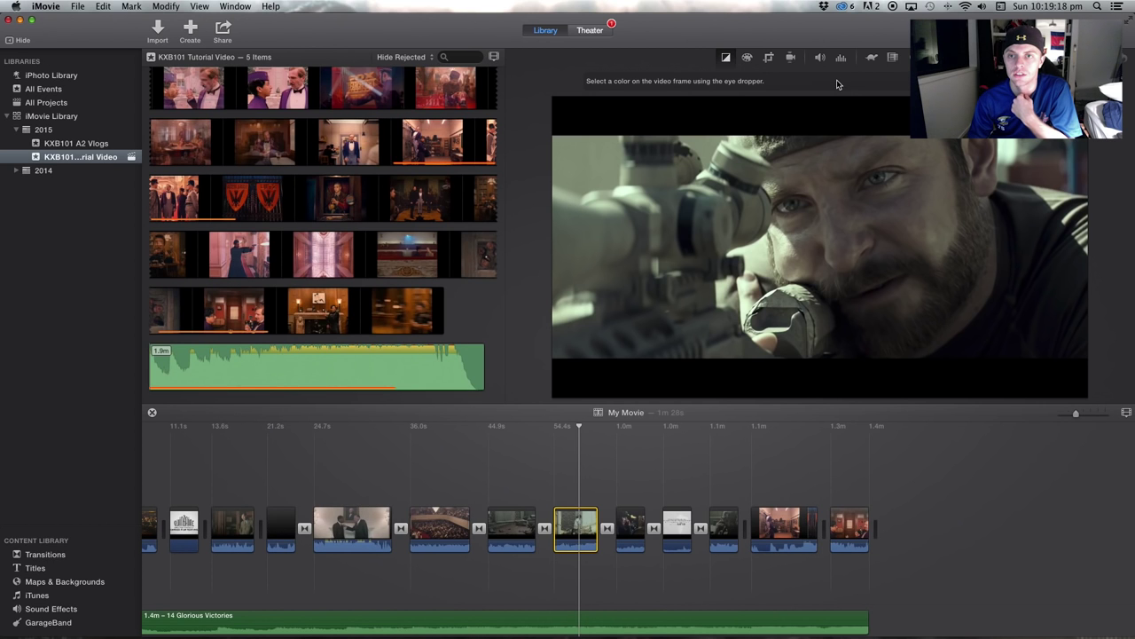
click(749, 59)
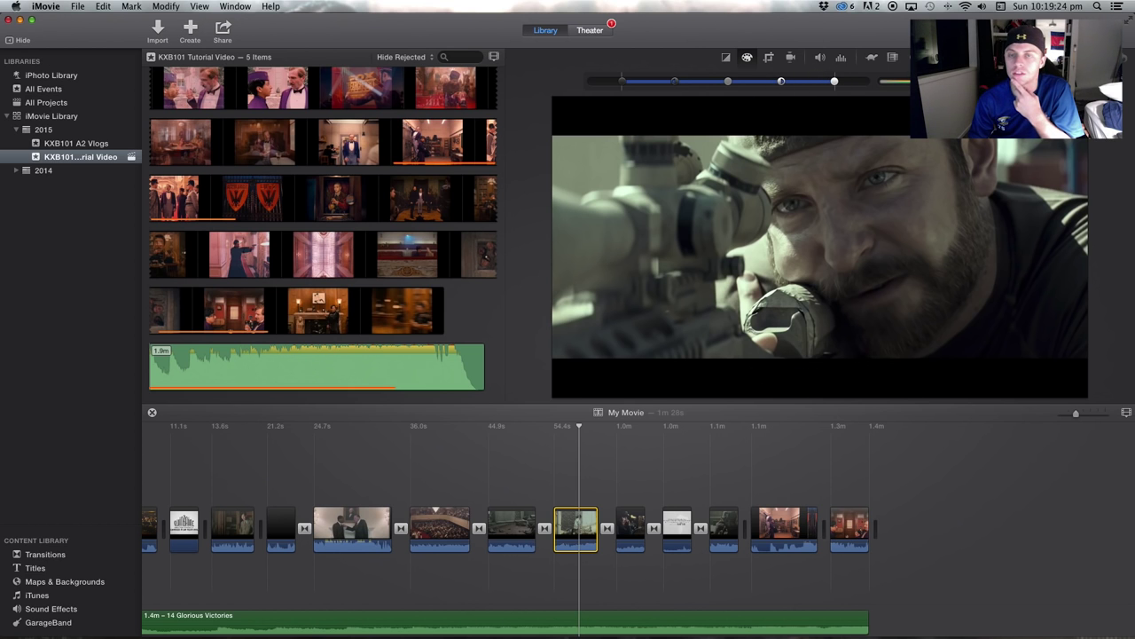
mouse_move(766, 131)
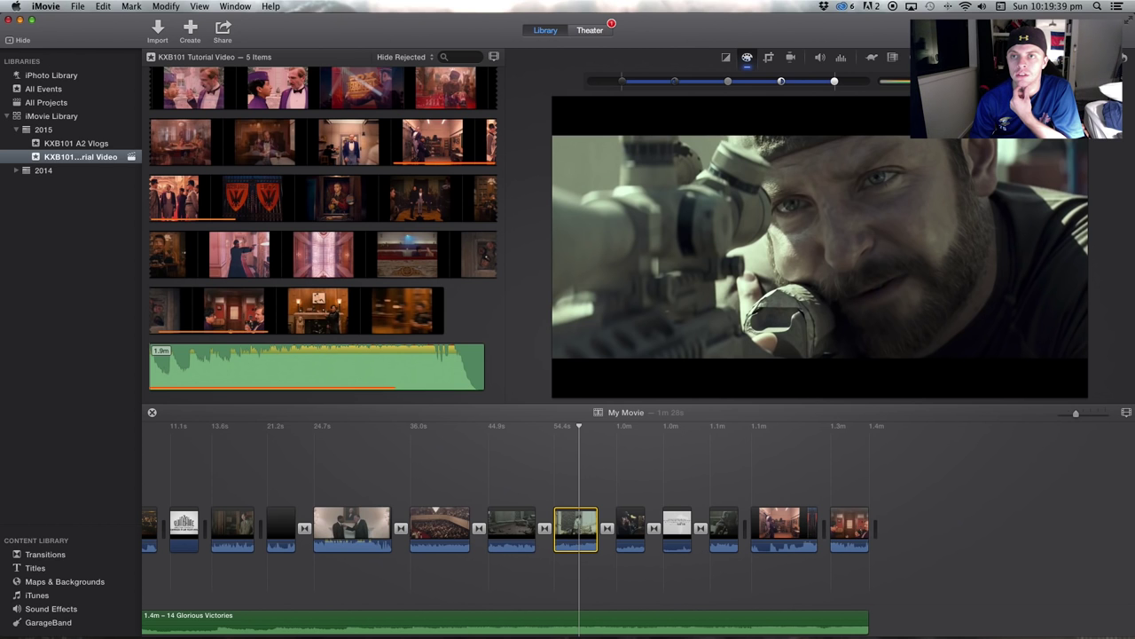
mouse_move(909, 84)
mouse_down()
mouse_move(882, 85)
mouse_move(905, 85)
mouse_up()
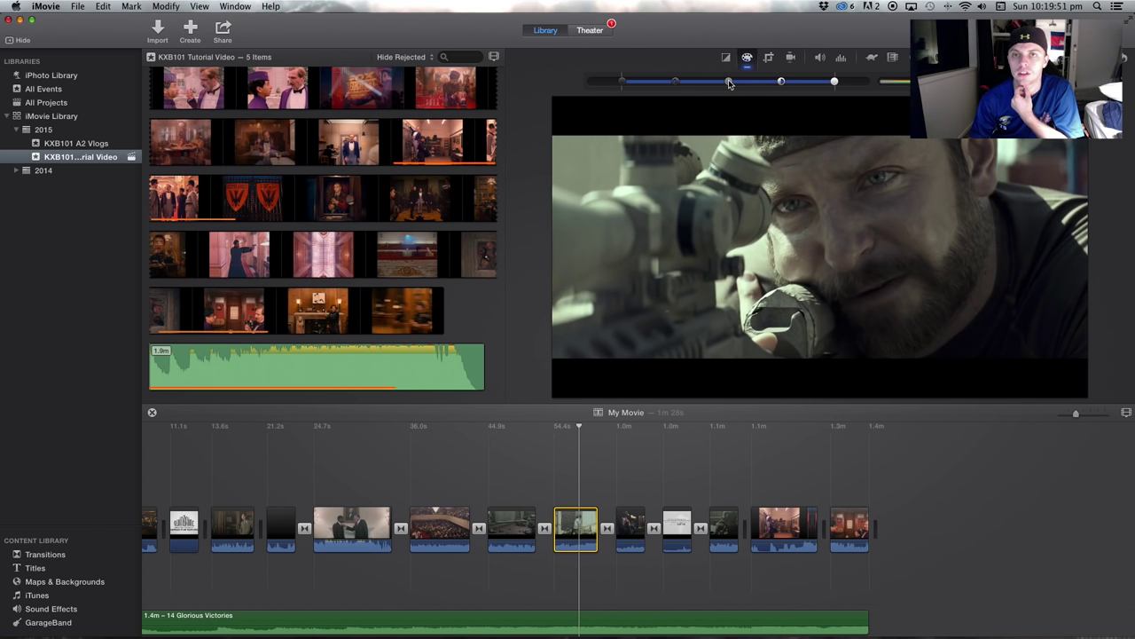
- Try the Crop to Fill and Ken Burns styles on the sniper clip with a playback preview, and return it to Fit
click(769, 58)
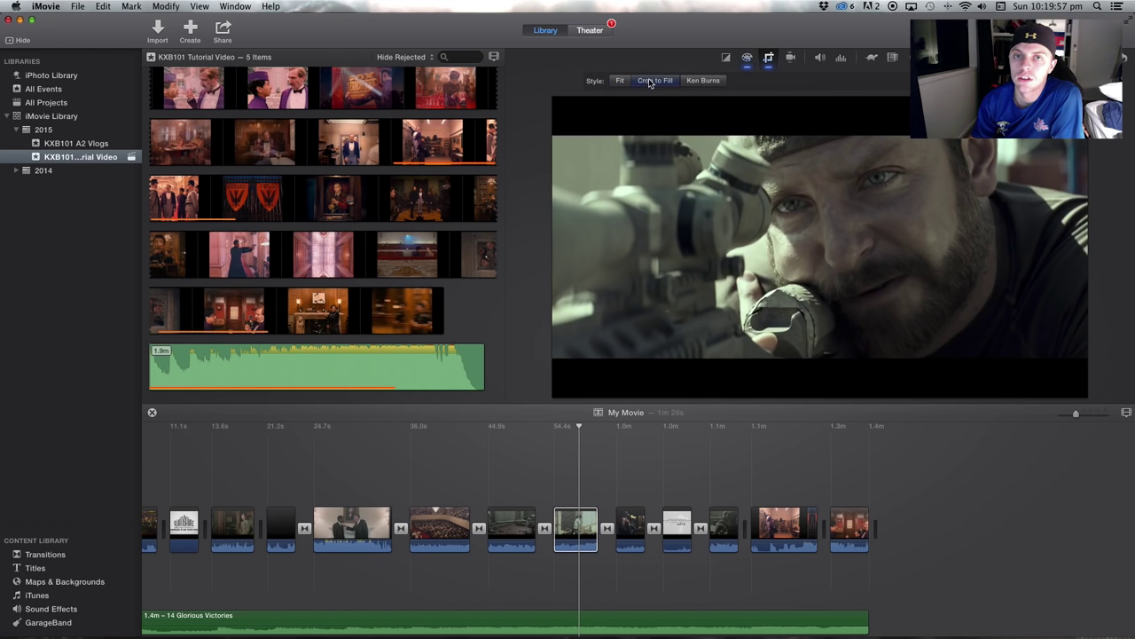
click(651, 82)
click(703, 82)
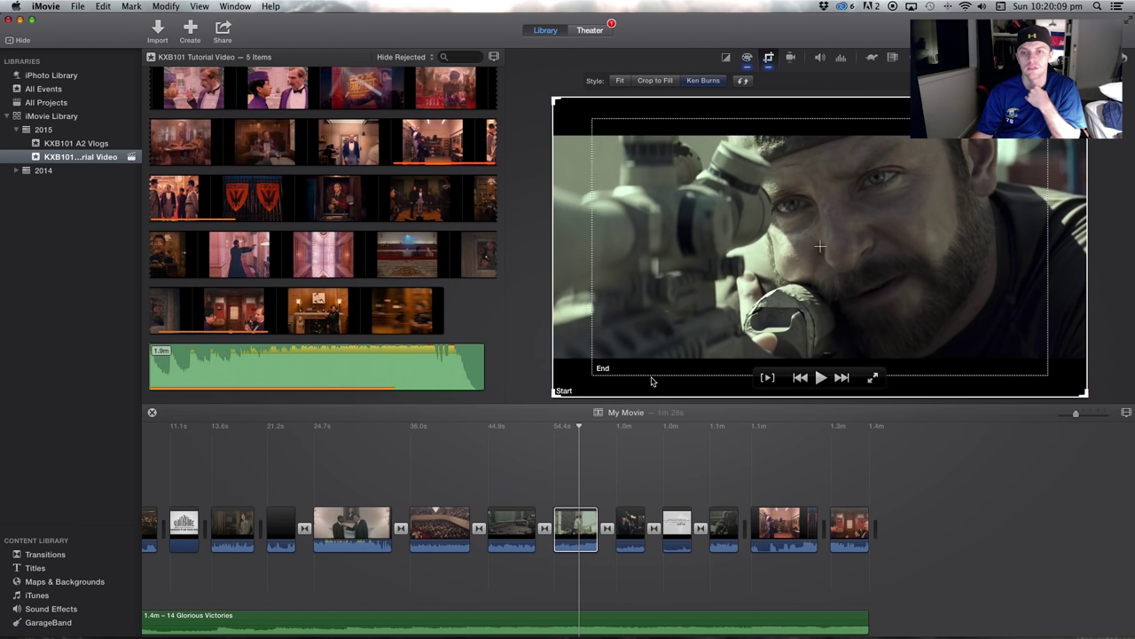
click(821, 377)
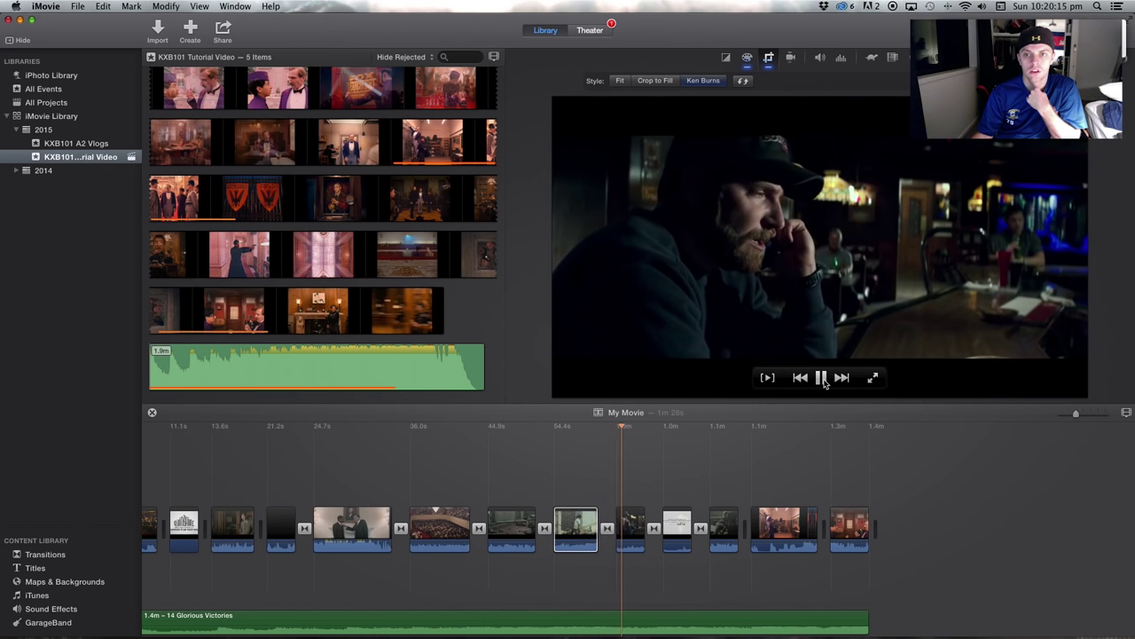
click(821, 378)
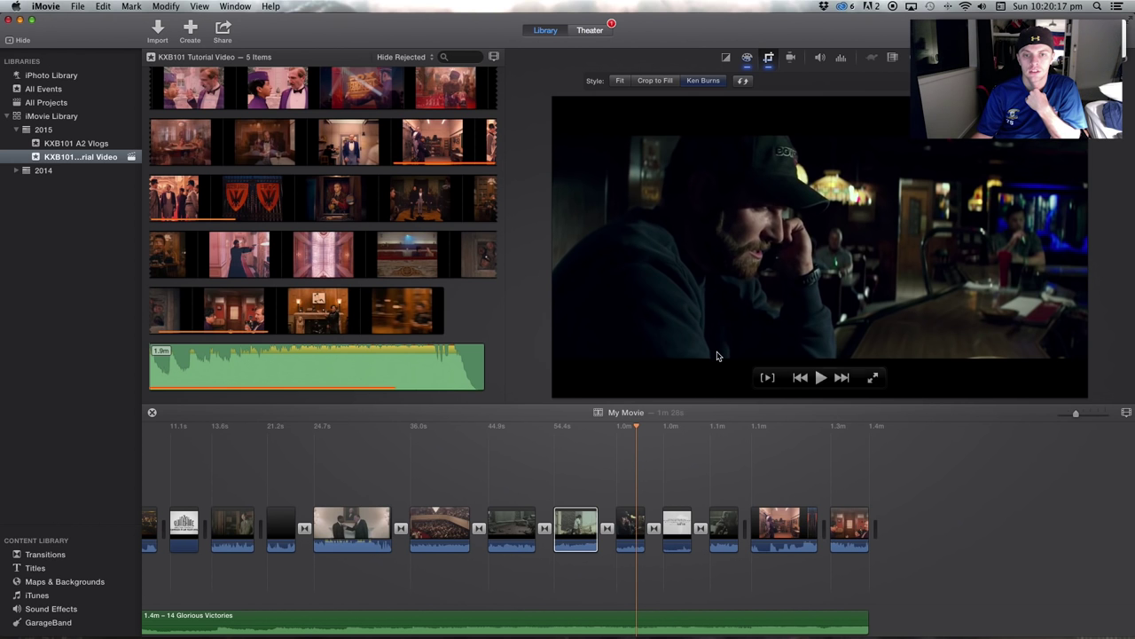
click(567, 525)
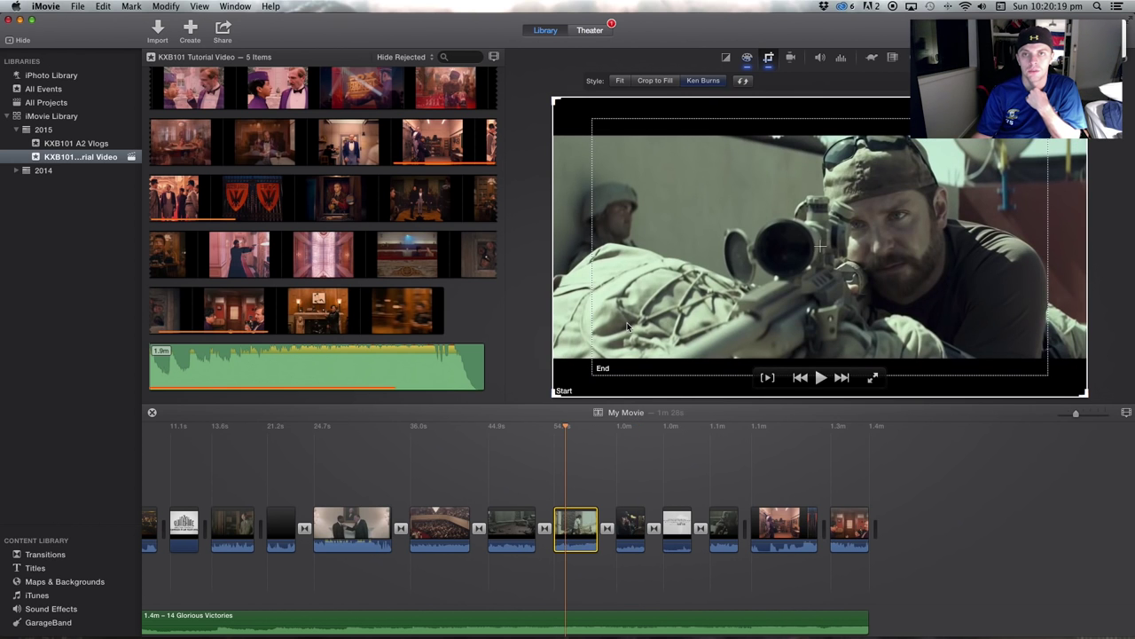
click(620, 81)
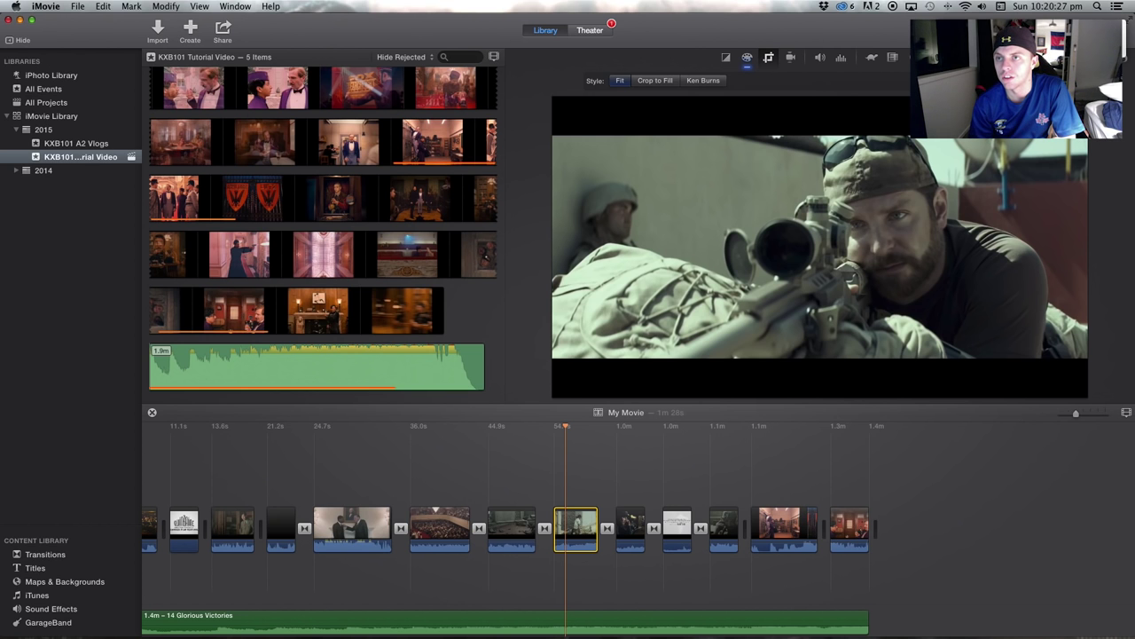
- Switch to Finder, open the exported KXB101 Vlog #1.mp4 from the Desktop in QuickTime Player, and play its opening
key(super+Tab)
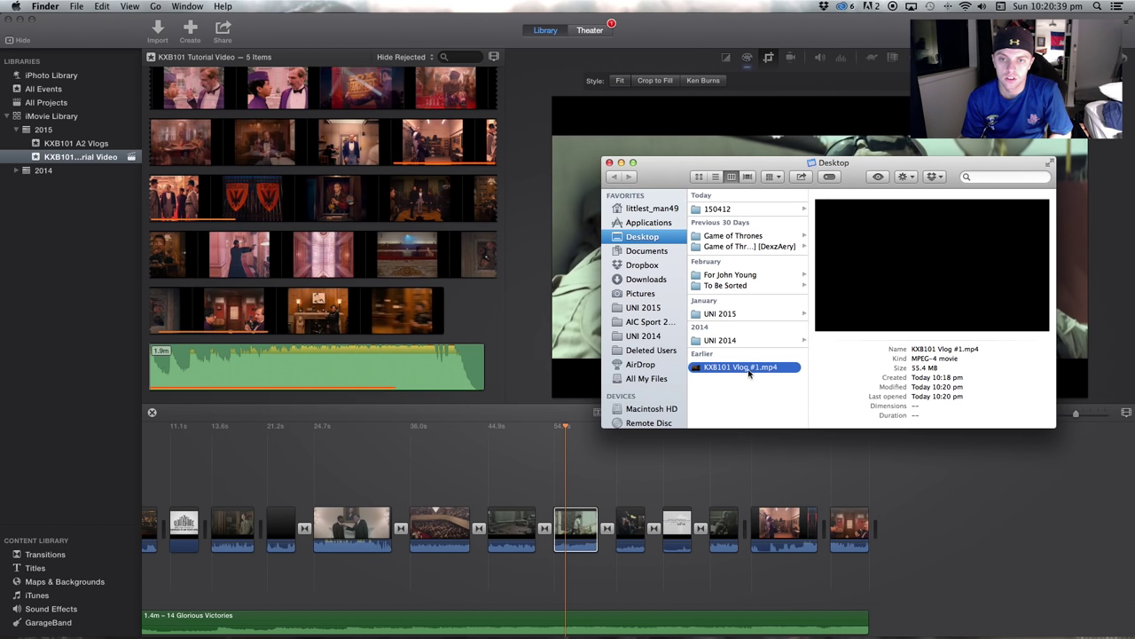
double_click(743, 369)
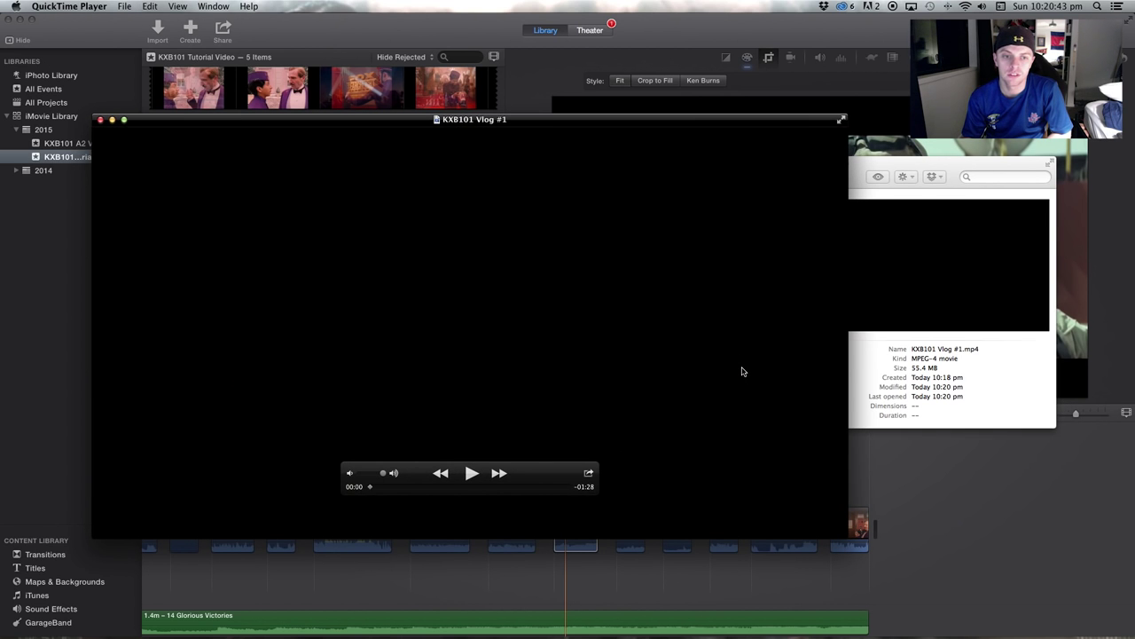
key(space)
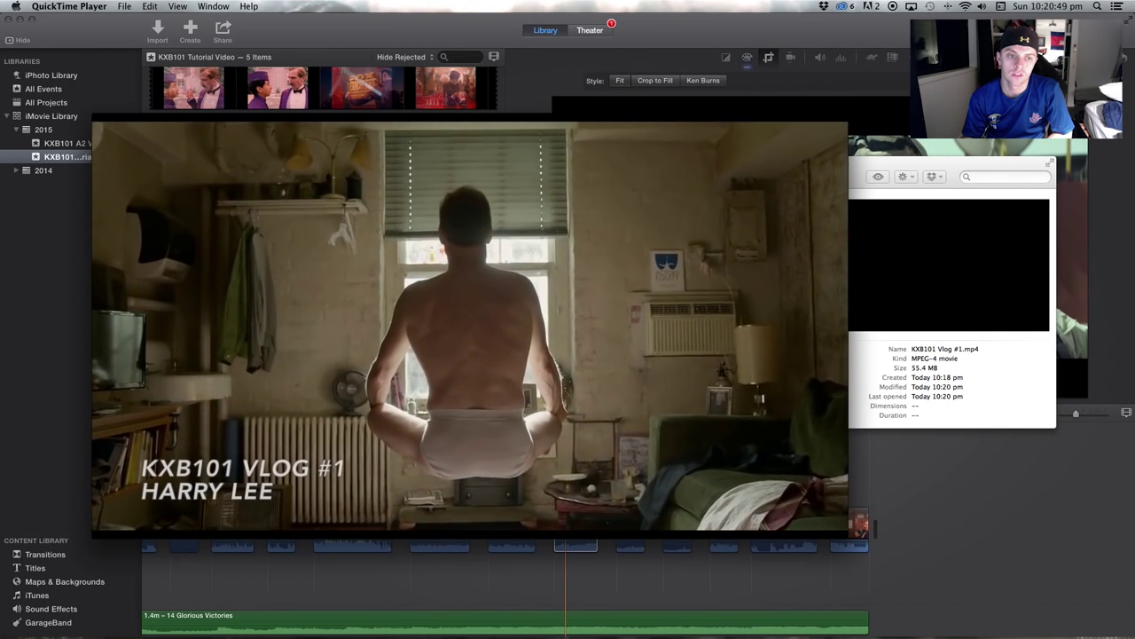
key(space)
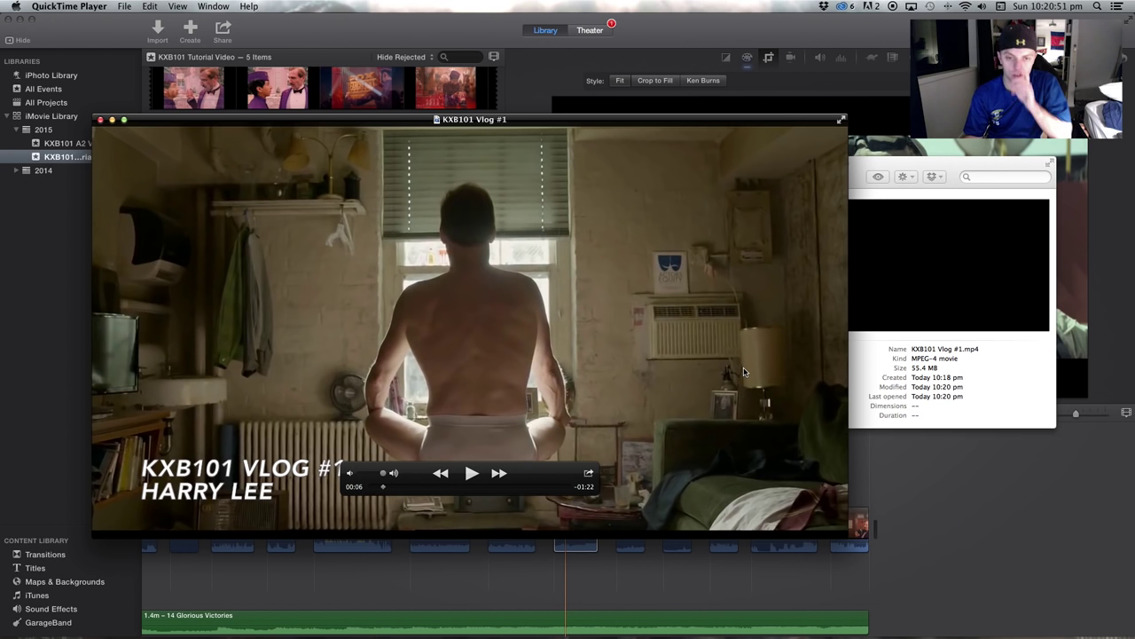
key(space)
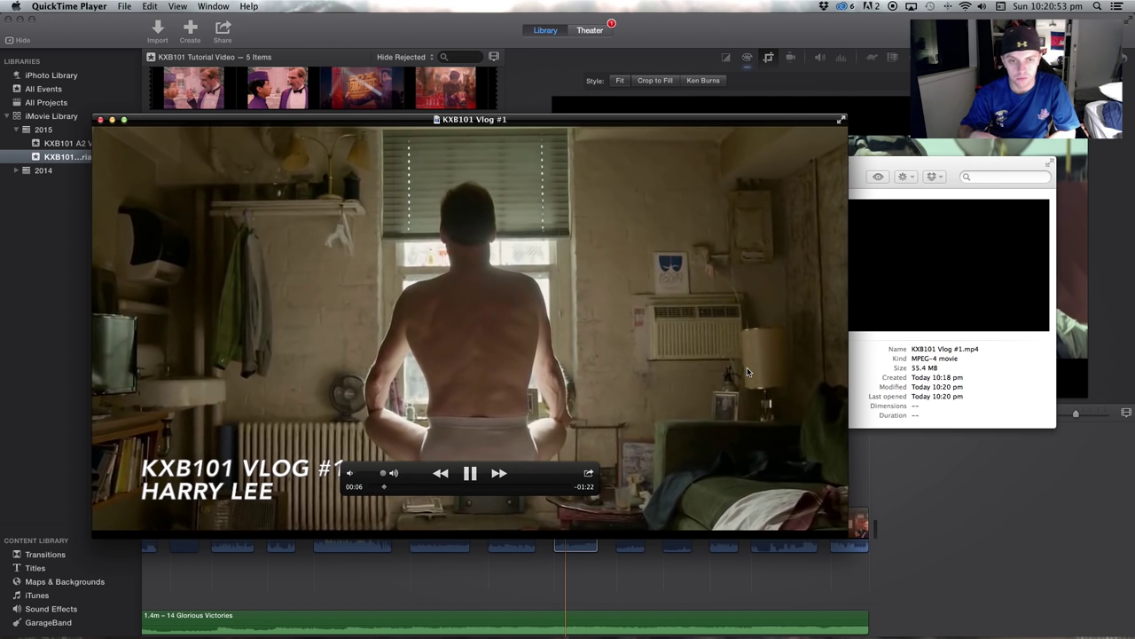
- Skip to the middle and near the end of the exported video to check its playback
click(450, 487)
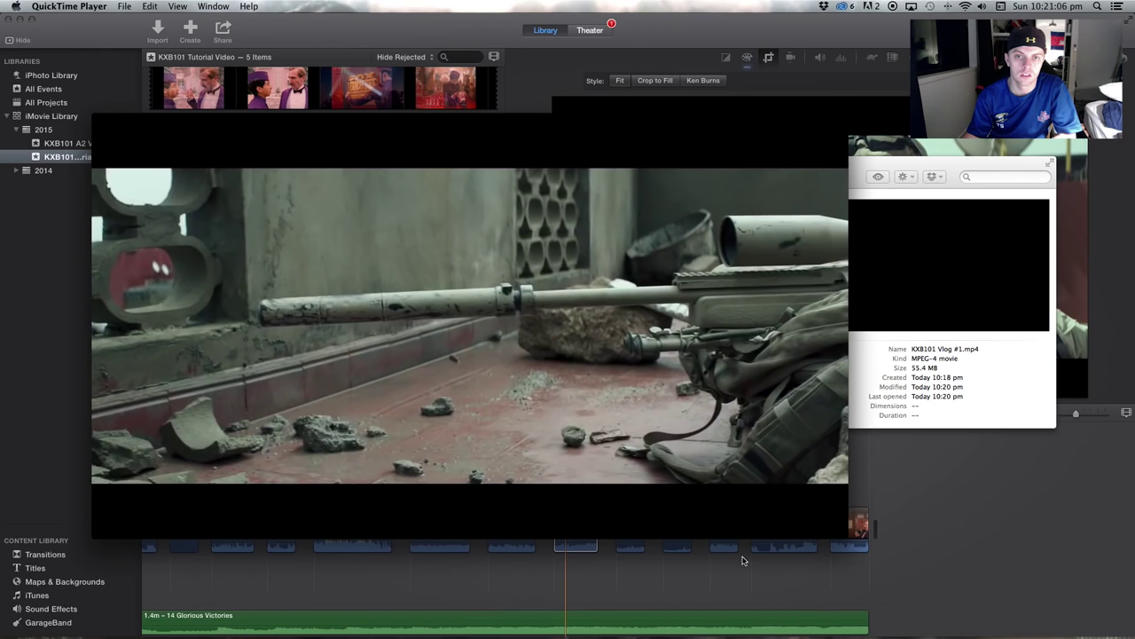
mouse_move(611, 497)
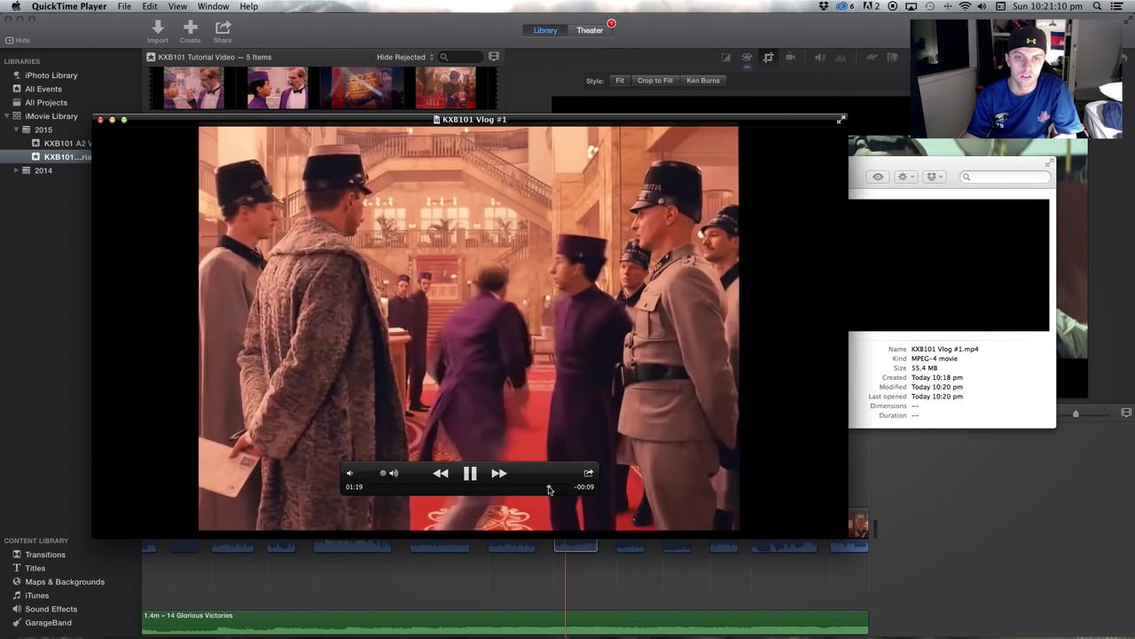
click(548, 488)
key(space)
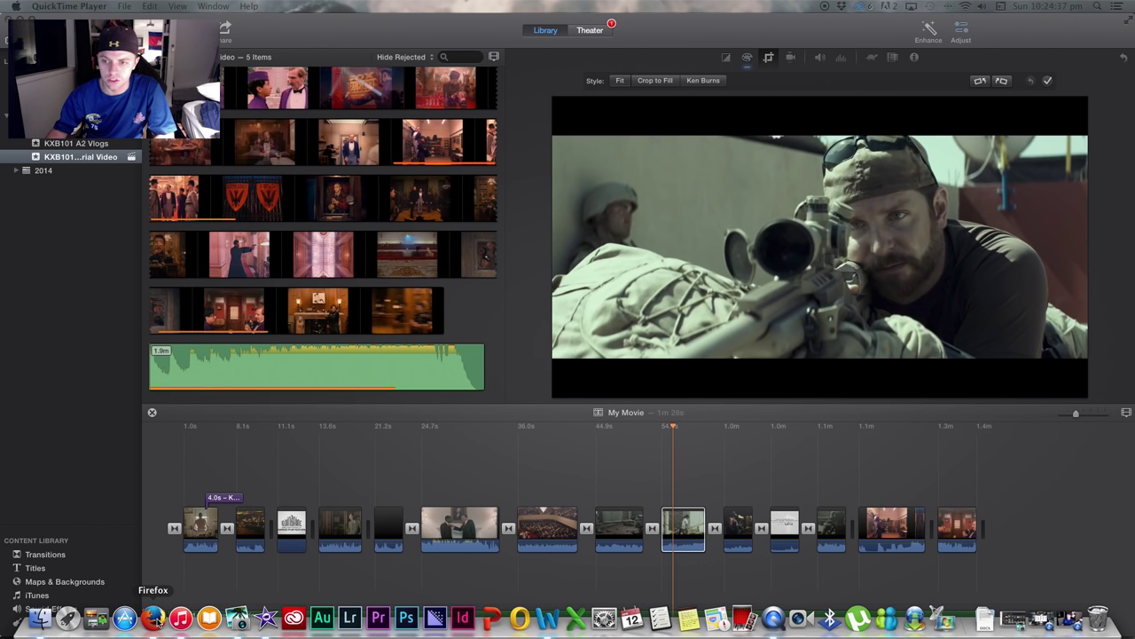
- Switch to Firefox and open YouTube's video upload page
click(154, 619)
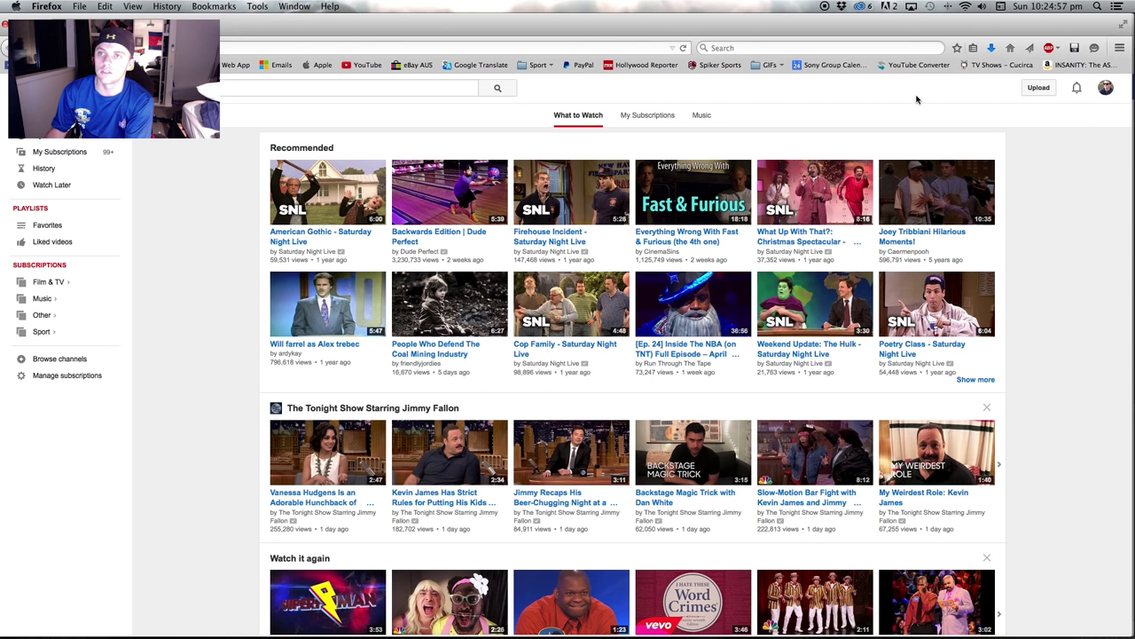
click(1048, 92)
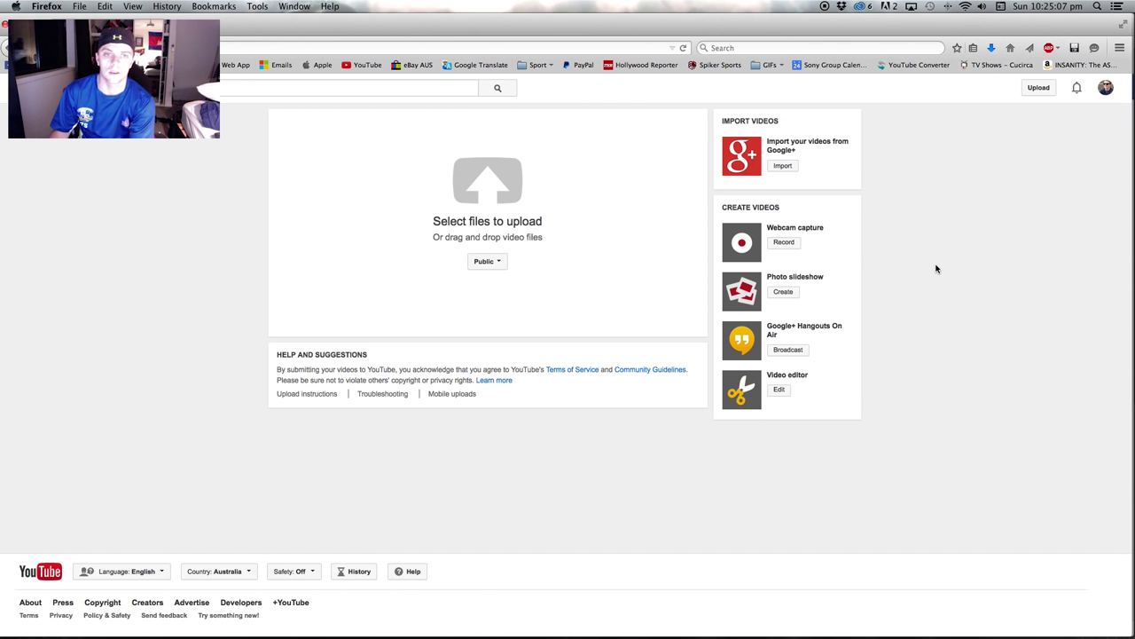
click(493, 193)
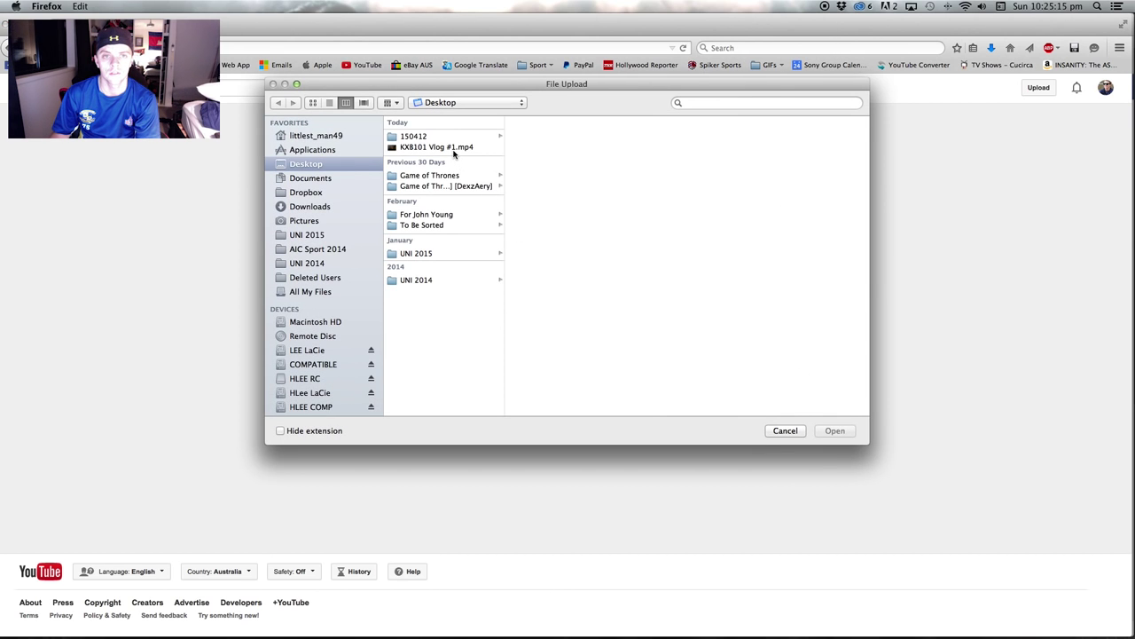
click(453, 149)
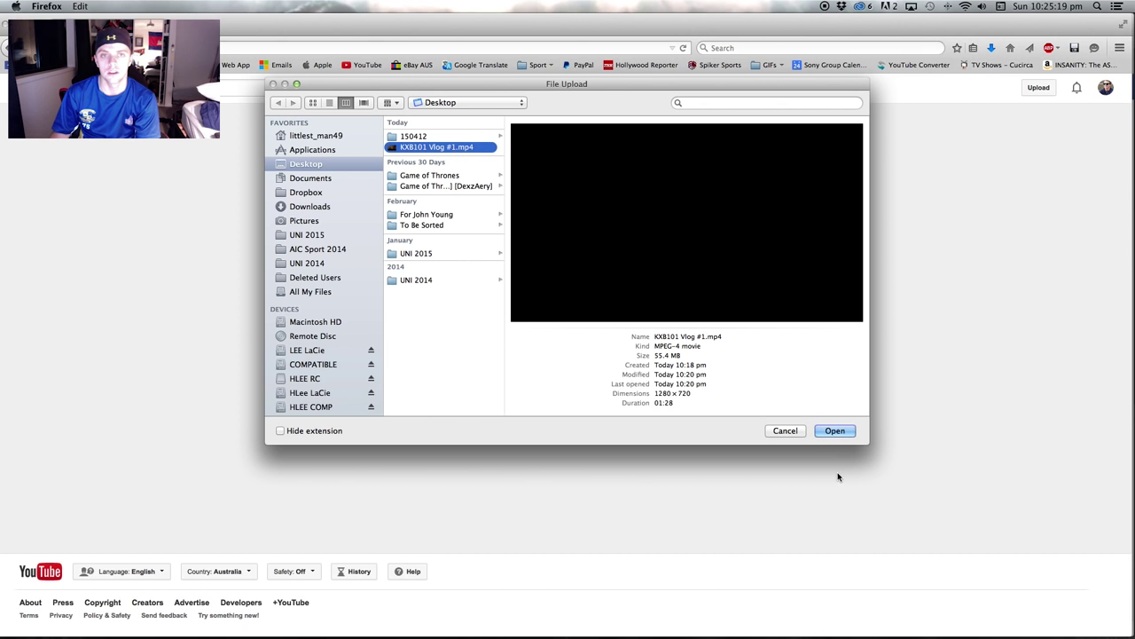
click(799, 432)
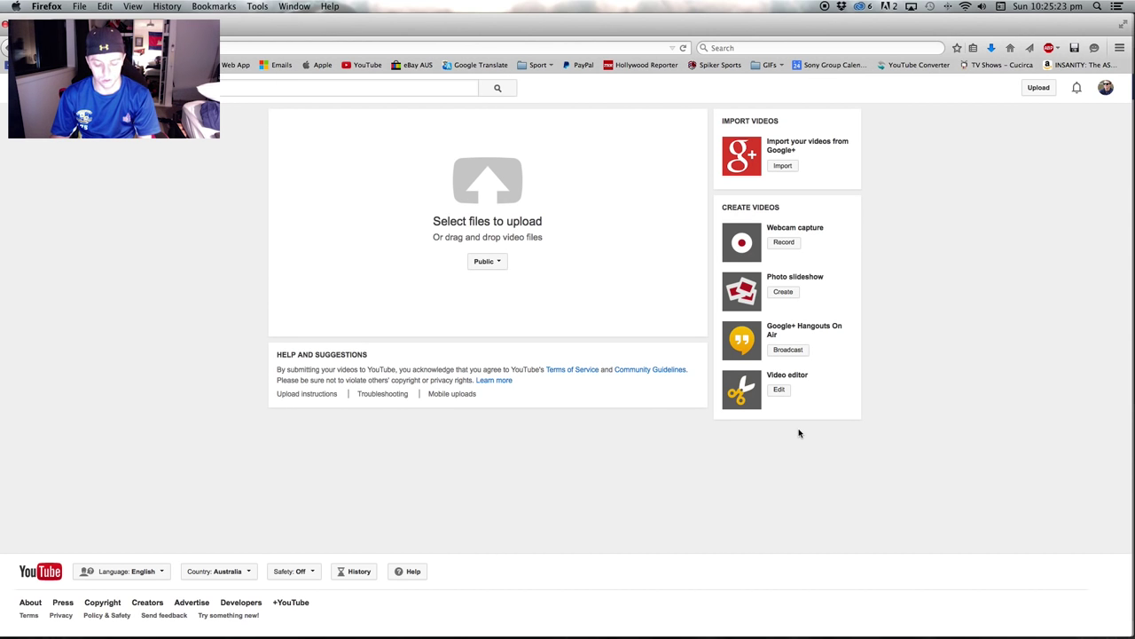
- Switch to Finder, close the Applications window, drop KXB101 Vlog #1.mp4 from the Desktop onto YouTube's upload area, and return to Firefox
key(super+Tab)
key(super+Tab)
key(super+Tab)
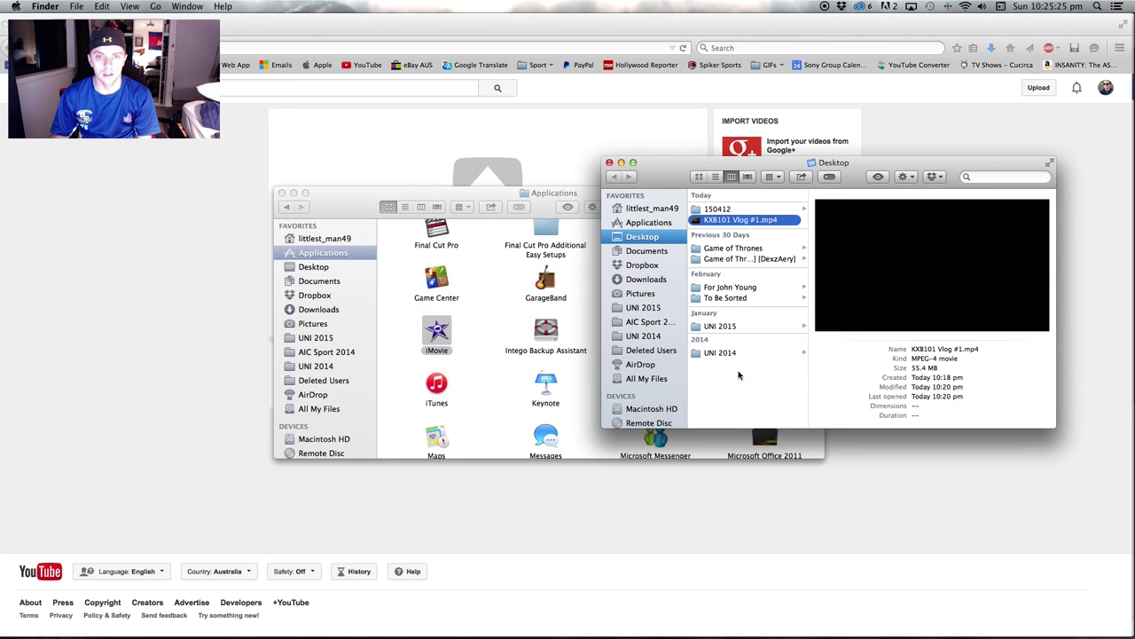
click(281, 193)
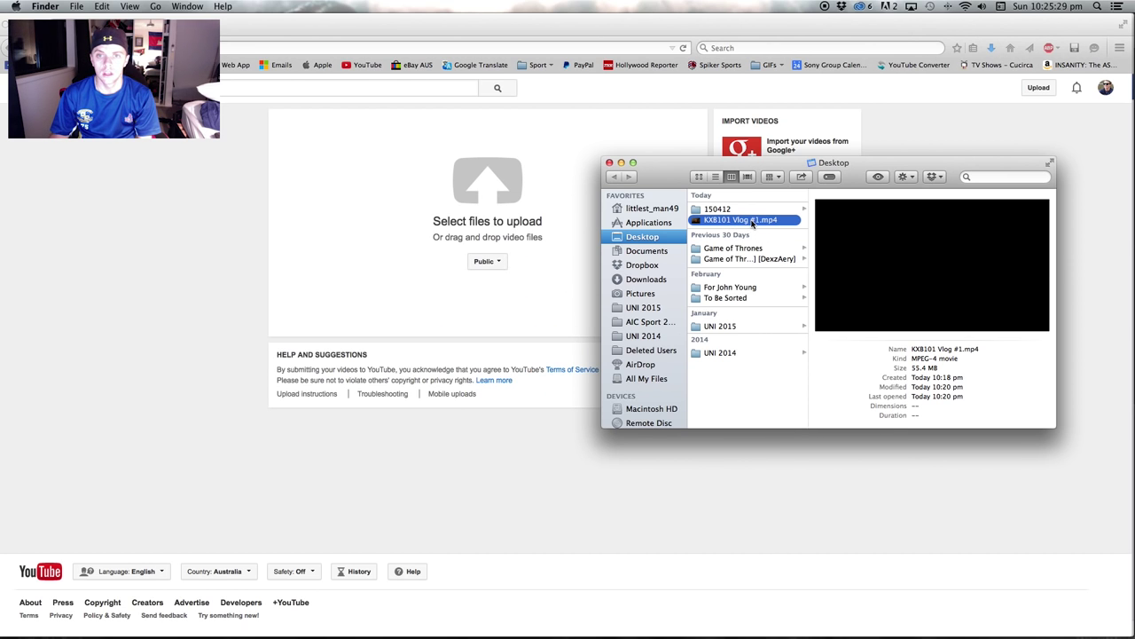
drag(752, 224, 517, 217)
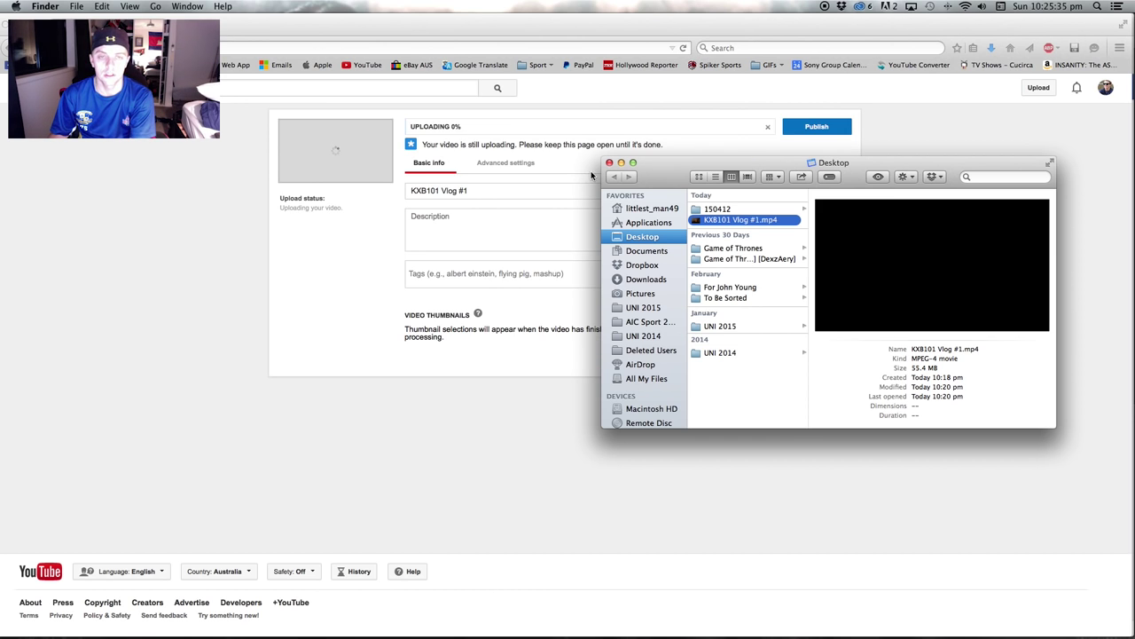
click(685, 152)
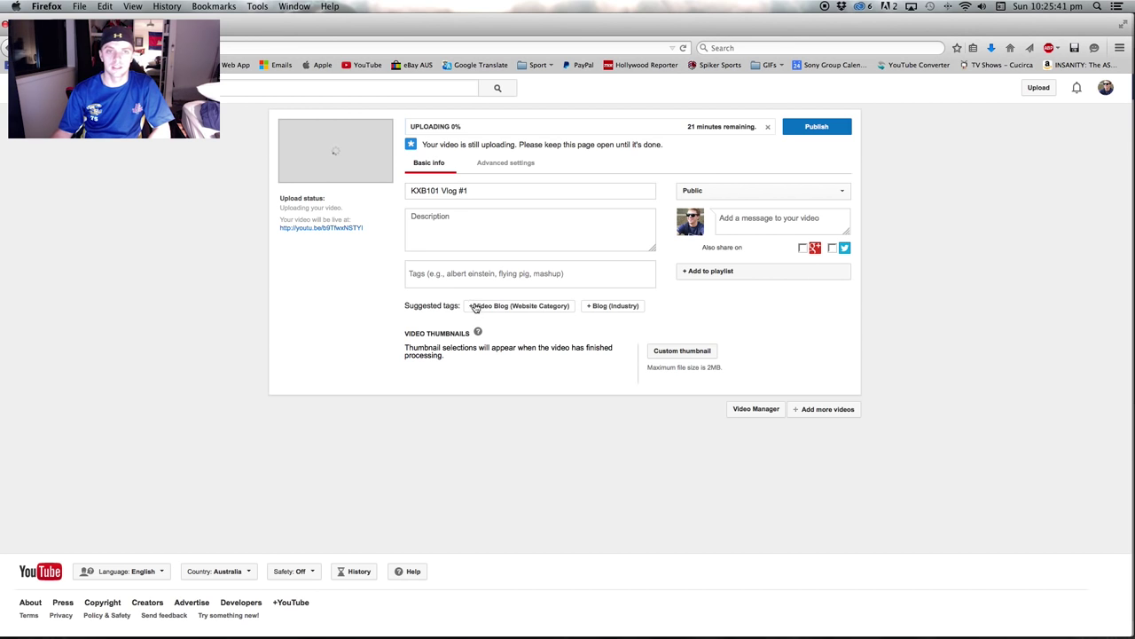
- Look at the empty description field and the privacy options for the video, and choose Public
click(478, 226)
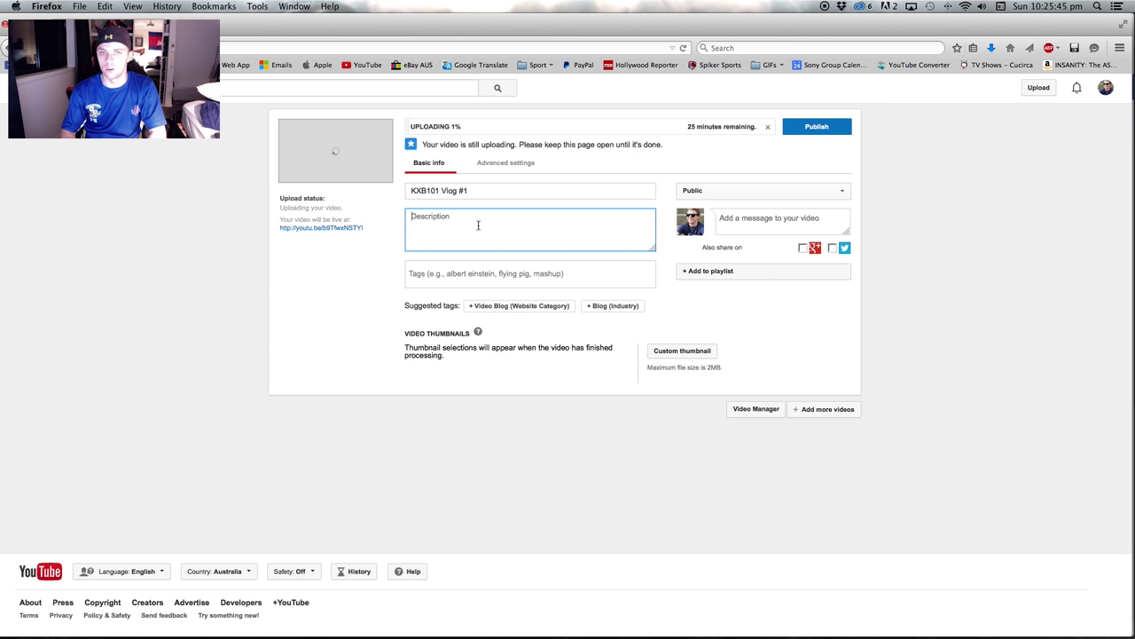
click(765, 191)
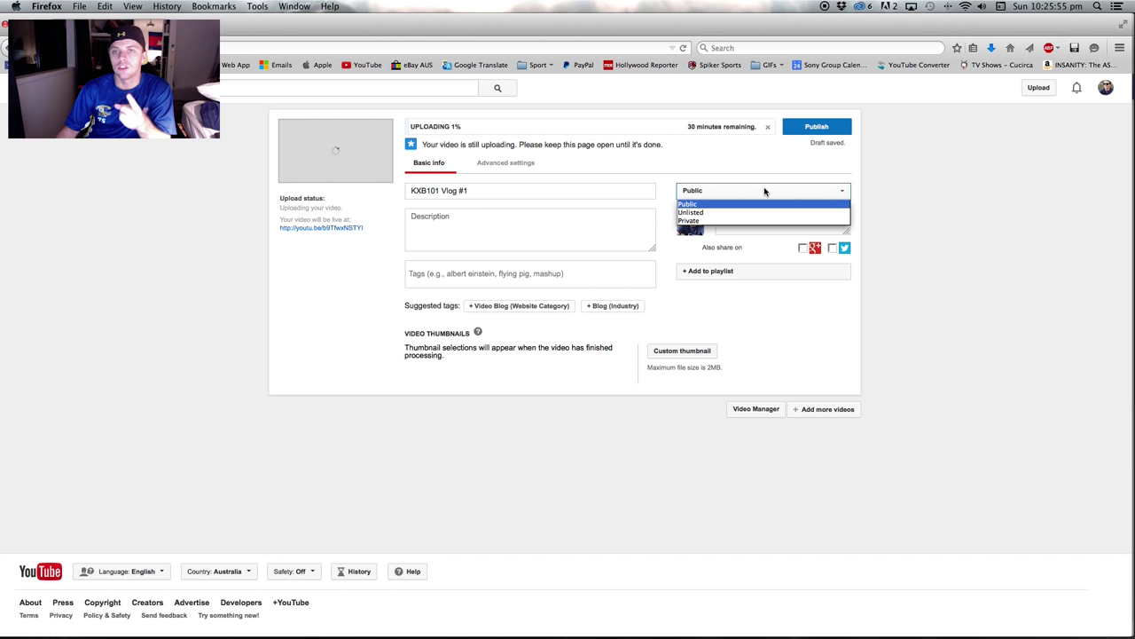
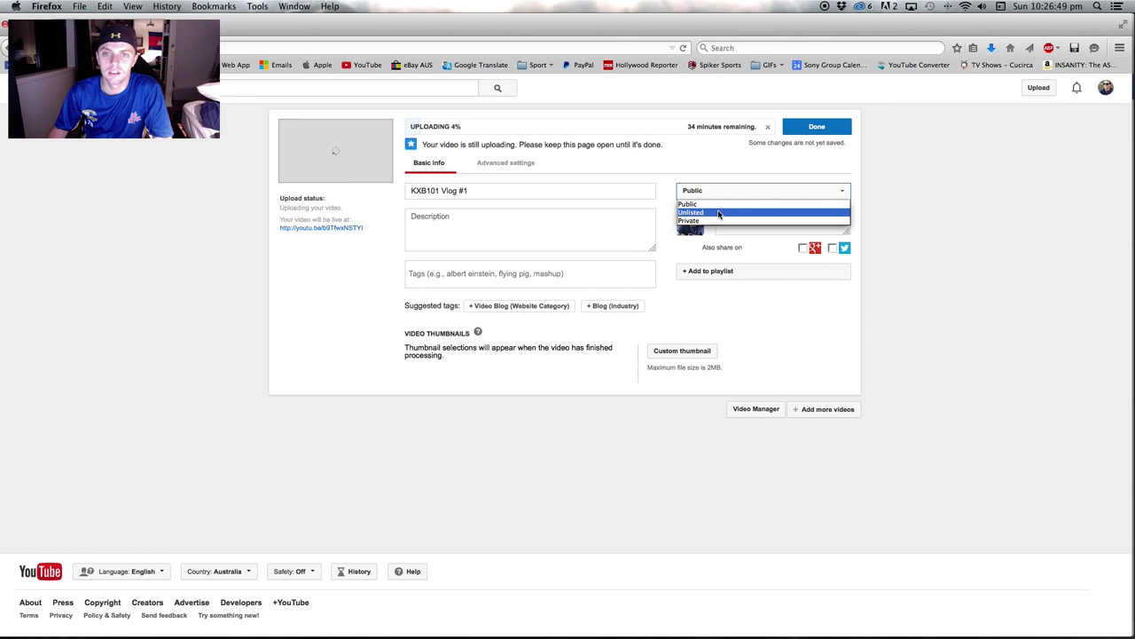
click(718, 206)
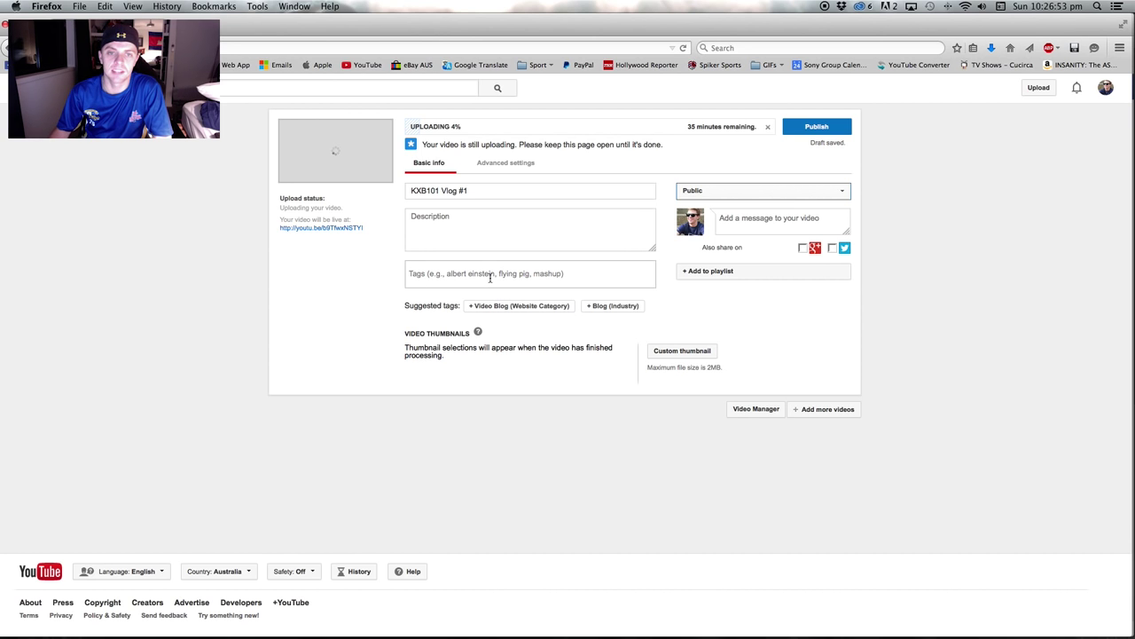
- Add the suggested Video Blog (Website Category) tag and the tags KXB101, QUT and Entertainment Industries to the video
click(489, 307)
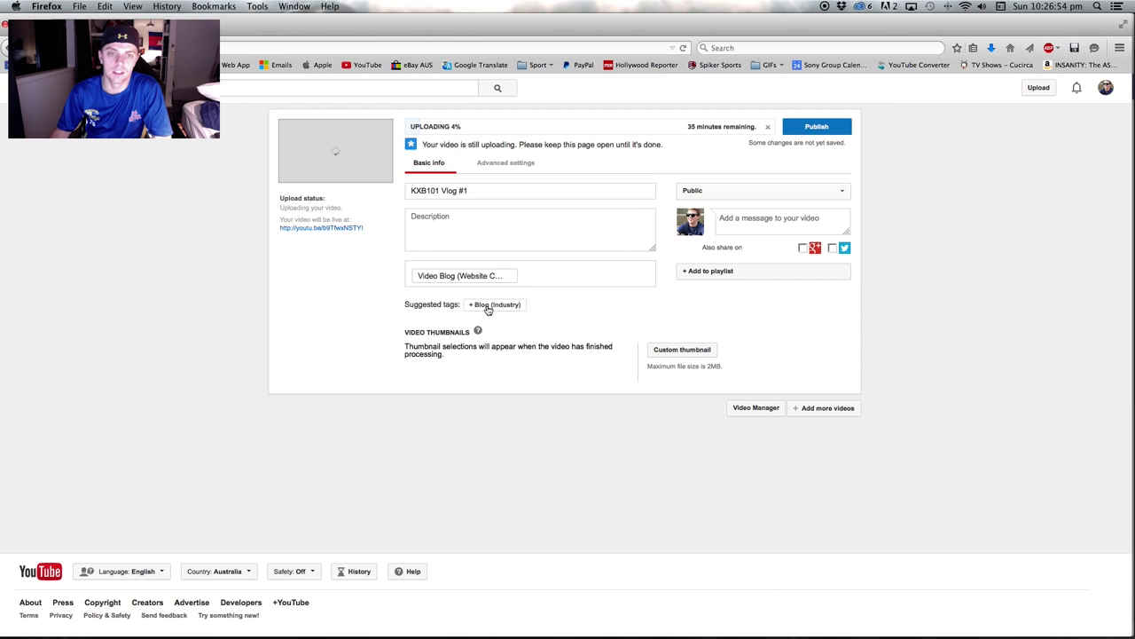
click(550, 279)
text(KXB101)
key(Return)
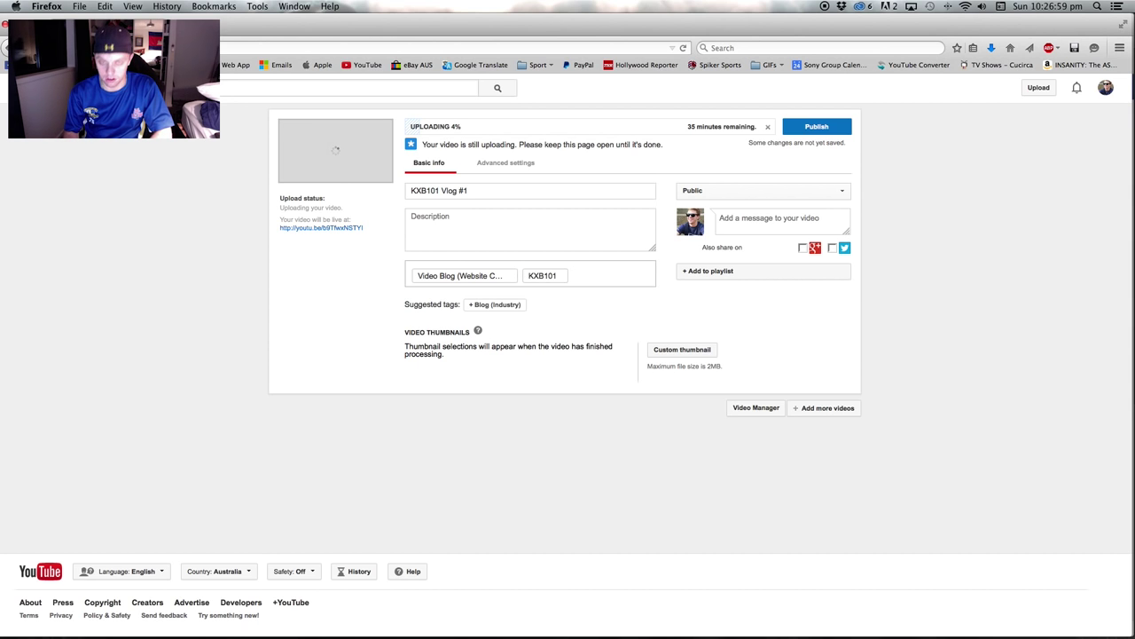
text(QUT)
key(Return)
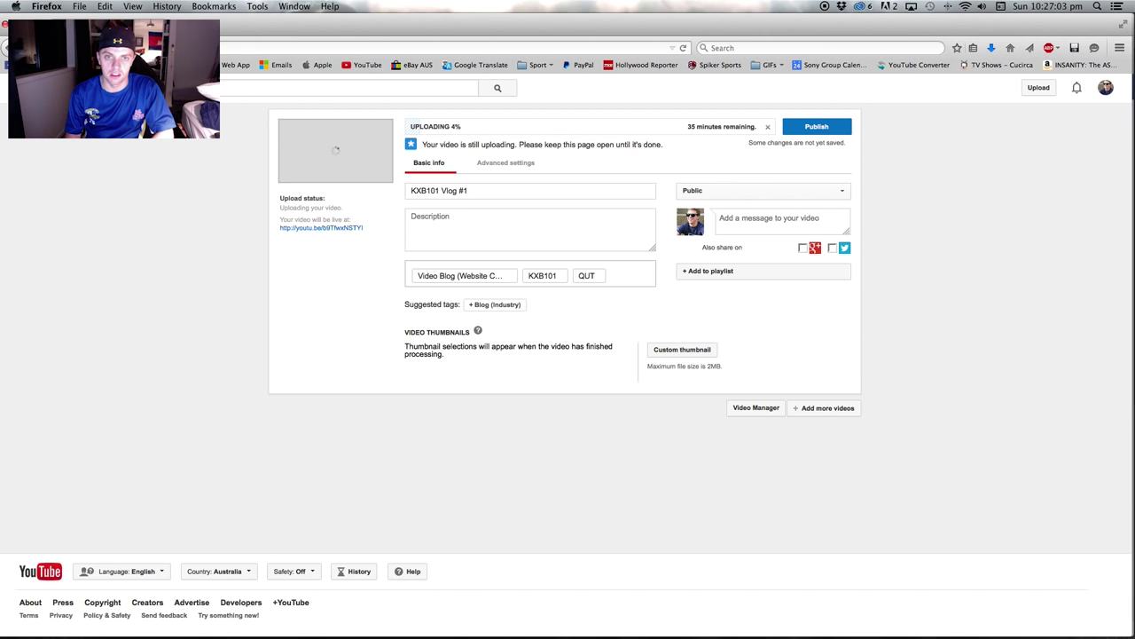
text(Entye)
key(BackSpace)
key(BackSpace)
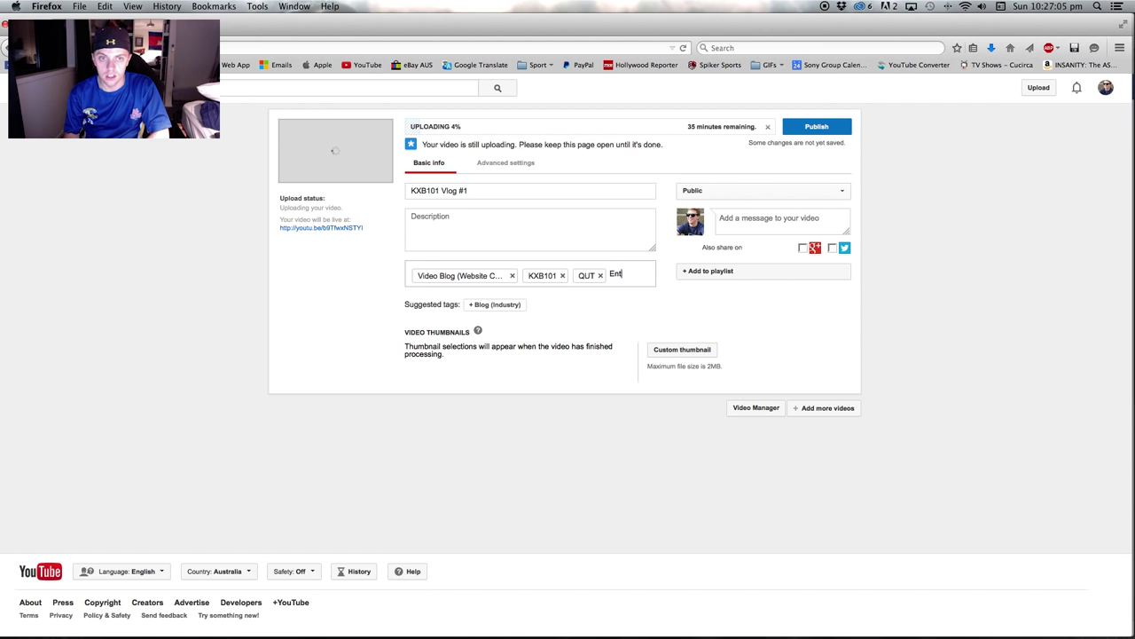
text(ertainment )
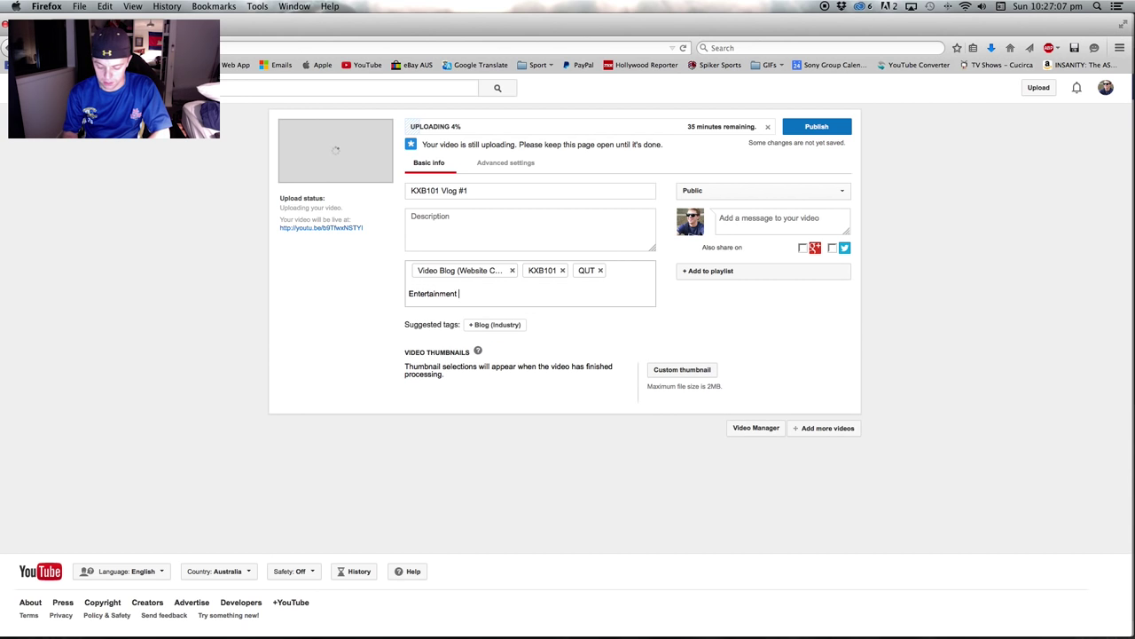
text(Industries)
key(Return)
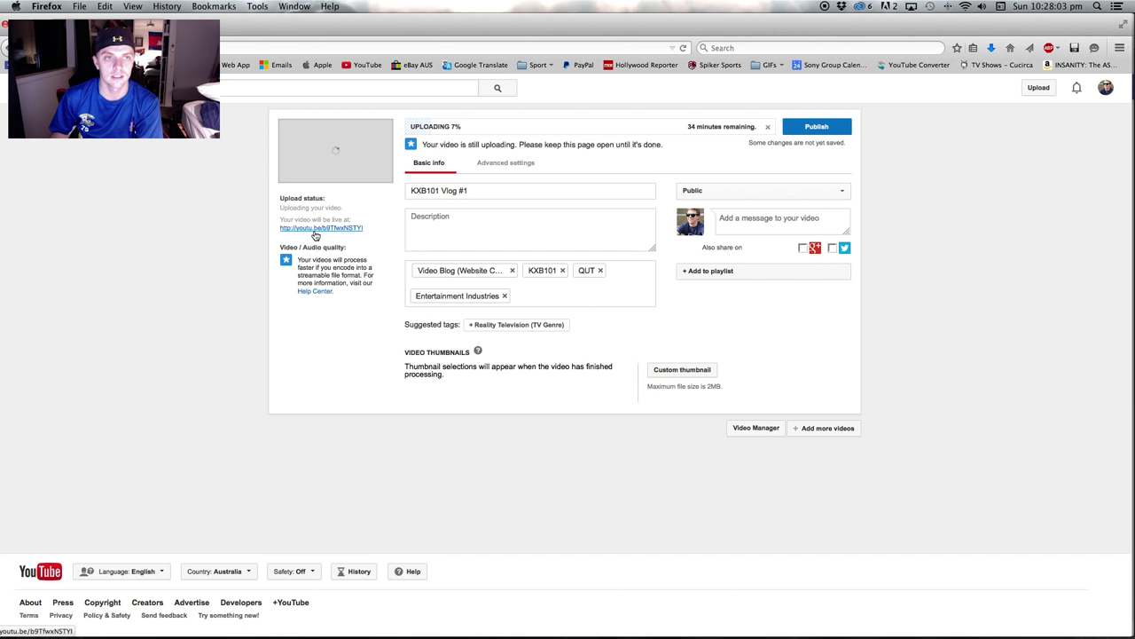
- Open the video's live link in a new tab, view it, and close that tab
right_click(360, 231)
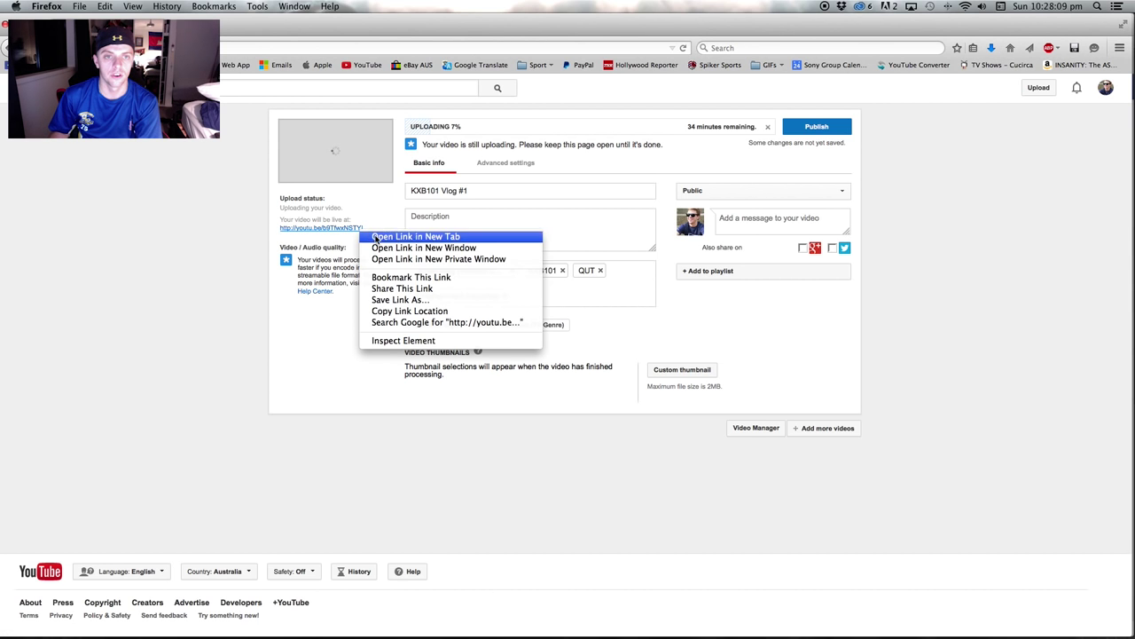
click(376, 238)
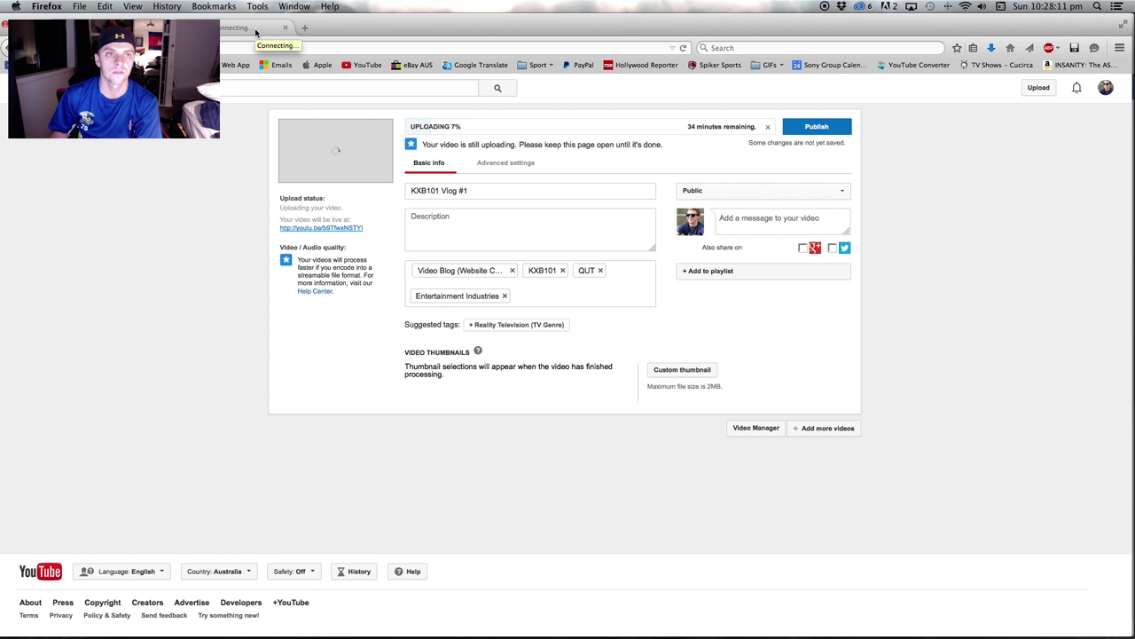
click(256, 29)
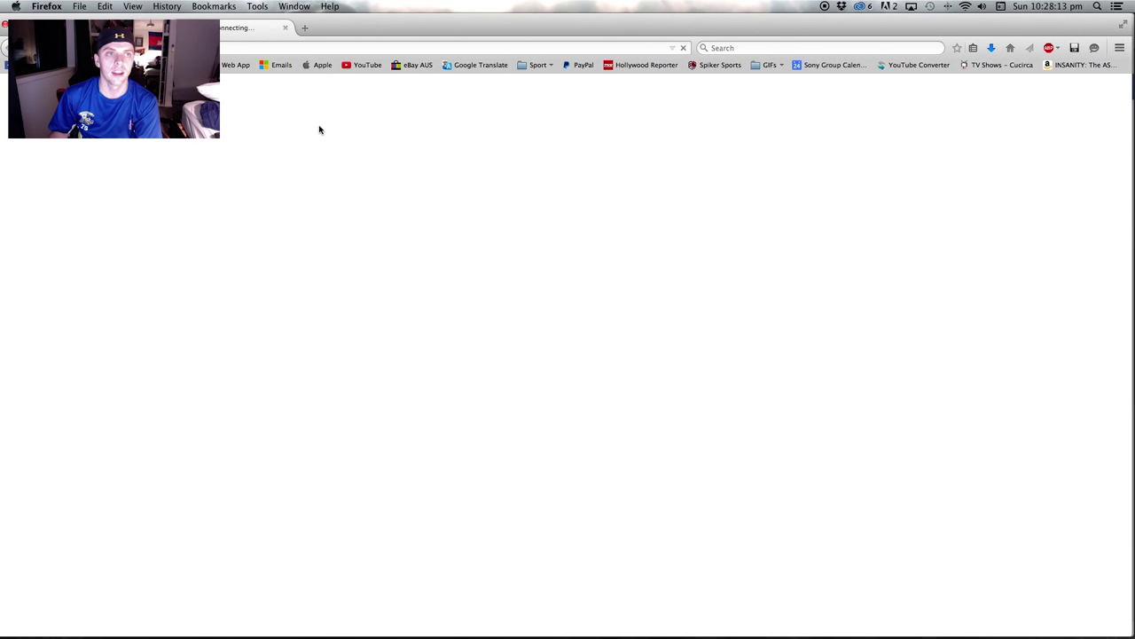
click(285, 28)
- Copy the text of the video's live link and publish the video
drag(365, 228, 279, 235)
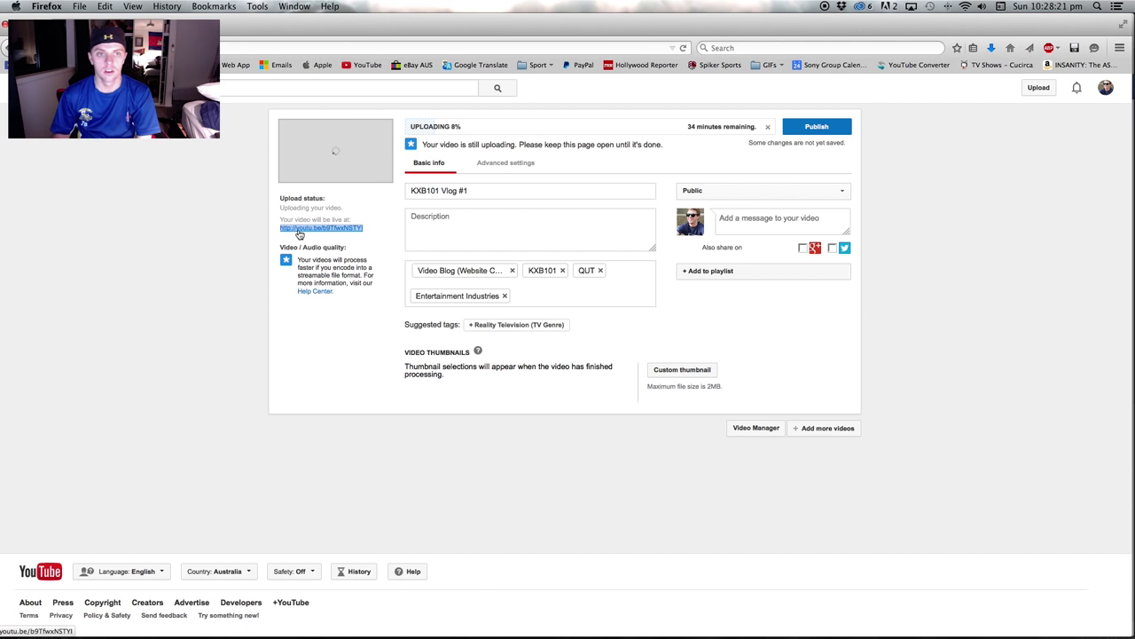
right_click(296, 230)
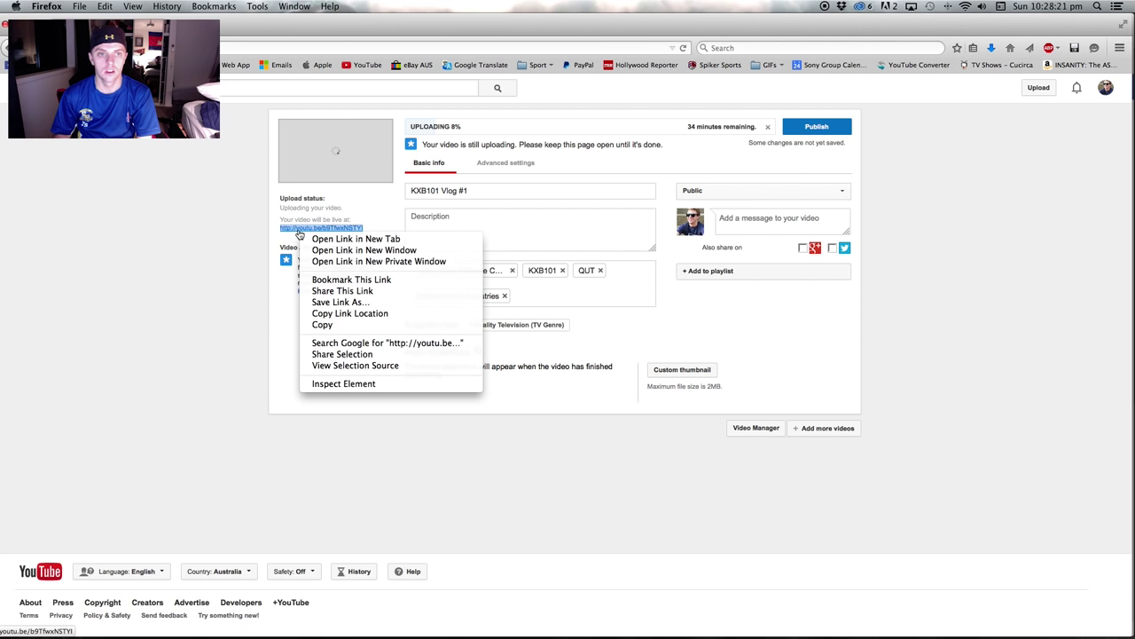
click(335, 328)
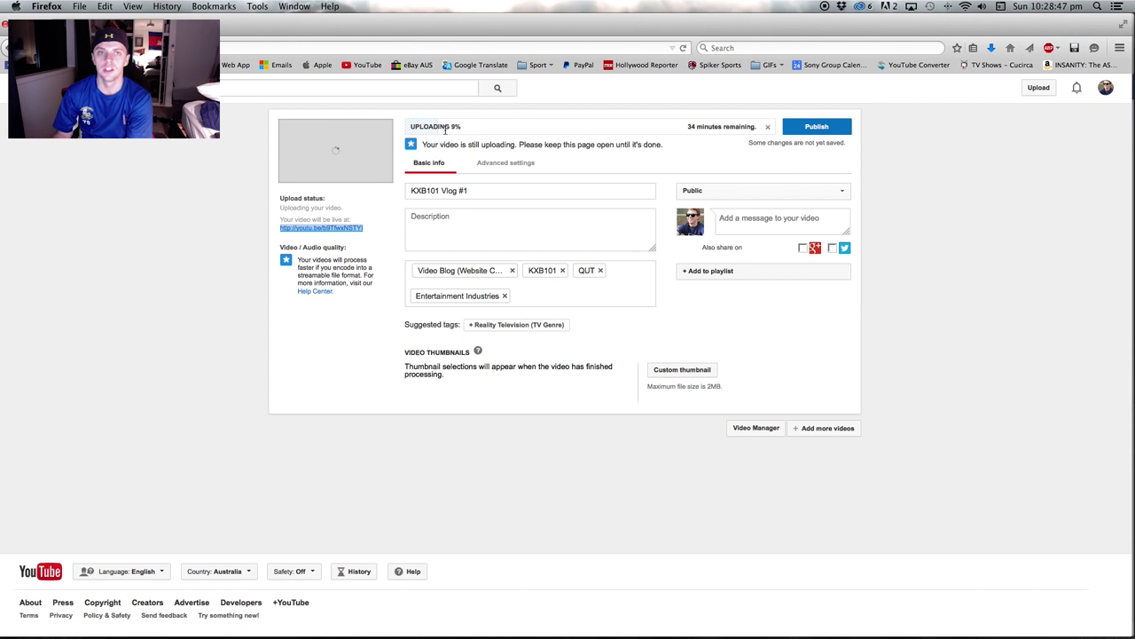
click(818, 126)
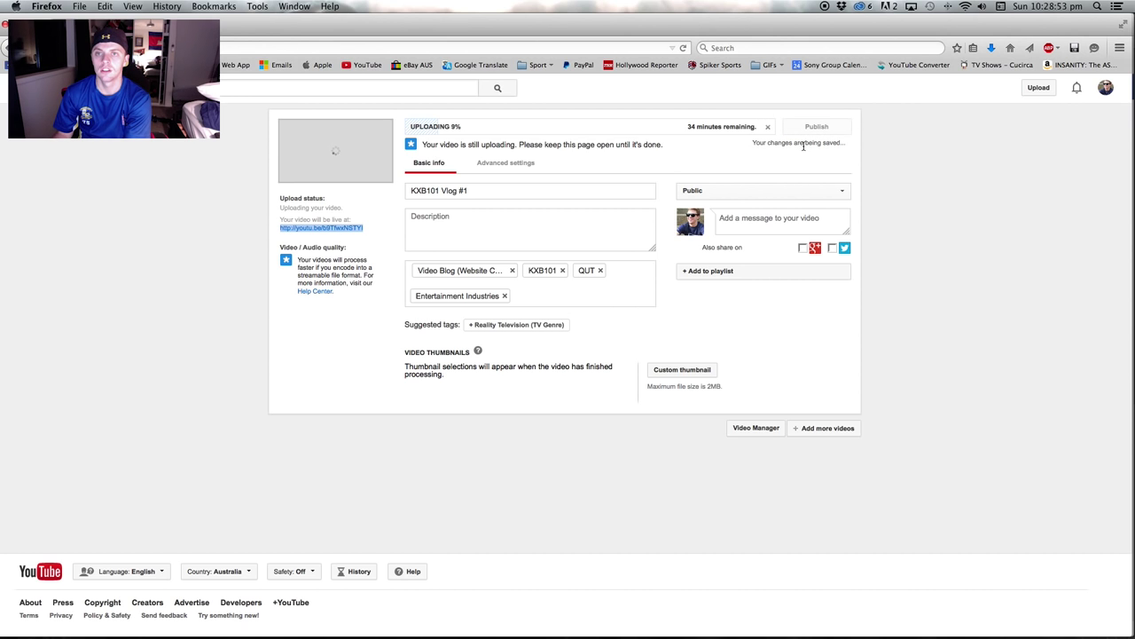